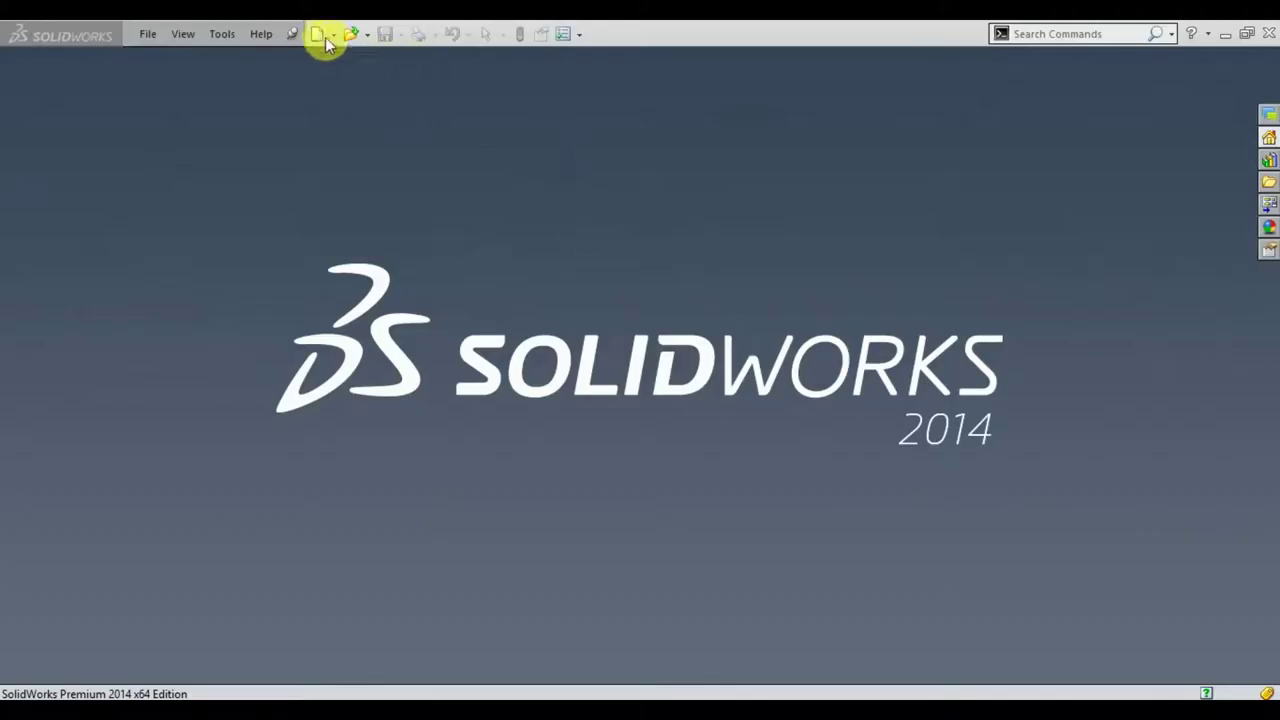
- Start a new SolidWorks document to bring up the Part, Assembly and Drawing choices
click(319, 35)
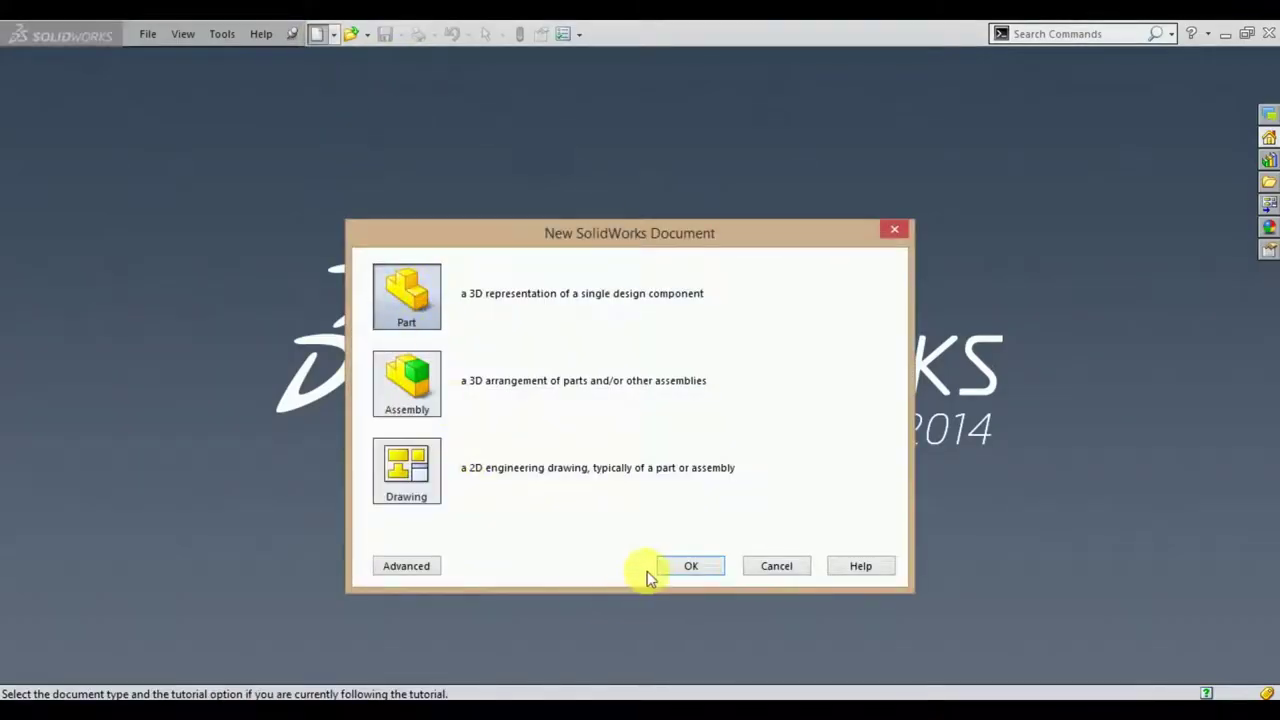
- Create a new part and sketch a circle centred on the origin on the Front Plane
click(666, 568)
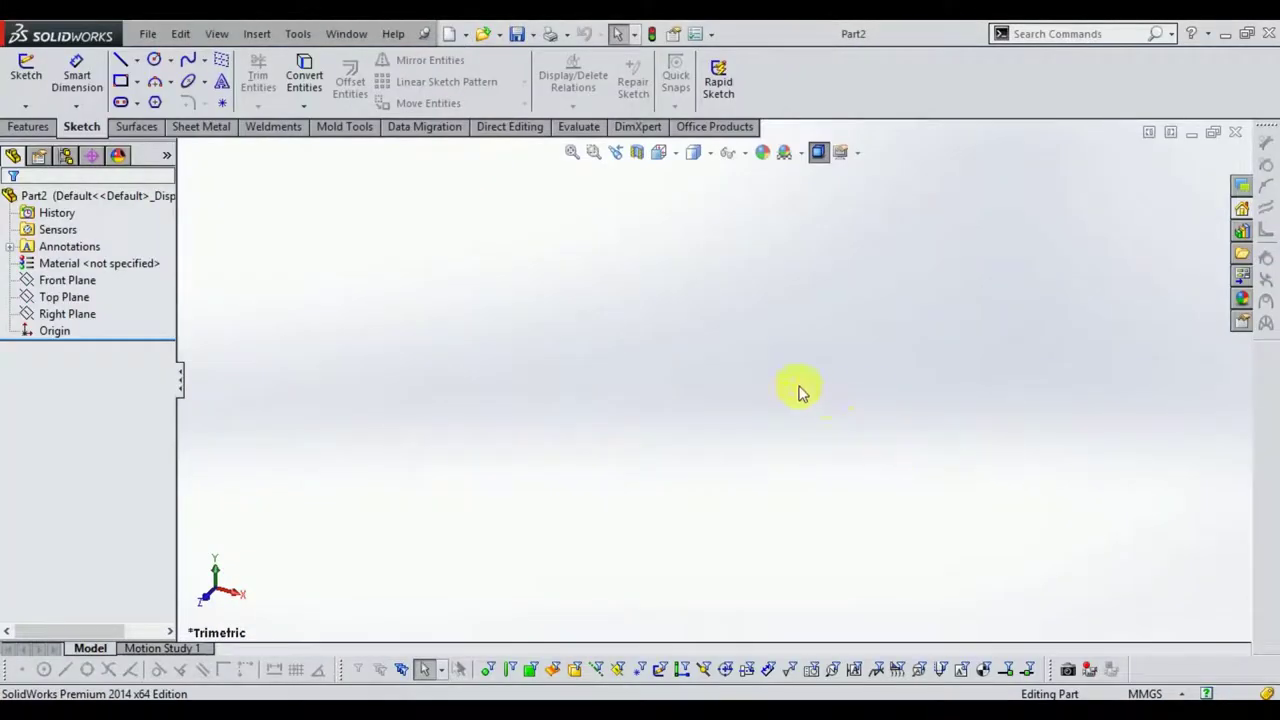
click(27, 70)
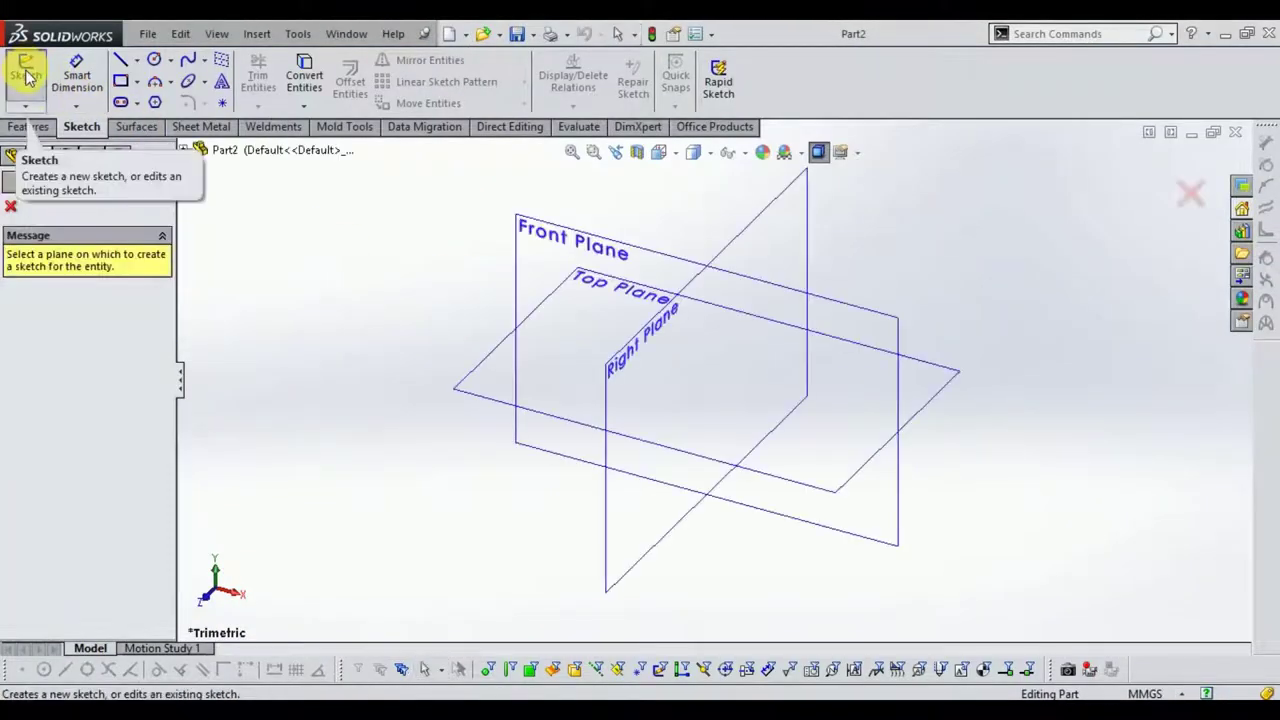
click(573, 241)
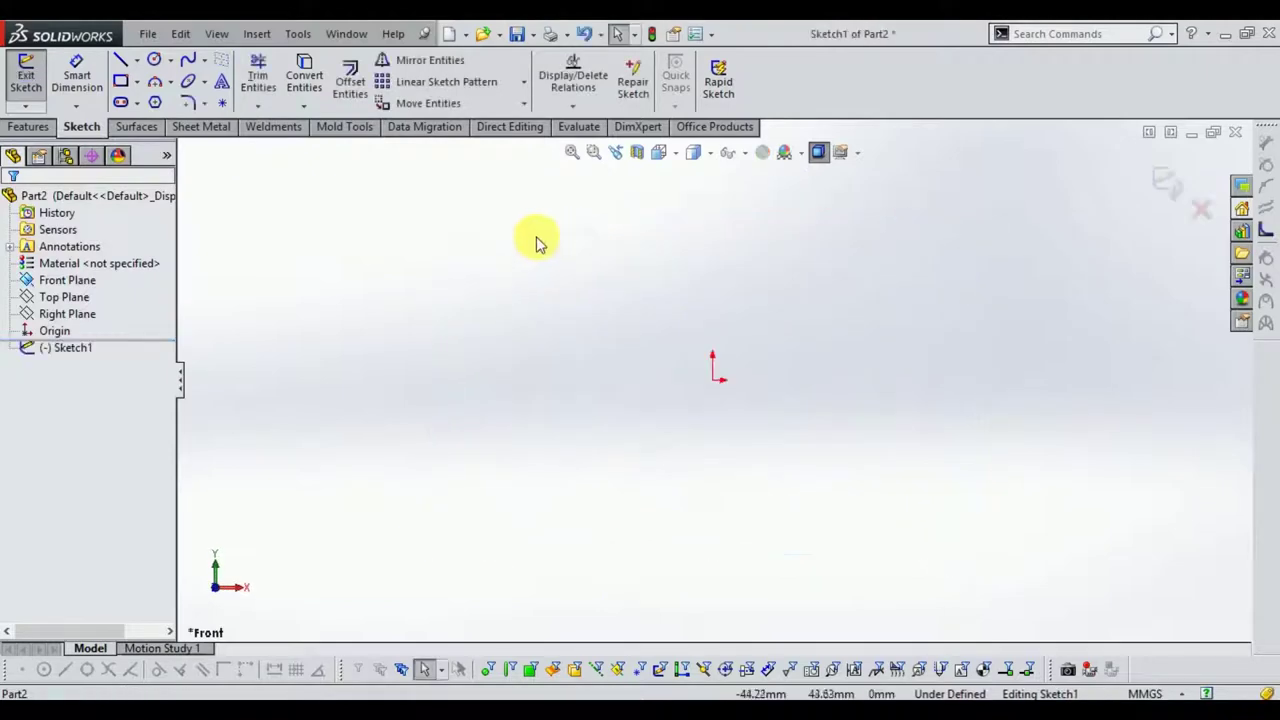
click(152, 62)
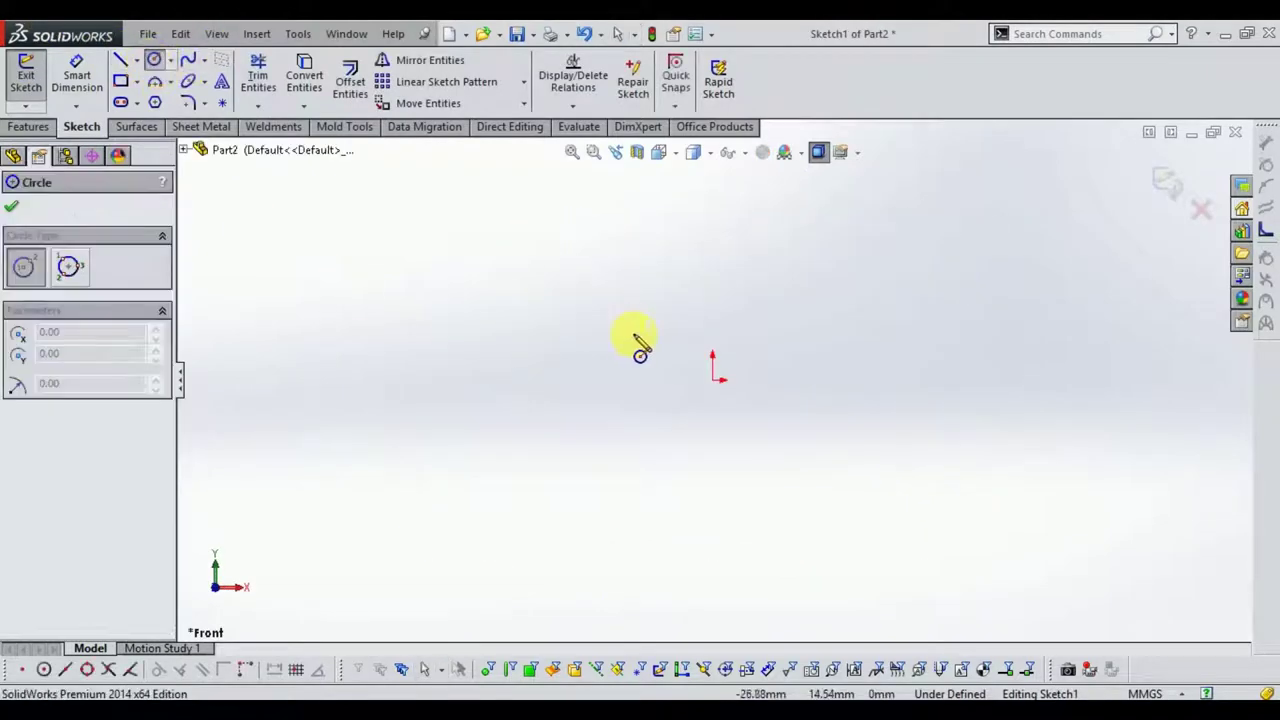
click(712, 380)
click(765, 434)
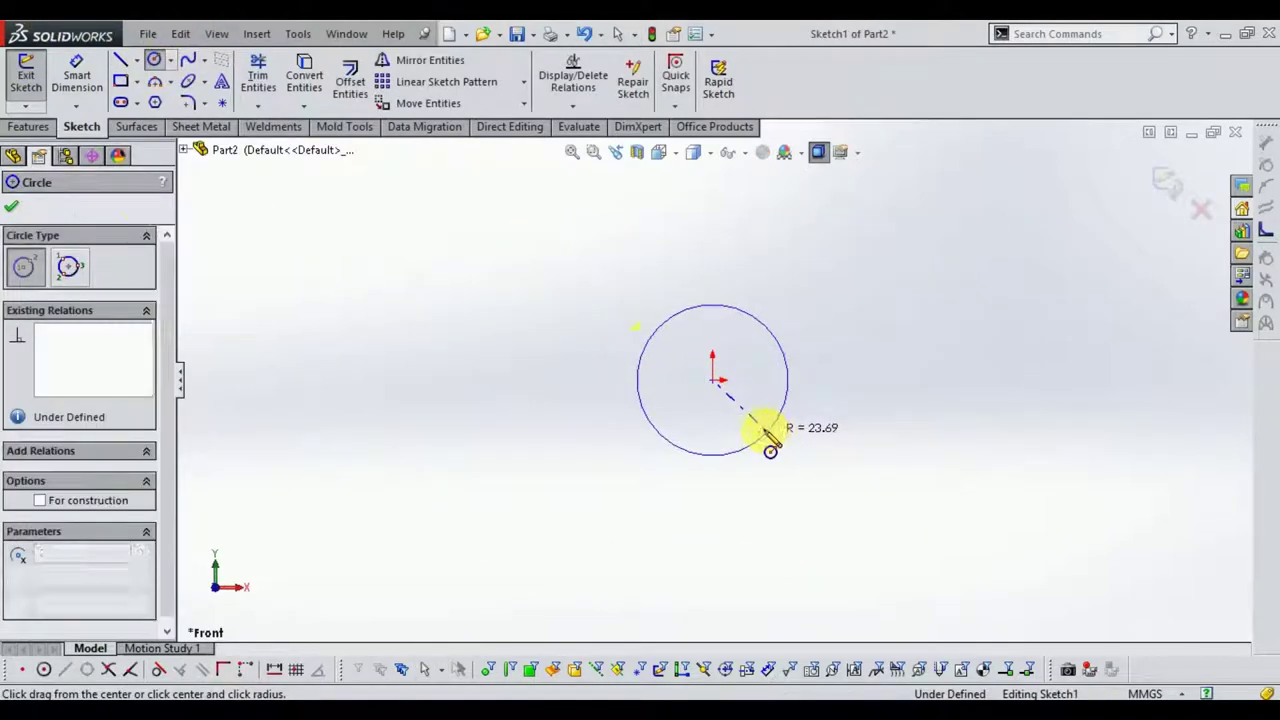
key(Escape)
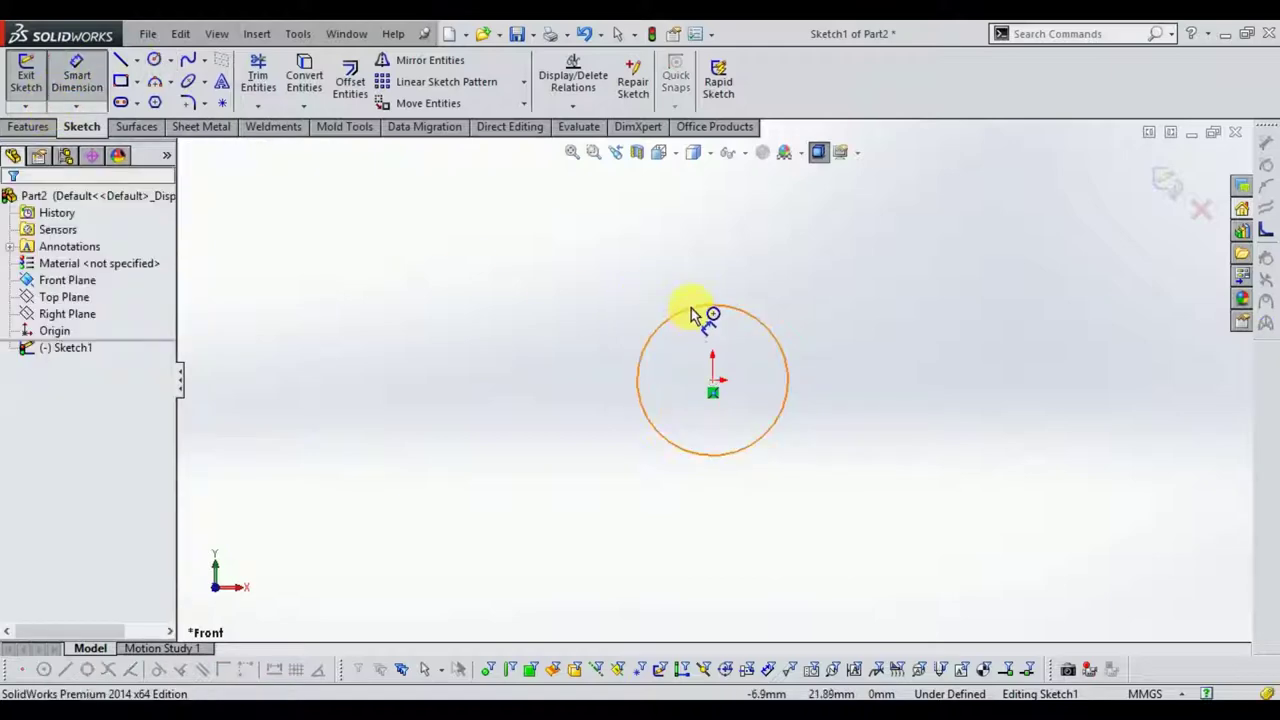
- Dimension the circle to 34 mm diameter, exit the sketch, and switch to isometric view
click(693, 308)
click(712, 280)
text(3)
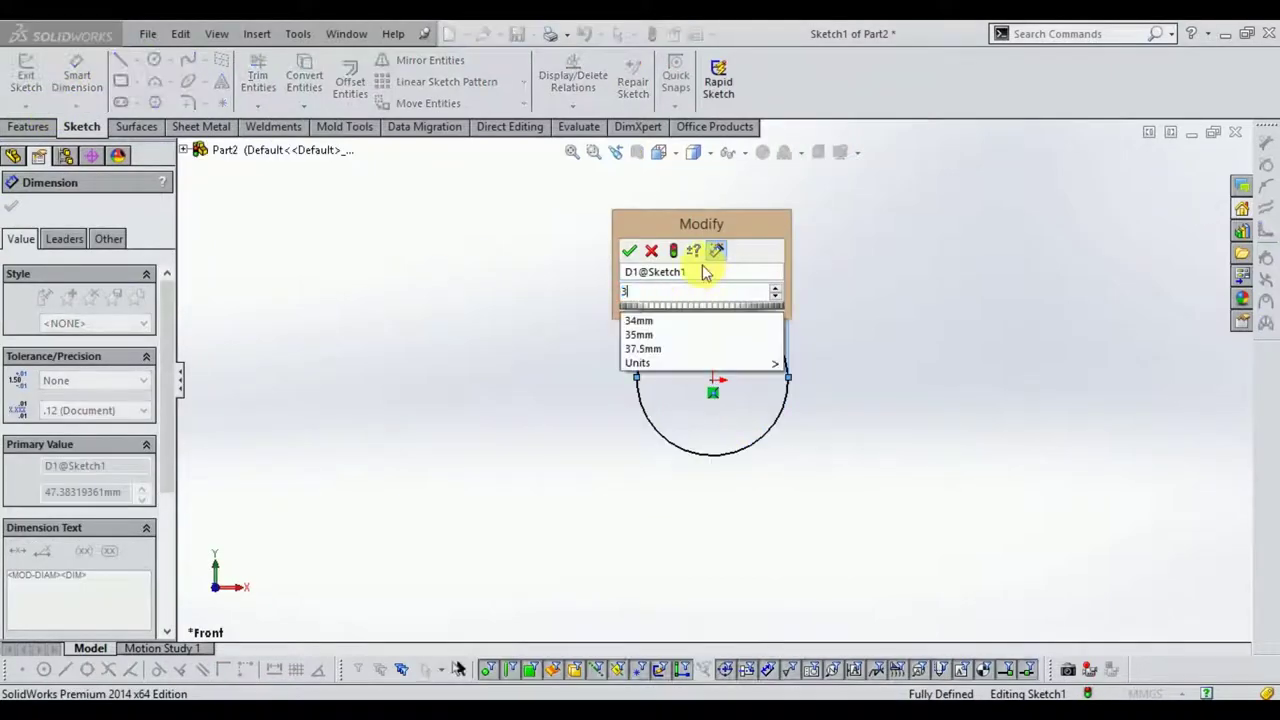
text(4)
key(Return)
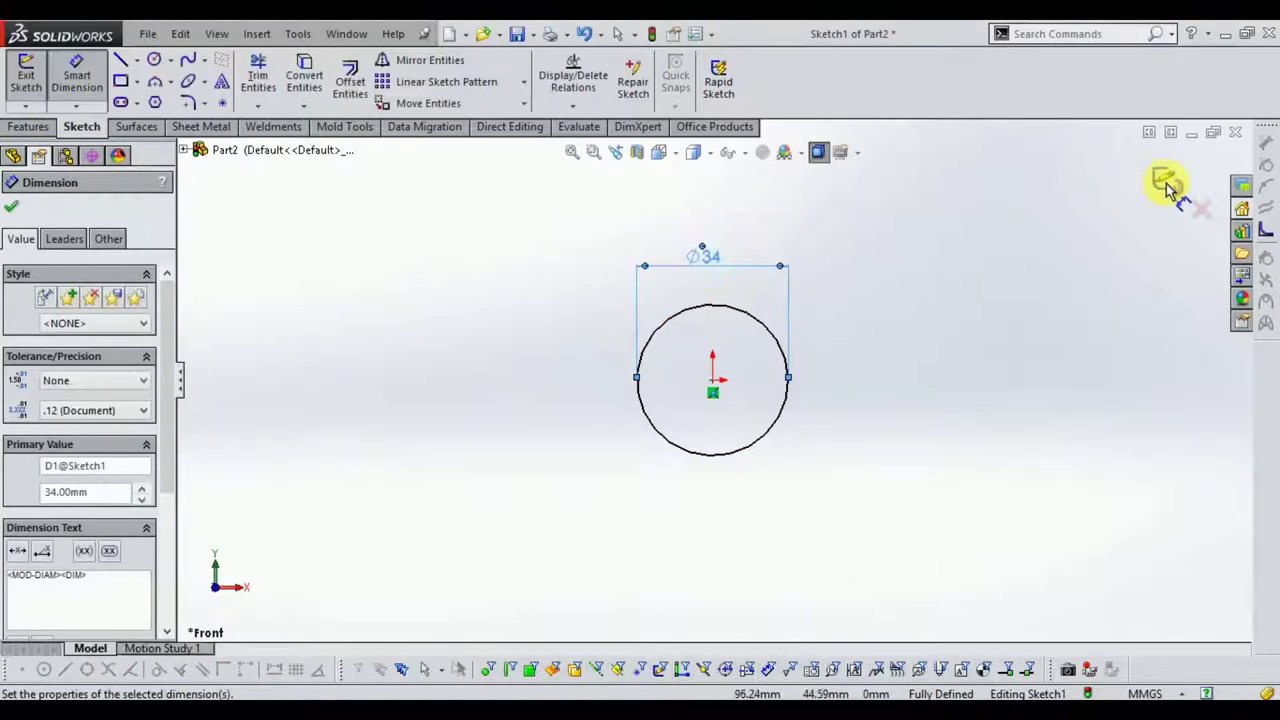
click(1168, 187)
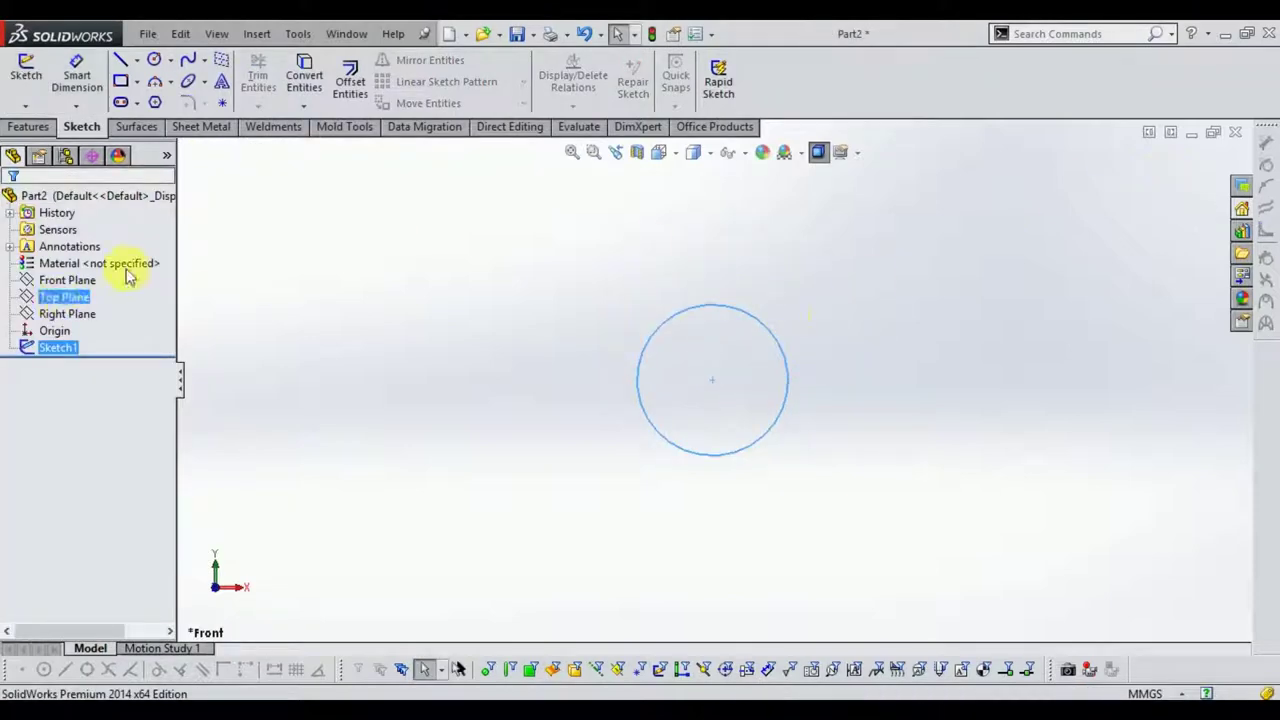
click(659, 152)
click(729, 200)
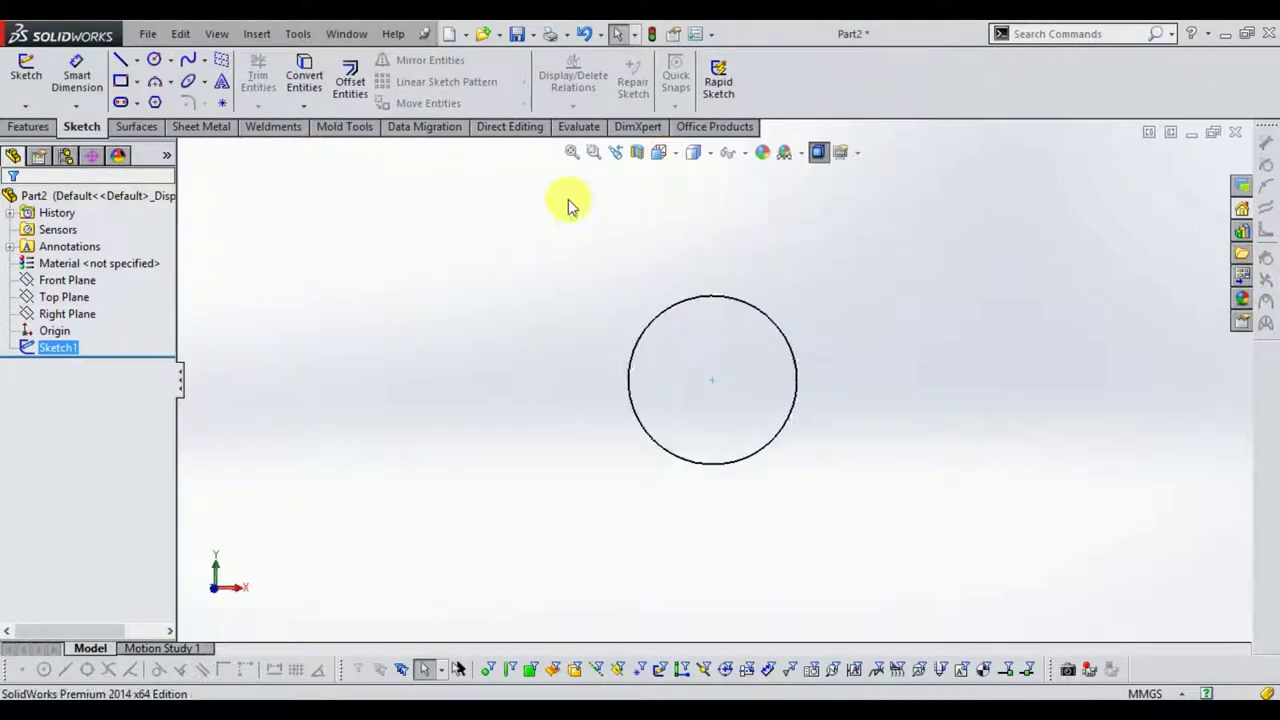
click(25, 126)
- Extrude the Ø34 circle 60 mm with the Mid Plane end condition into a cylinder
click(33, 80)
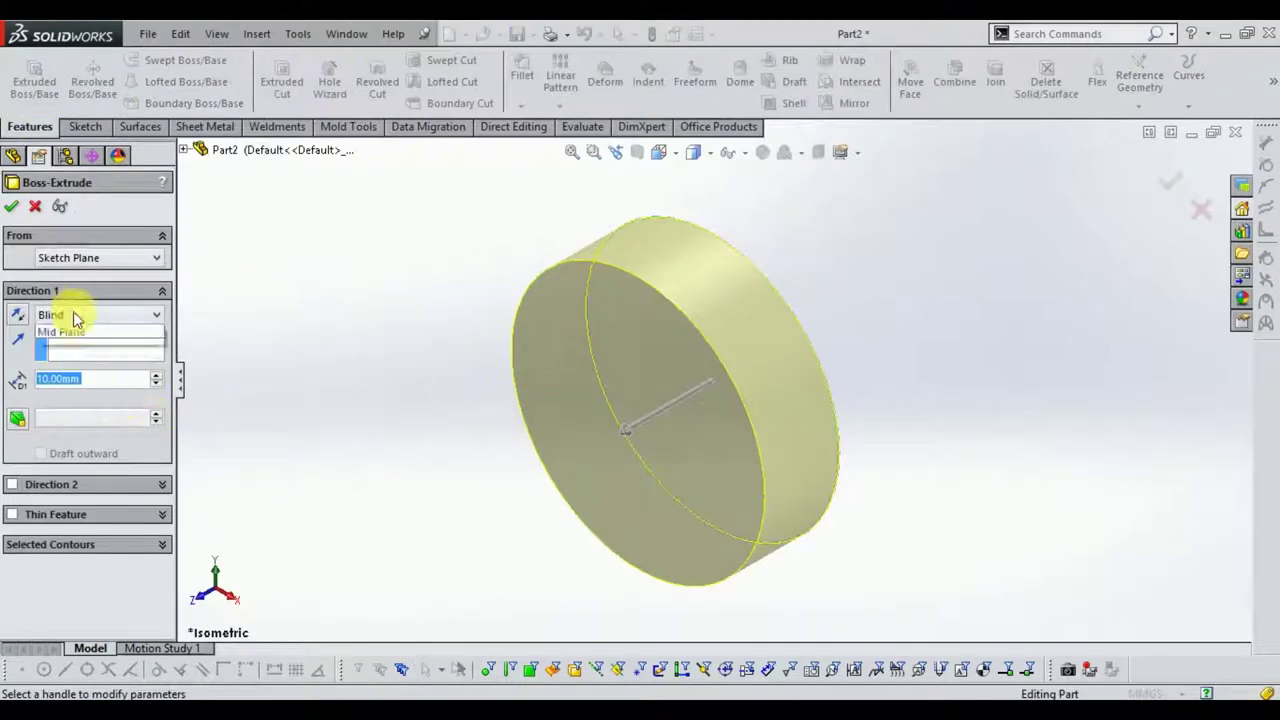
click(88, 393)
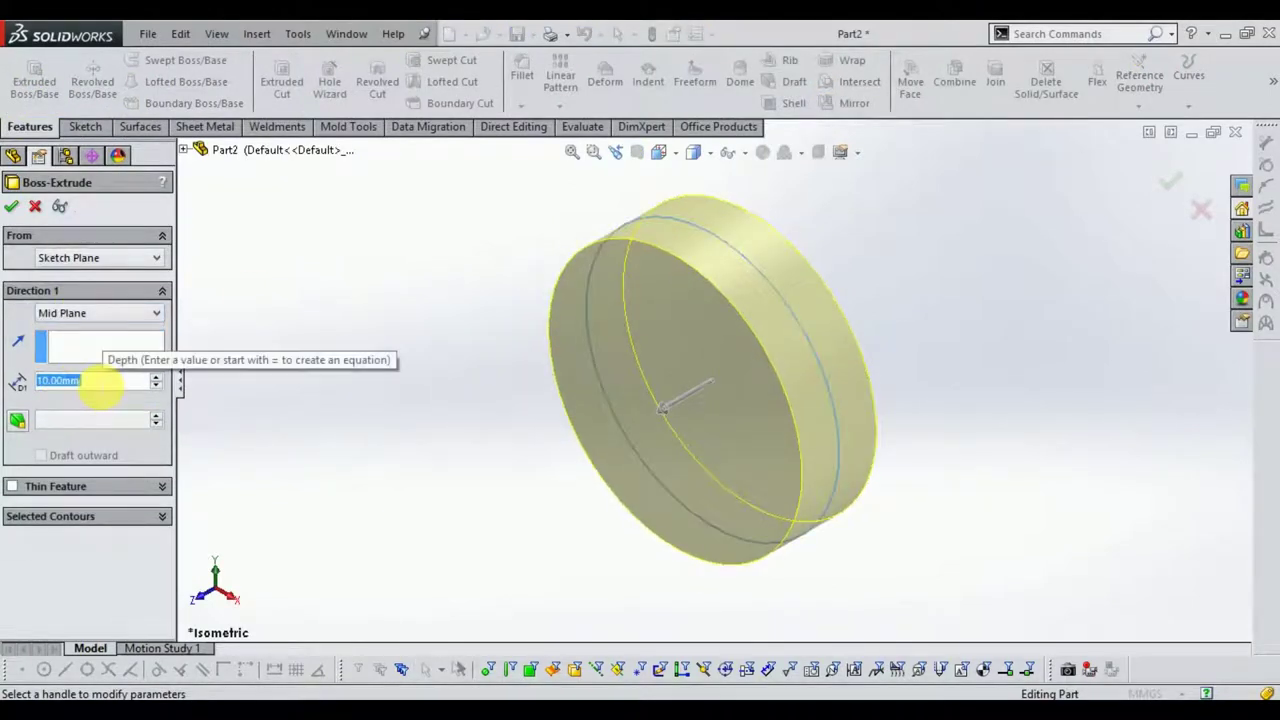
text(60)
key(Return)
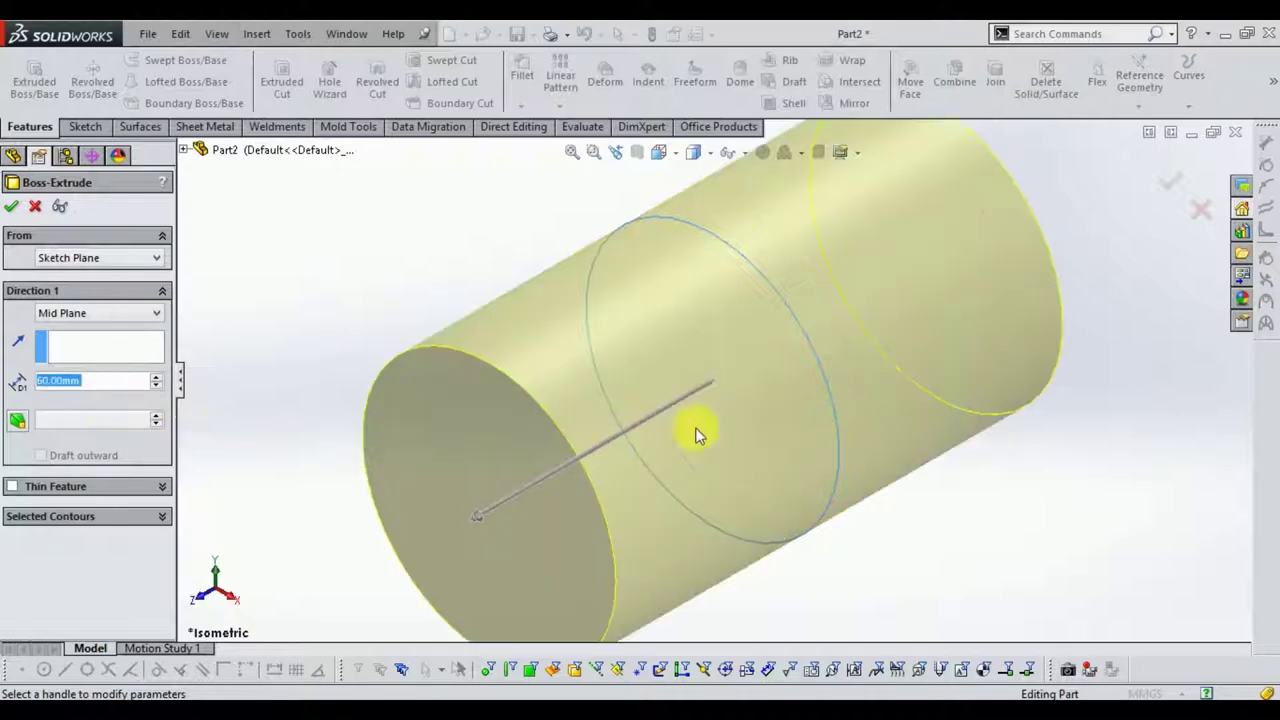
click(1170, 185)
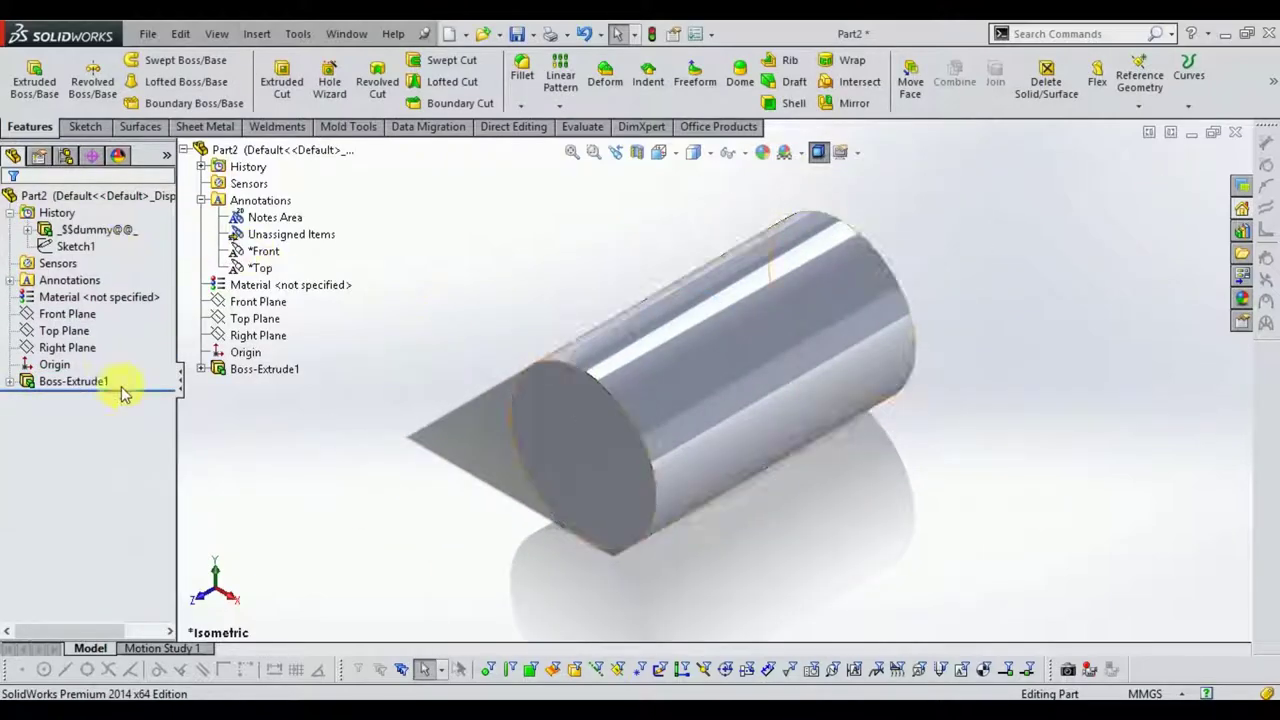
- Sketch a hexagon centred on the origin on the Front Plane around the cylinder
click(255, 303)
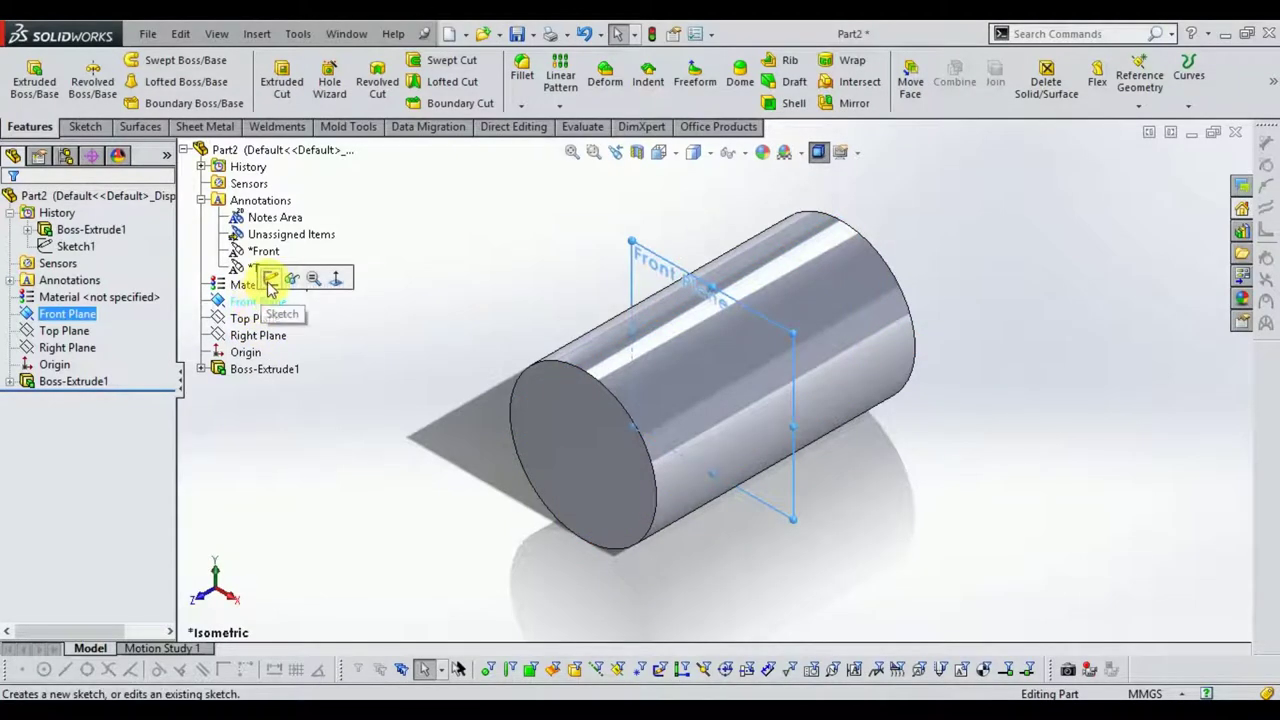
click(270, 278)
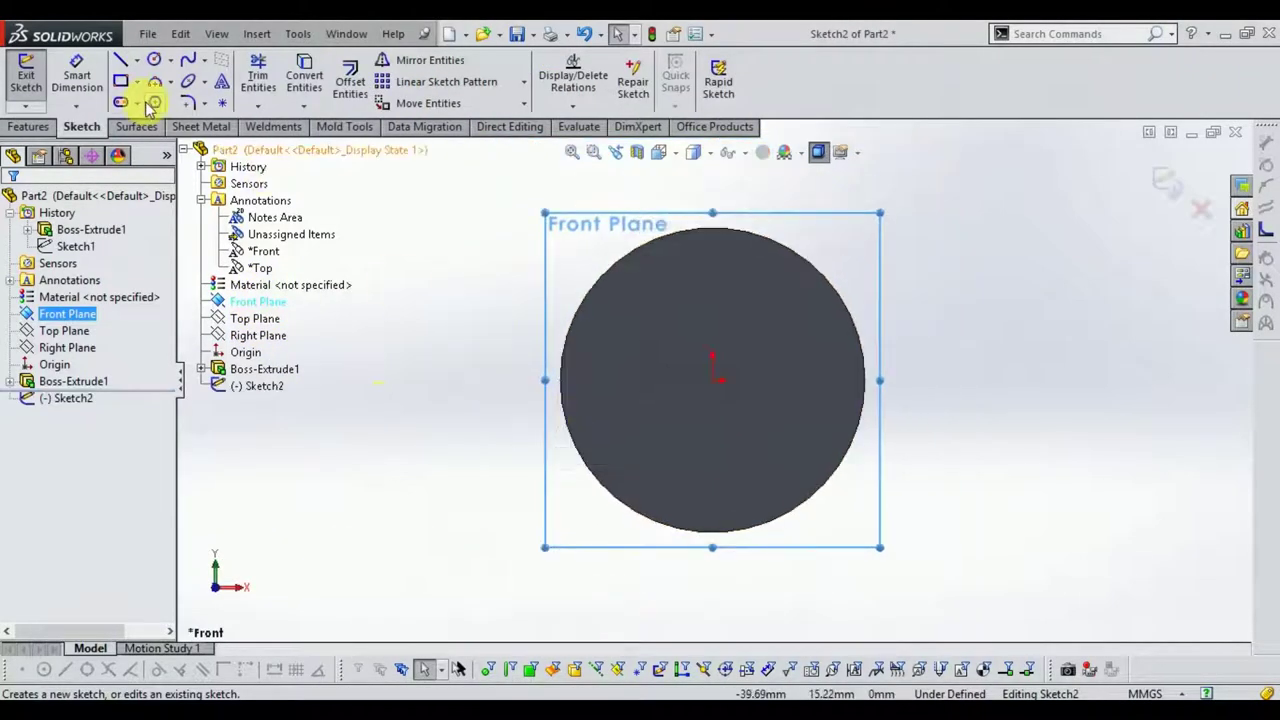
click(155, 102)
click(716, 381)
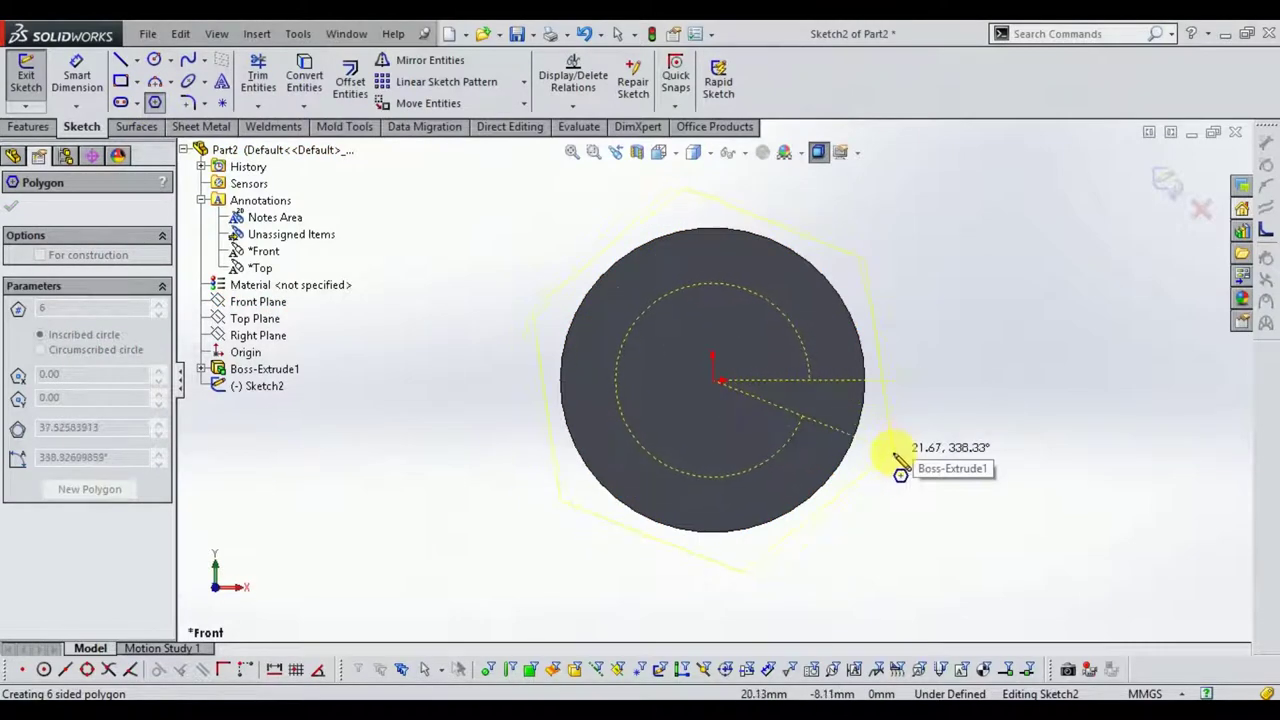
click(896, 460)
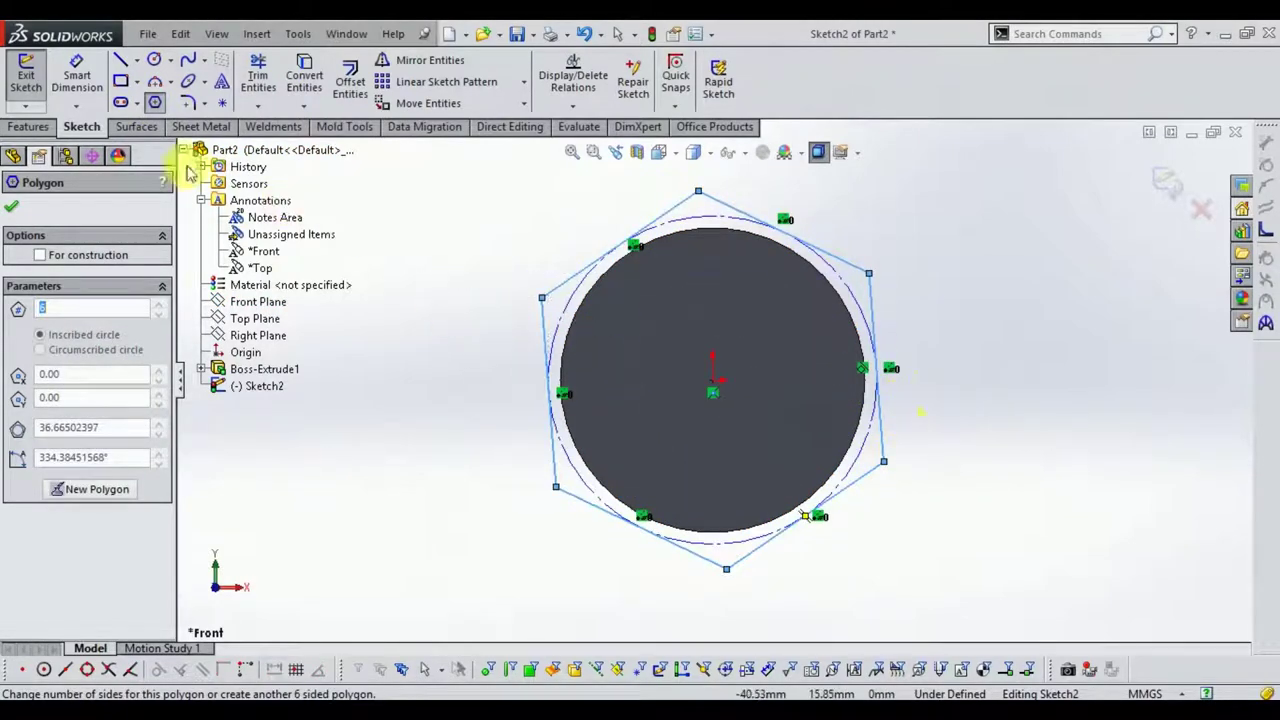
- Add a vertical centerline from the origin and make the hexagon's top vertex coincident with it
click(138, 60)
click(145, 96)
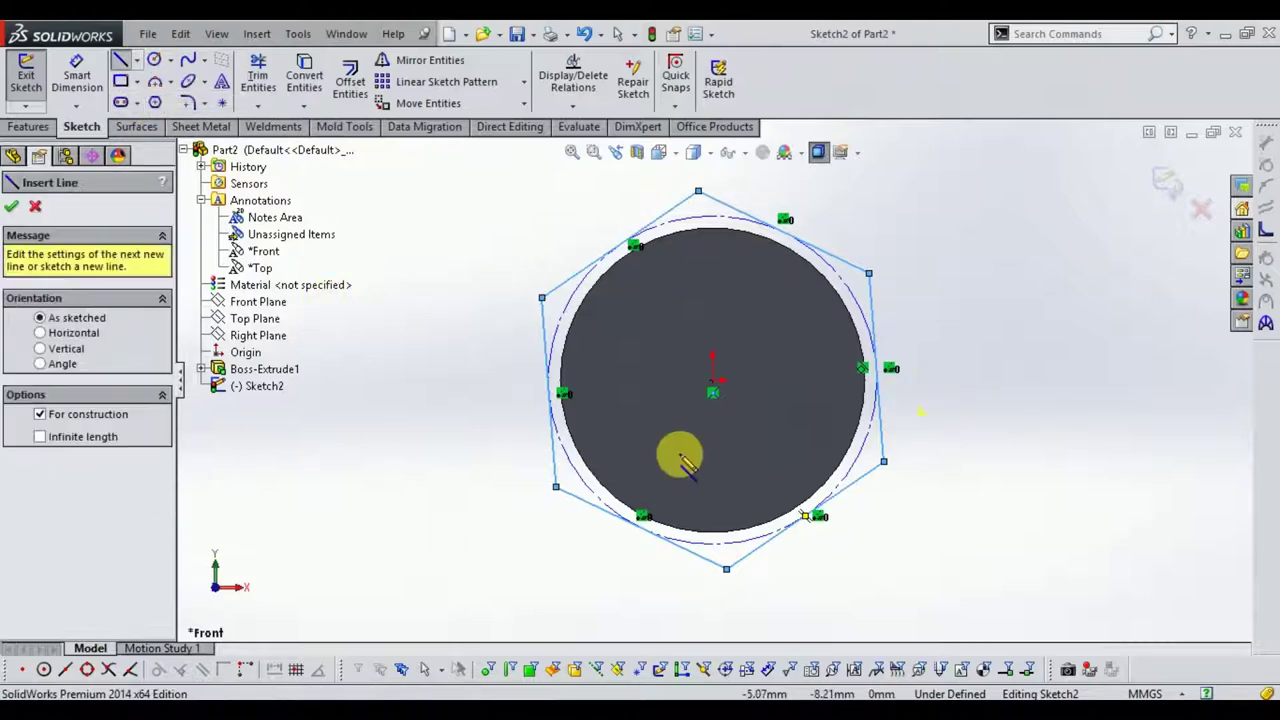
click(711, 387)
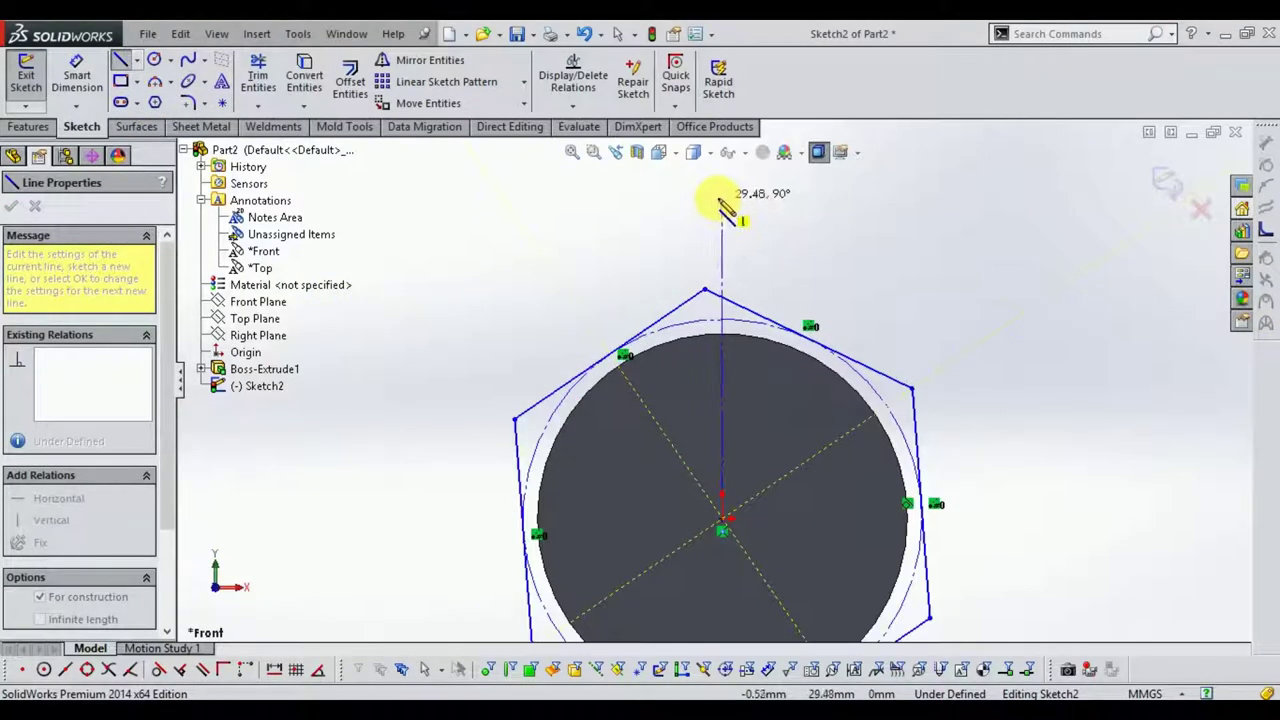
click(724, 200)
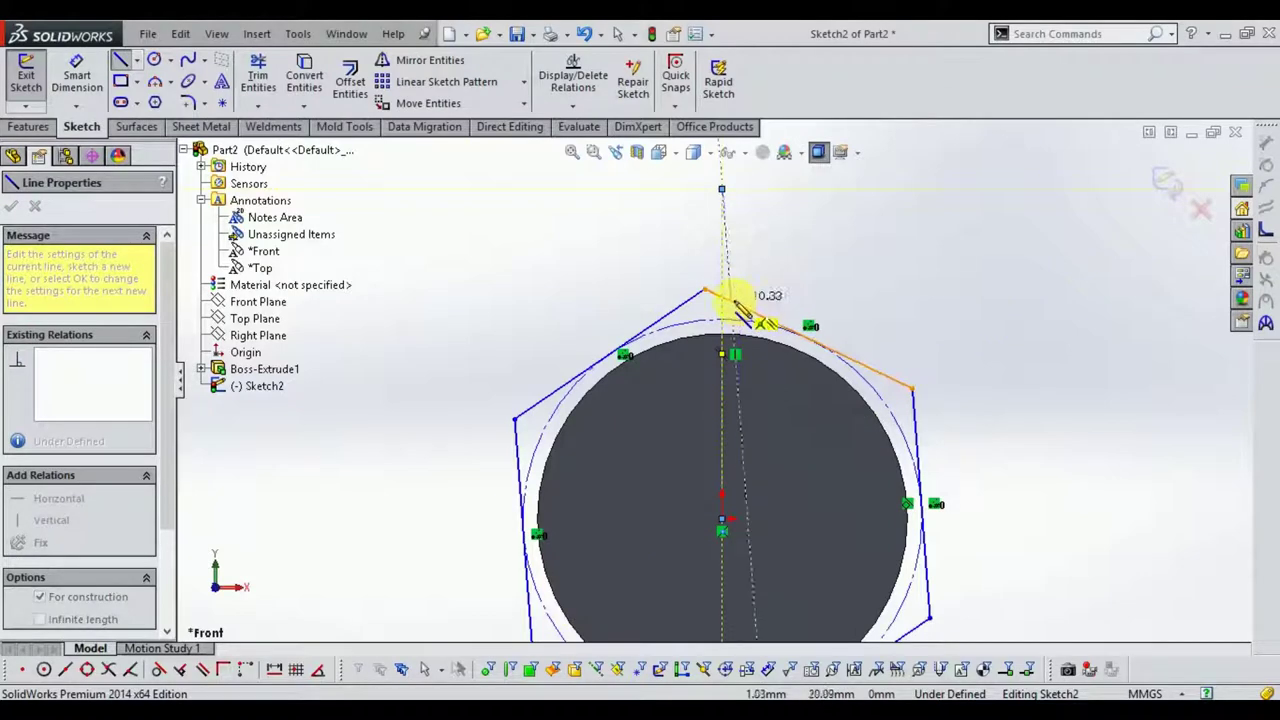
key(Escape)
scroll(706, 299, down, 2)
click(706, 301)
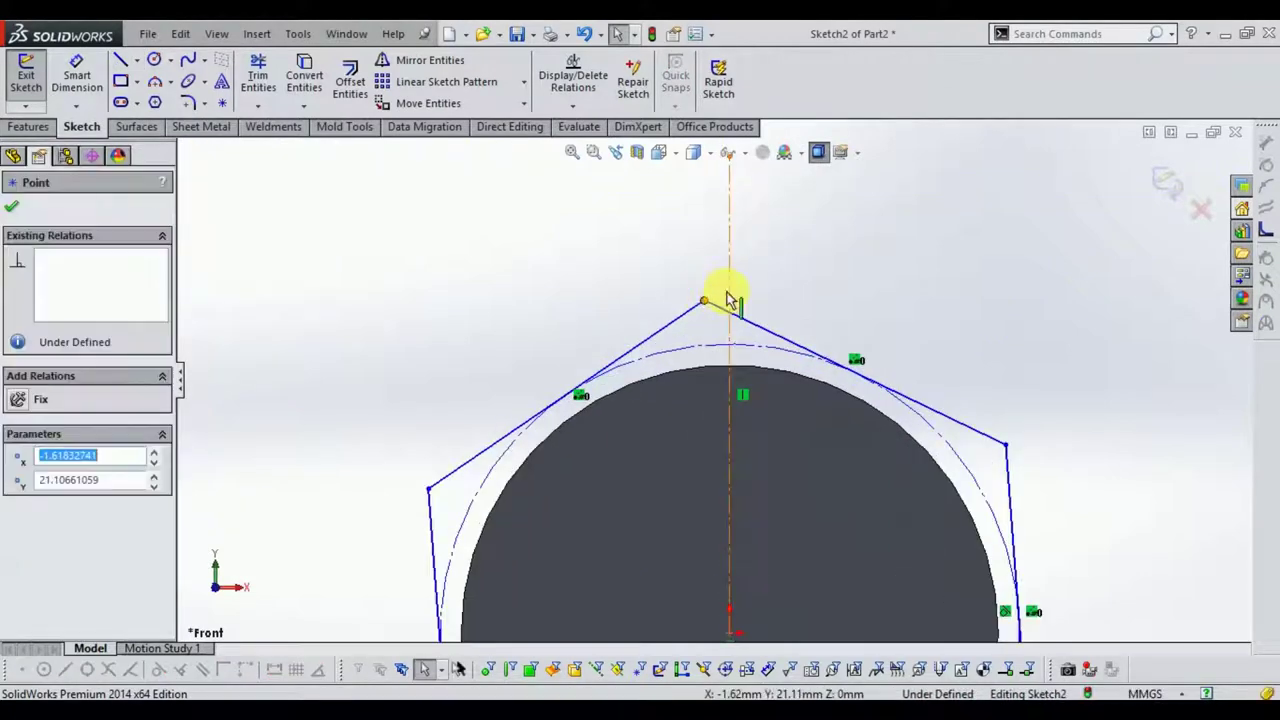
ctrl+click(730, 292)
click(60, 530)
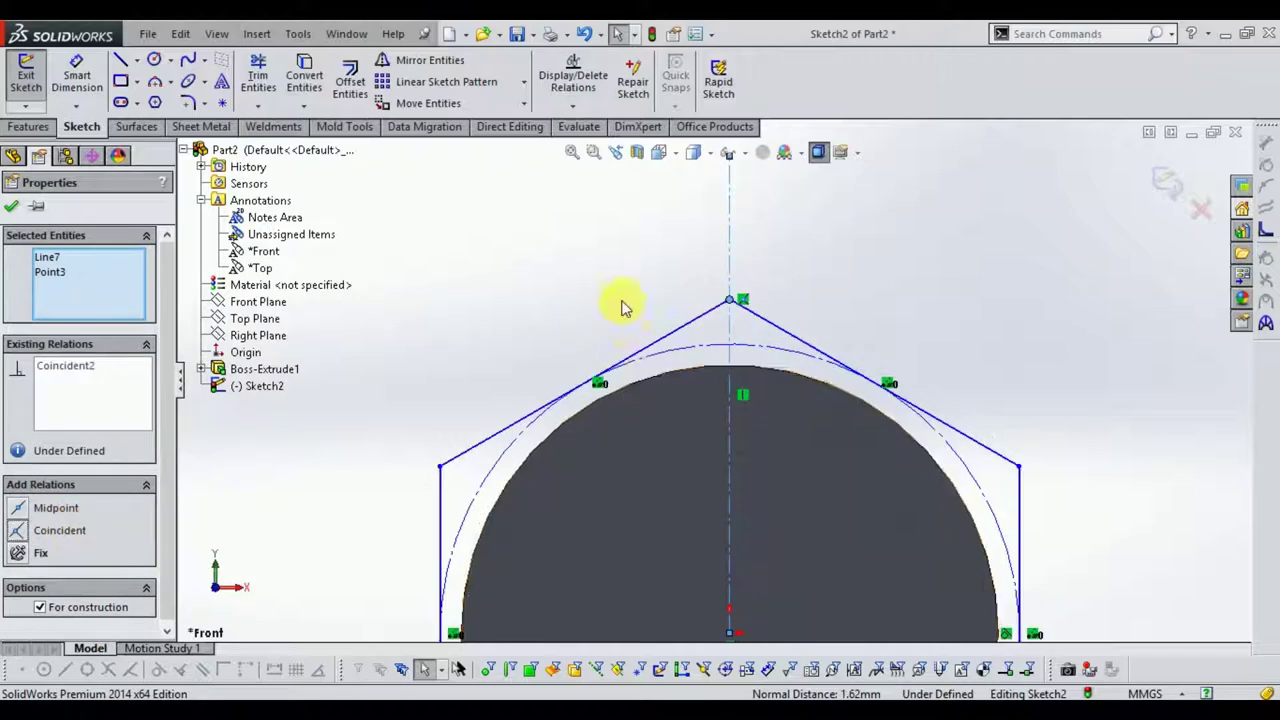
- Dimension the hexagon 40 mm across flats and exit the sketch
scroll(690, 350, up, 3)
click(530, 471)
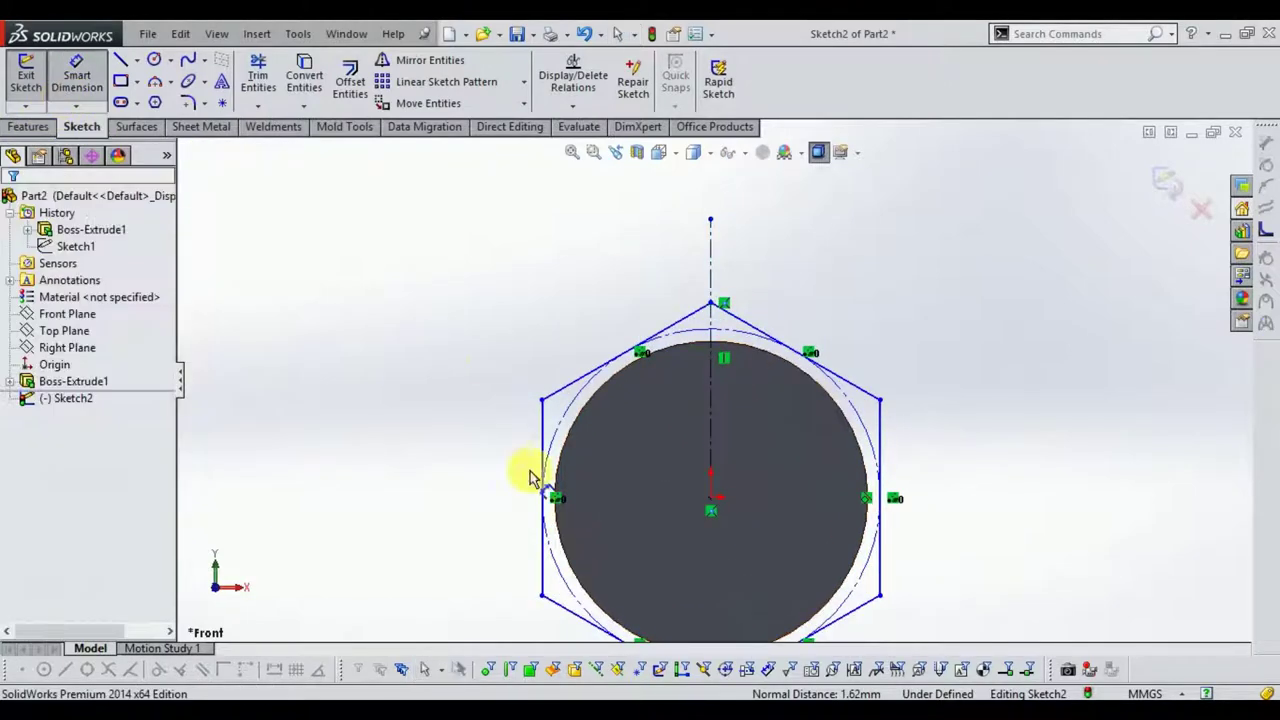
click(885, 558)
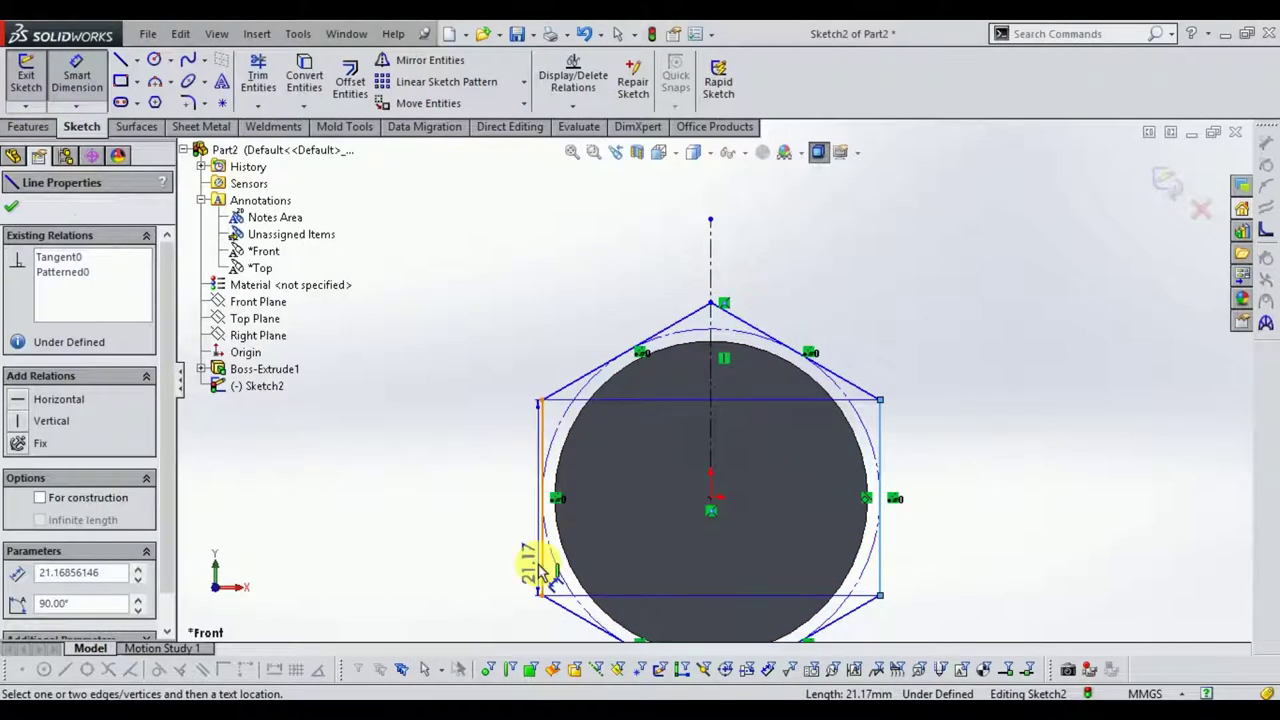
click(545, 575)
click(688, 272)
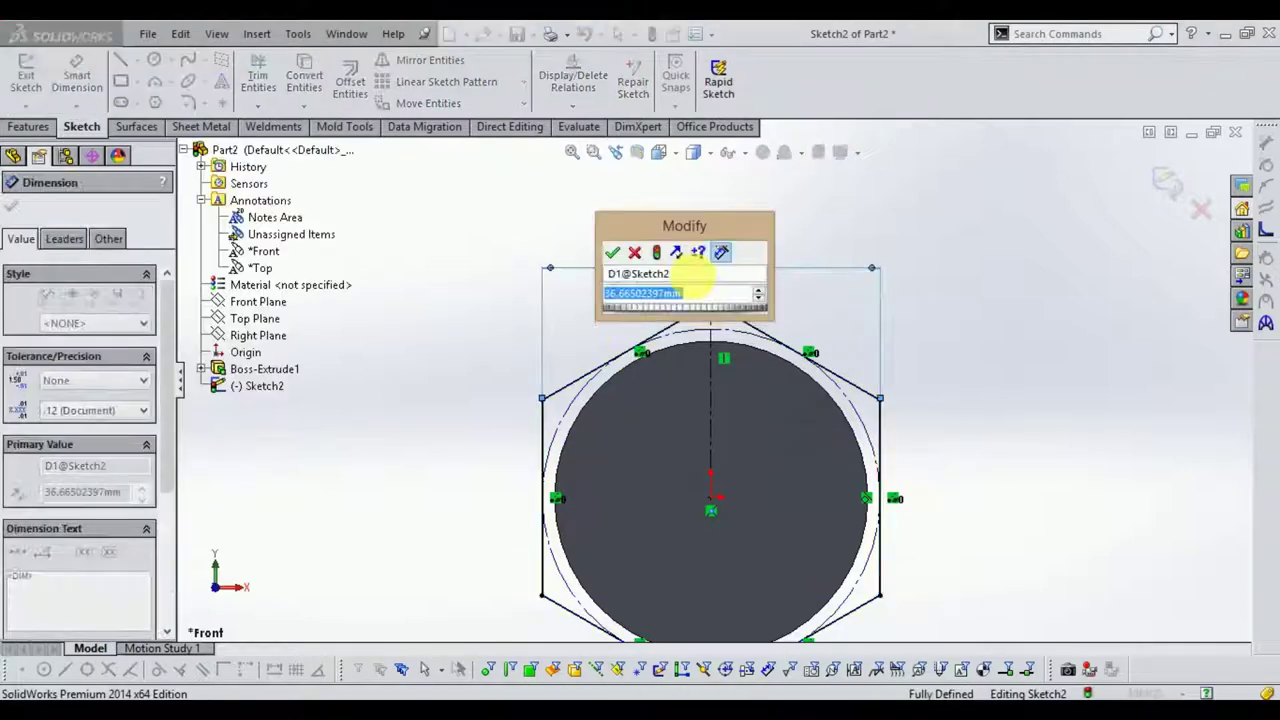
text(40)
key(Return)
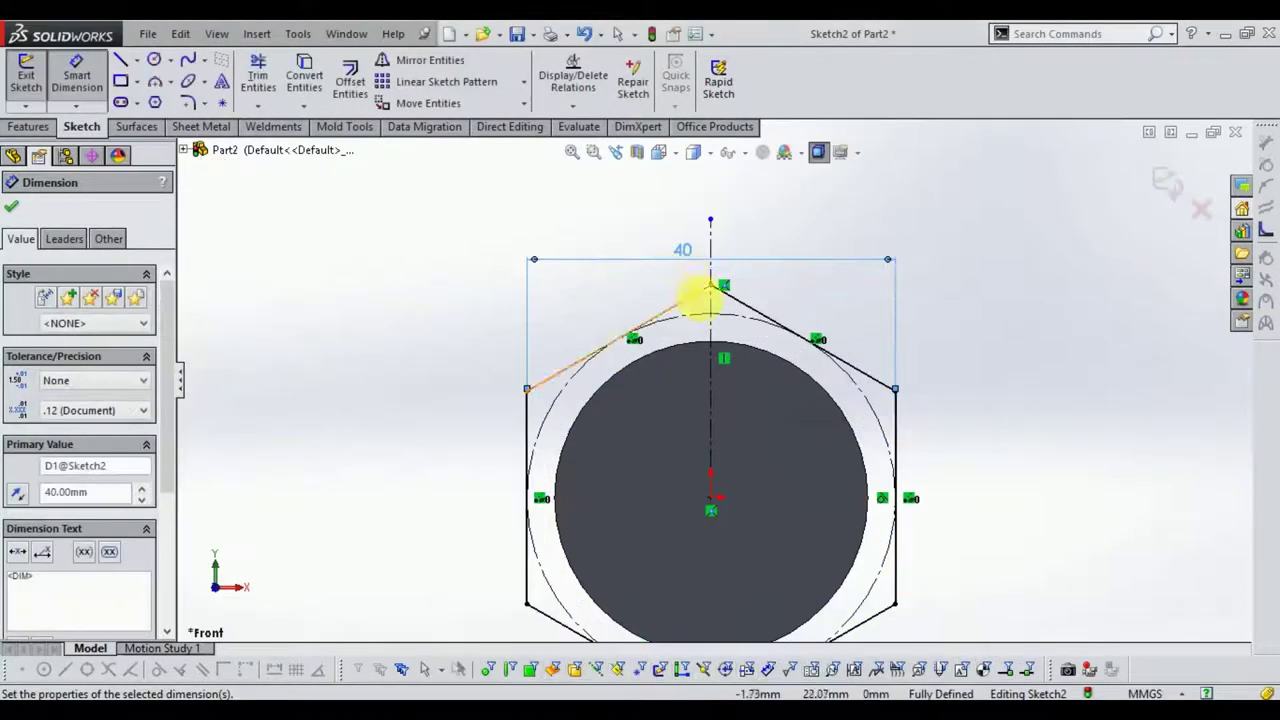
click(1163, 187)
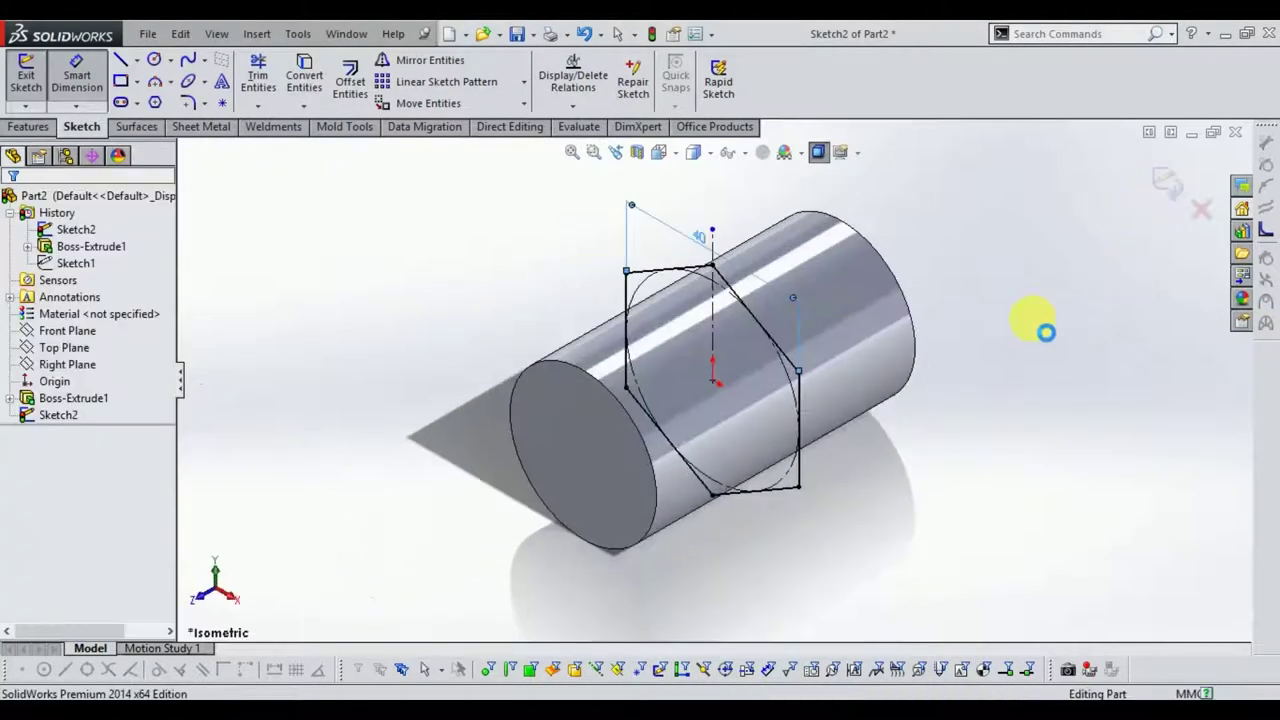
- Edit Sketch1 under Boss-Extrude1, then exit it to rebuild the part
mouse_move(404, 523)
middle_down()
mouse_move(428, 409)
mouse_move(471, 391)
mouse_move(457, 389)
middle_up()
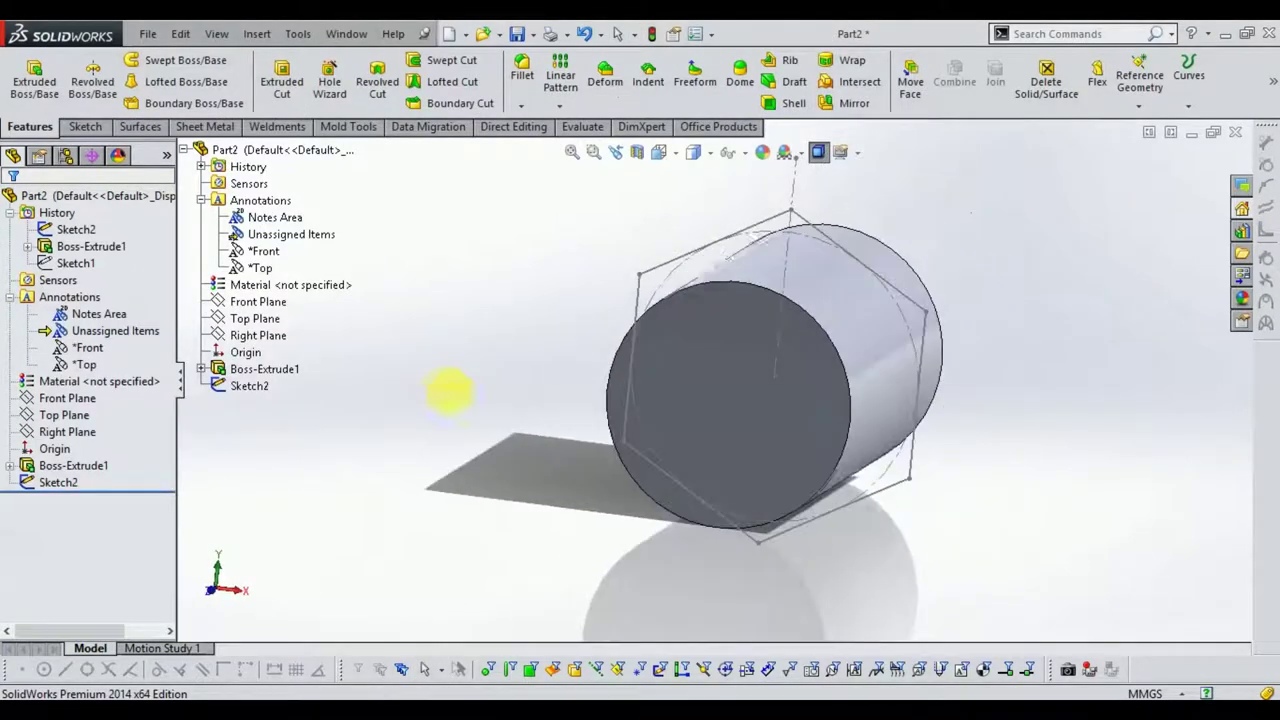
click(30, 468)
right_click(84, 487)
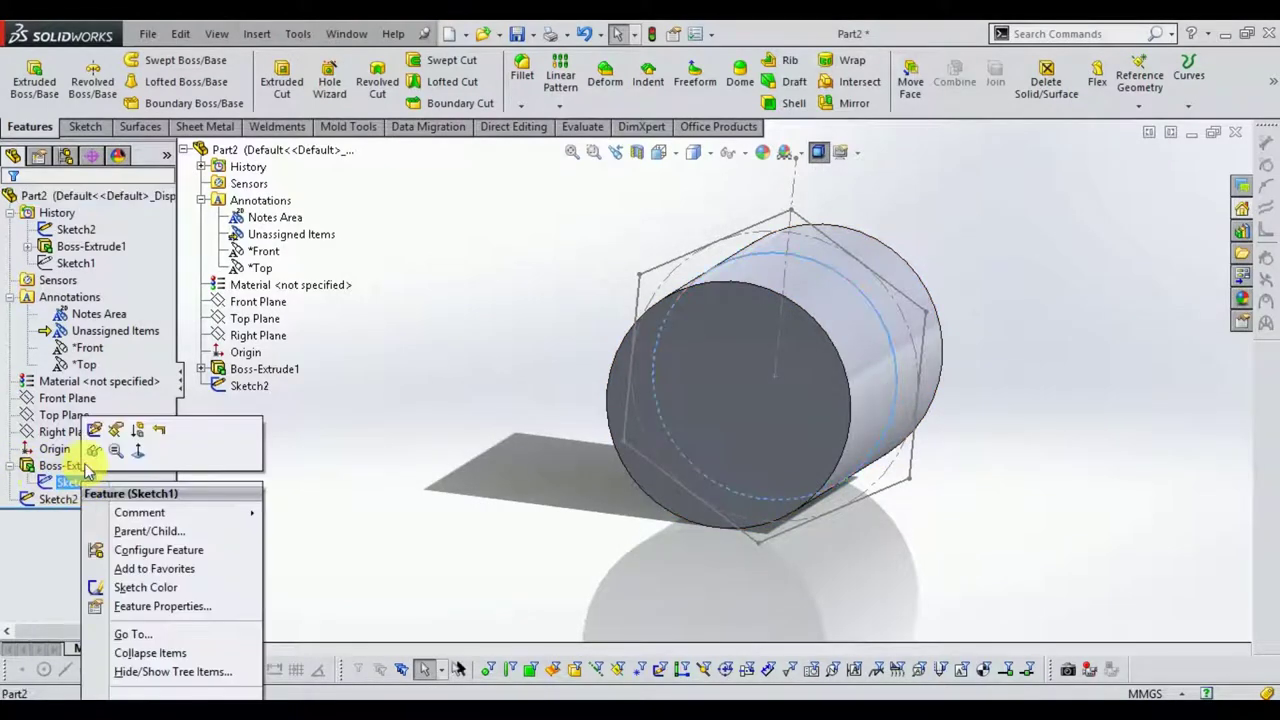
click(94, 429)
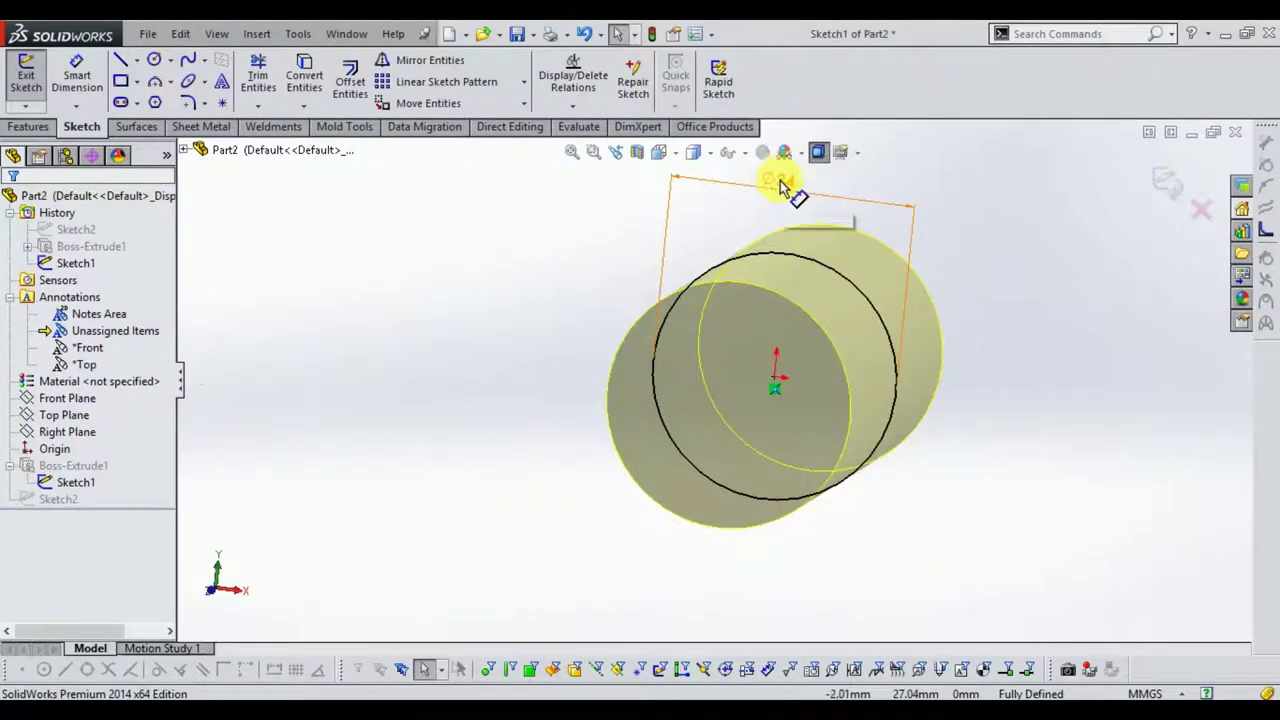
click(1165, 186)
- Switch to Front view and select Sketch1 and Sketch2 to compare the Ø34 circle with the 40 mm hexagon
mouse_move(966, 320)
middle_down()
mouse_move(914, 357)
mouse_move(940, 380)
mouse_move(903, 380)
middle_up()
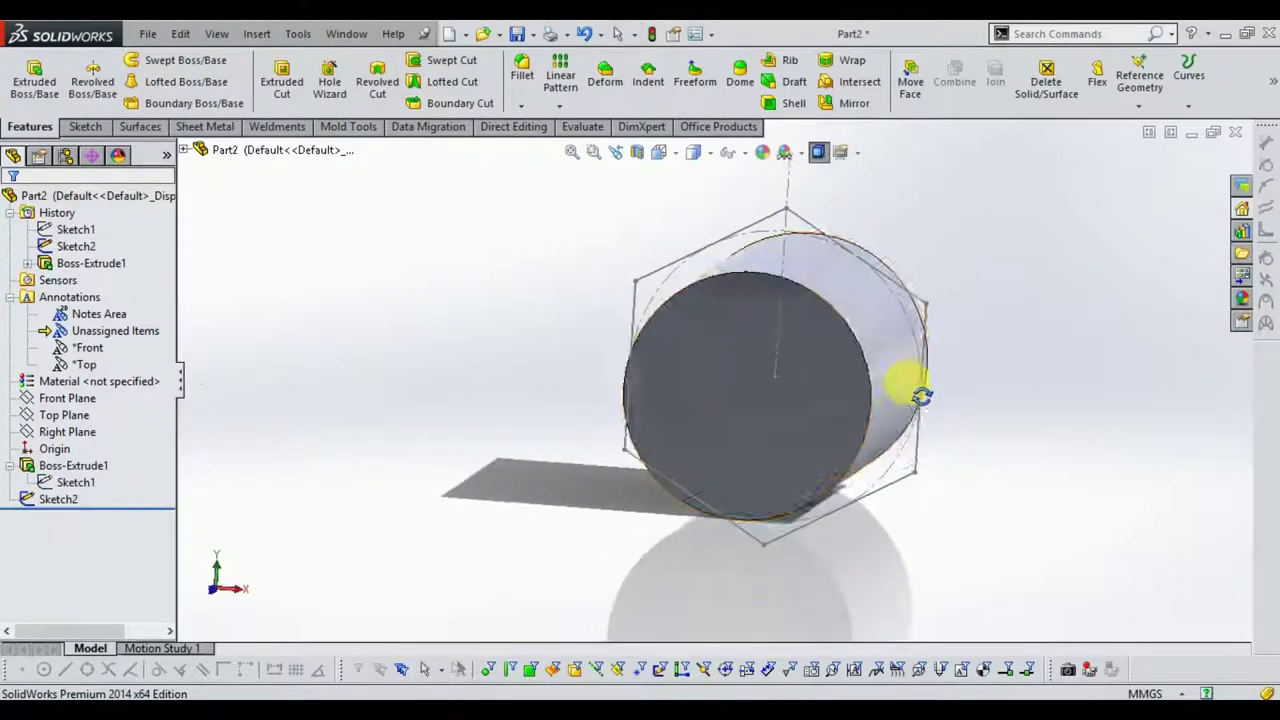
click(700, 155)
click(662, 153)
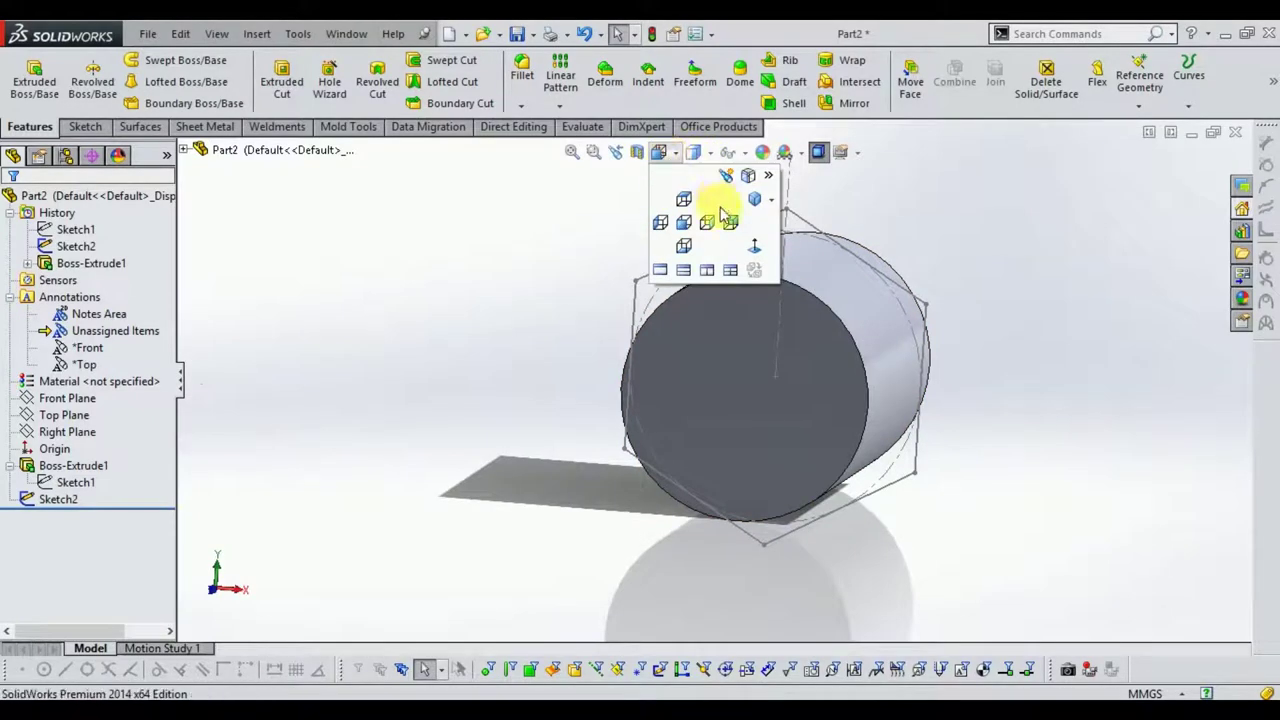
click(684, 222)
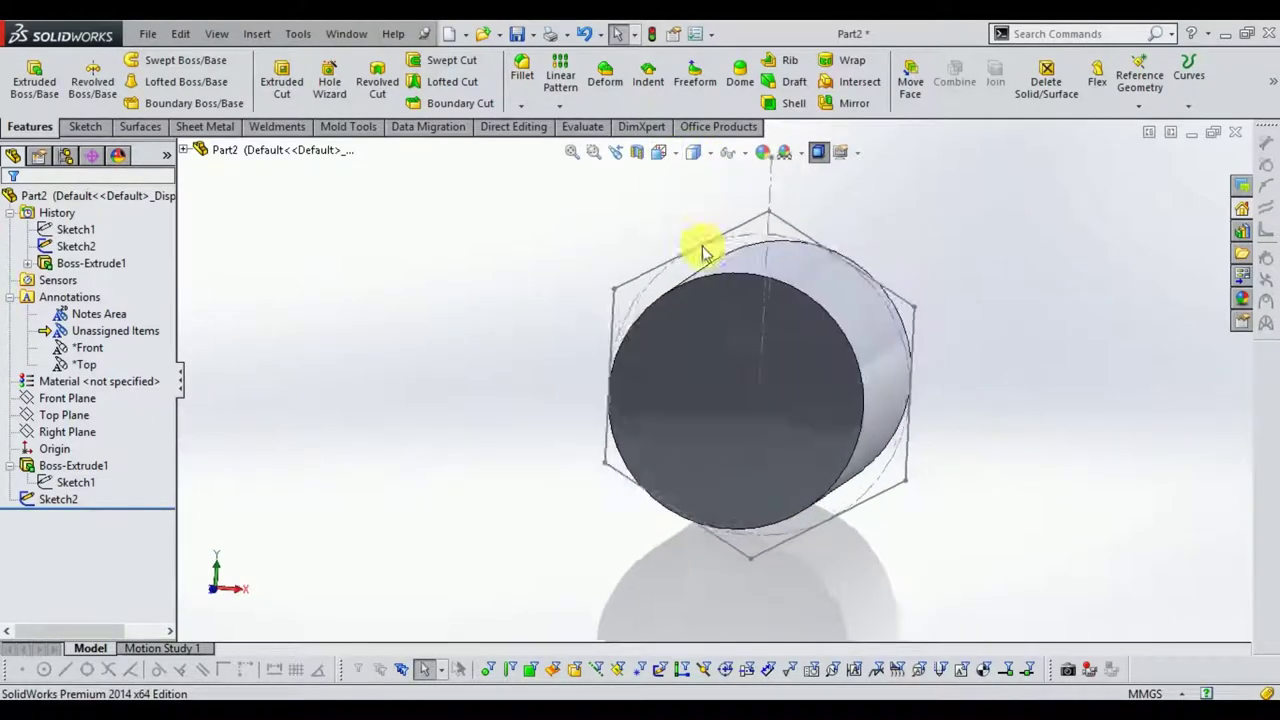
click(82, 485)
click(56, 502)
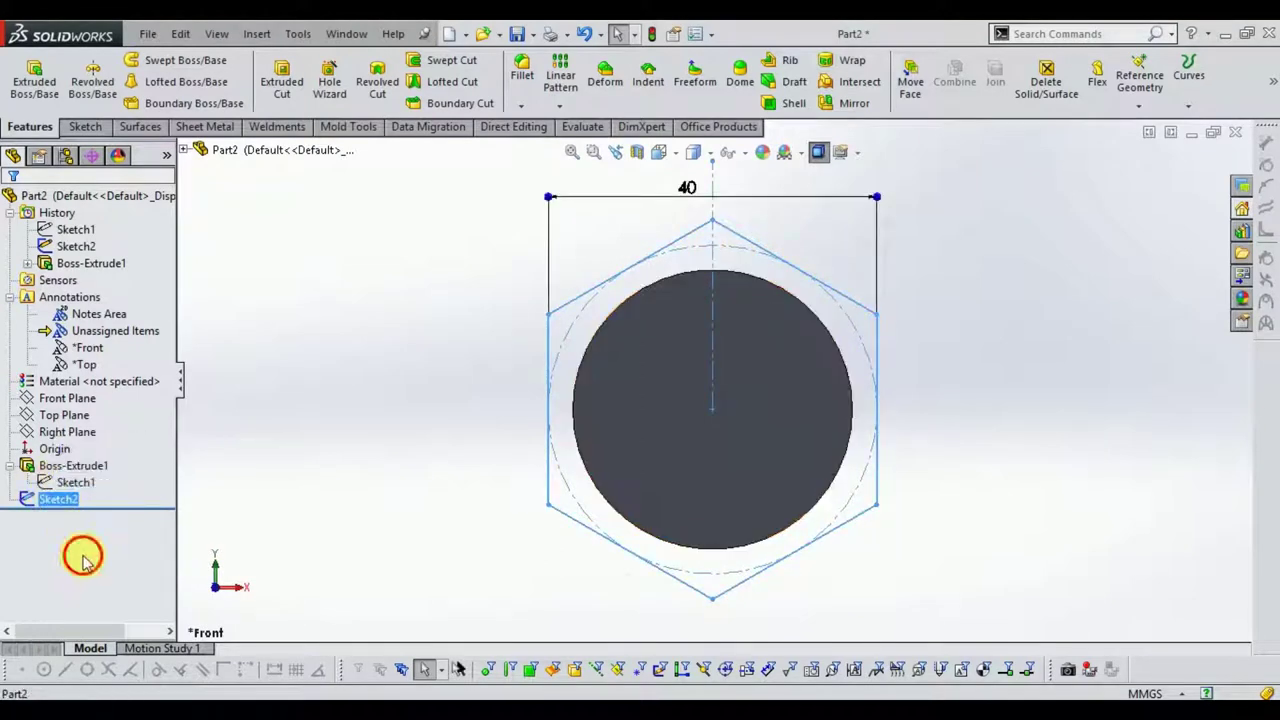
click(74, 483)
- Change the Sketch1 circle diameter from 34 to 35 mm and rebuild
click(88, 430)
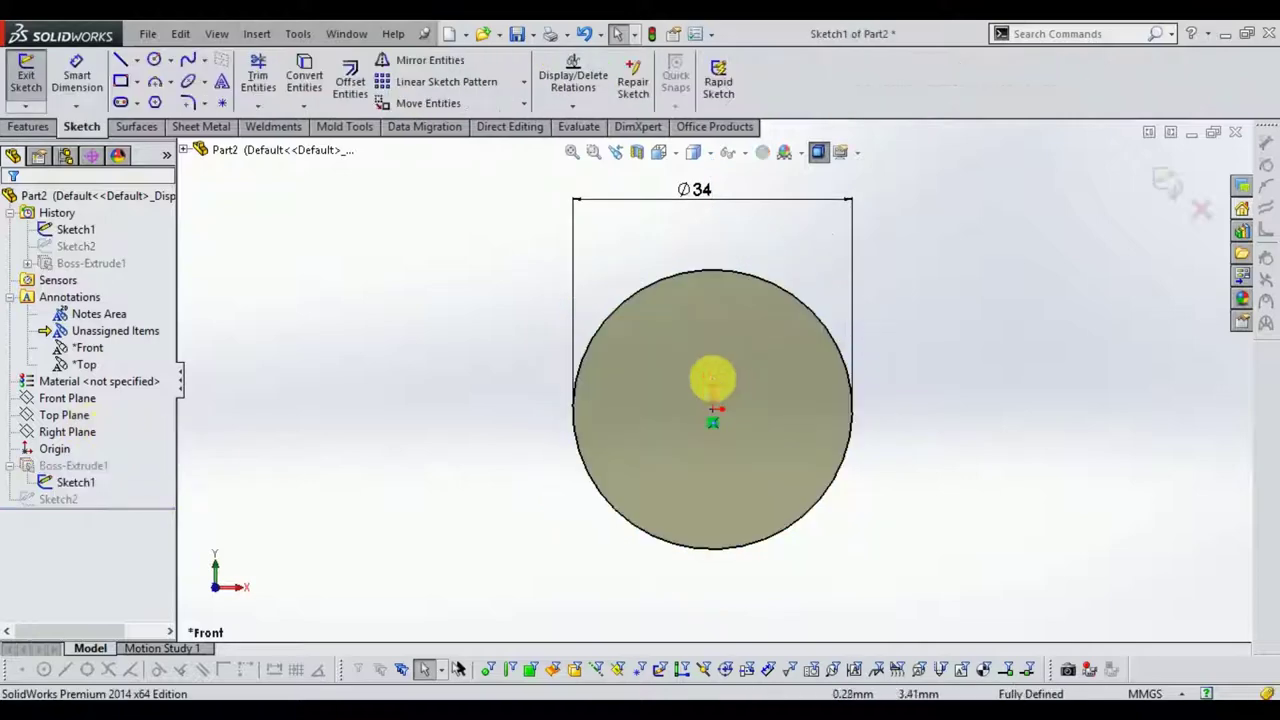
double_click(710, 199)
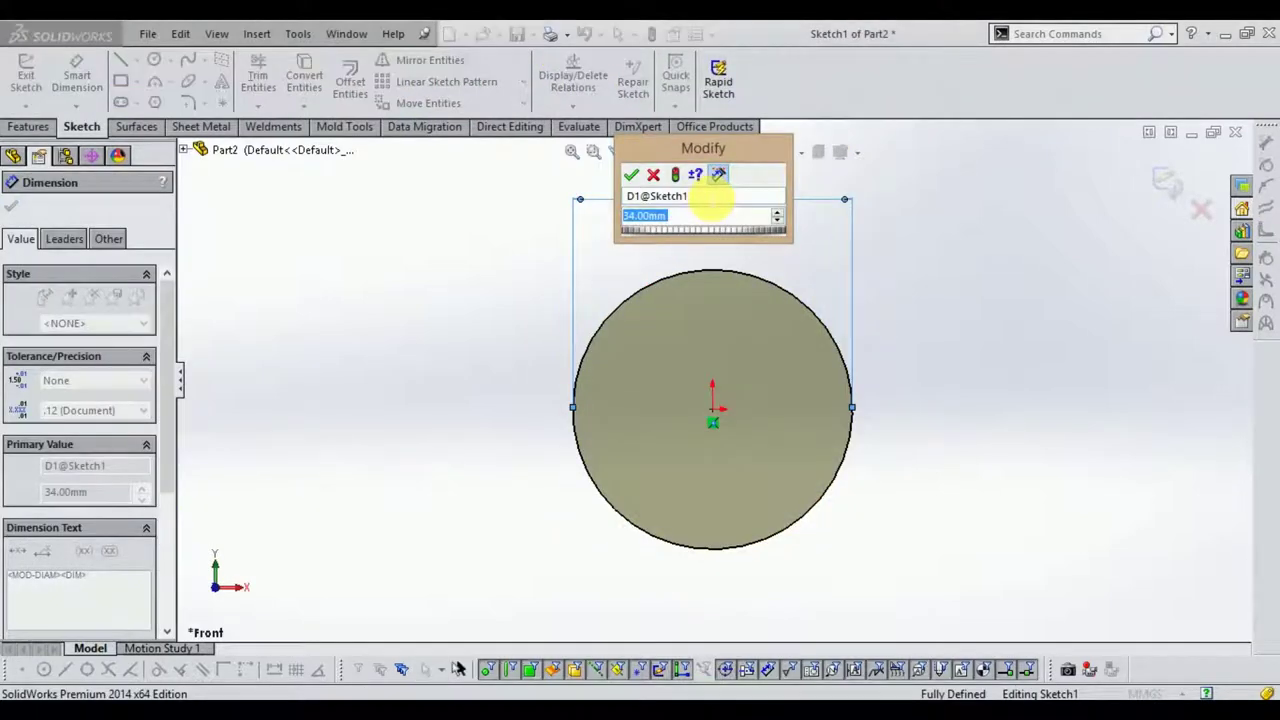
text(35)
key(Return)
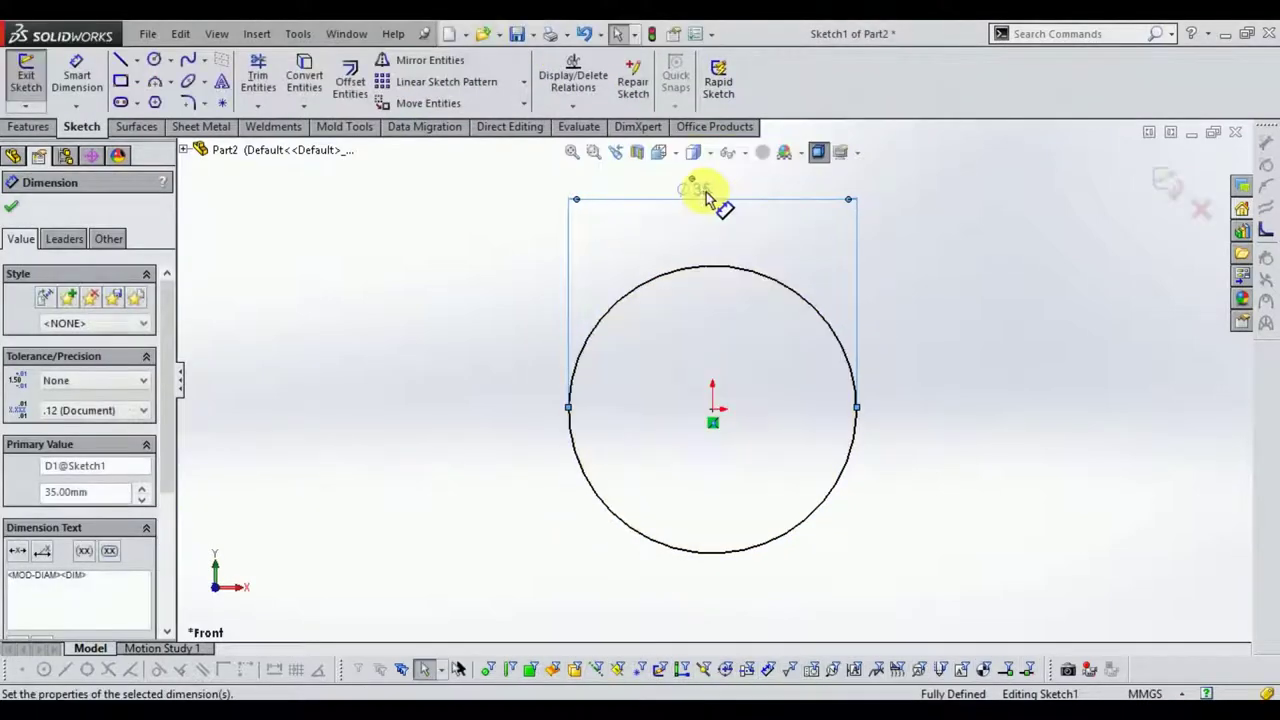
click(1170, 186)
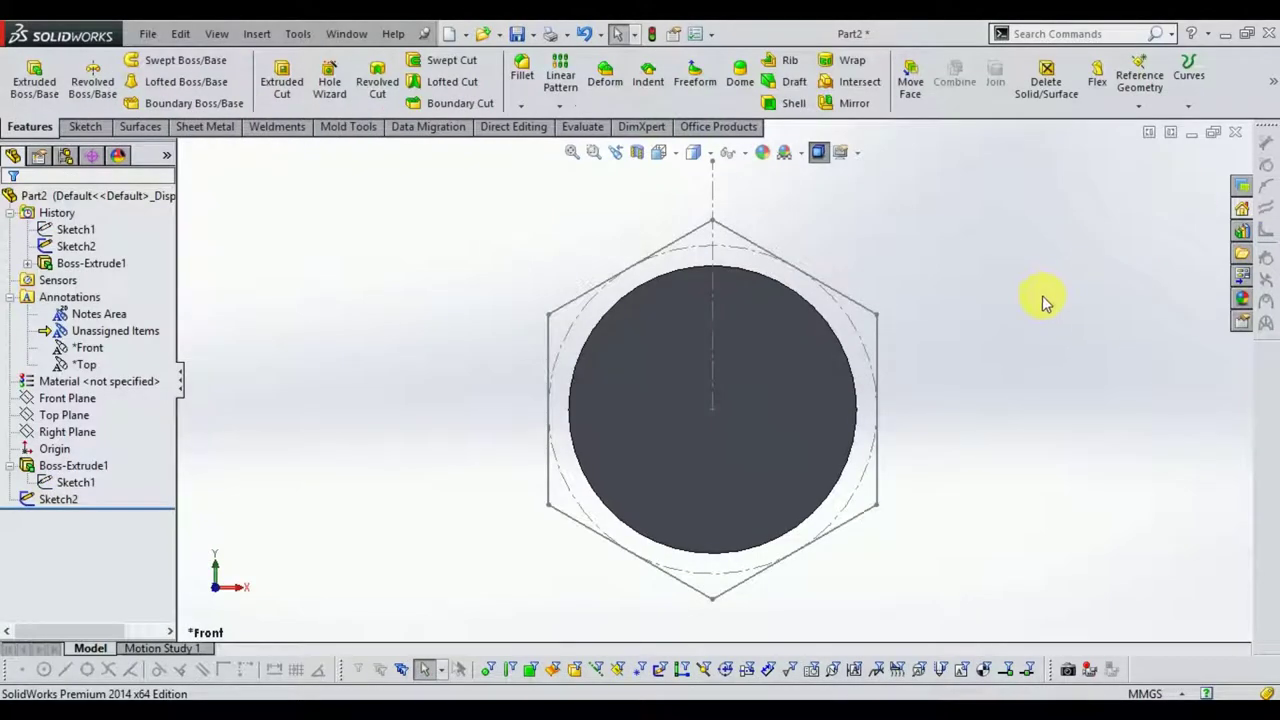
- Change the circle diameter from 35 to 37.5 mm and rebuild the part
mouse_move(1013, 315)
middle_down()
mouse_move(1012, 368)
mouse_move(986, 374)
middle_up()
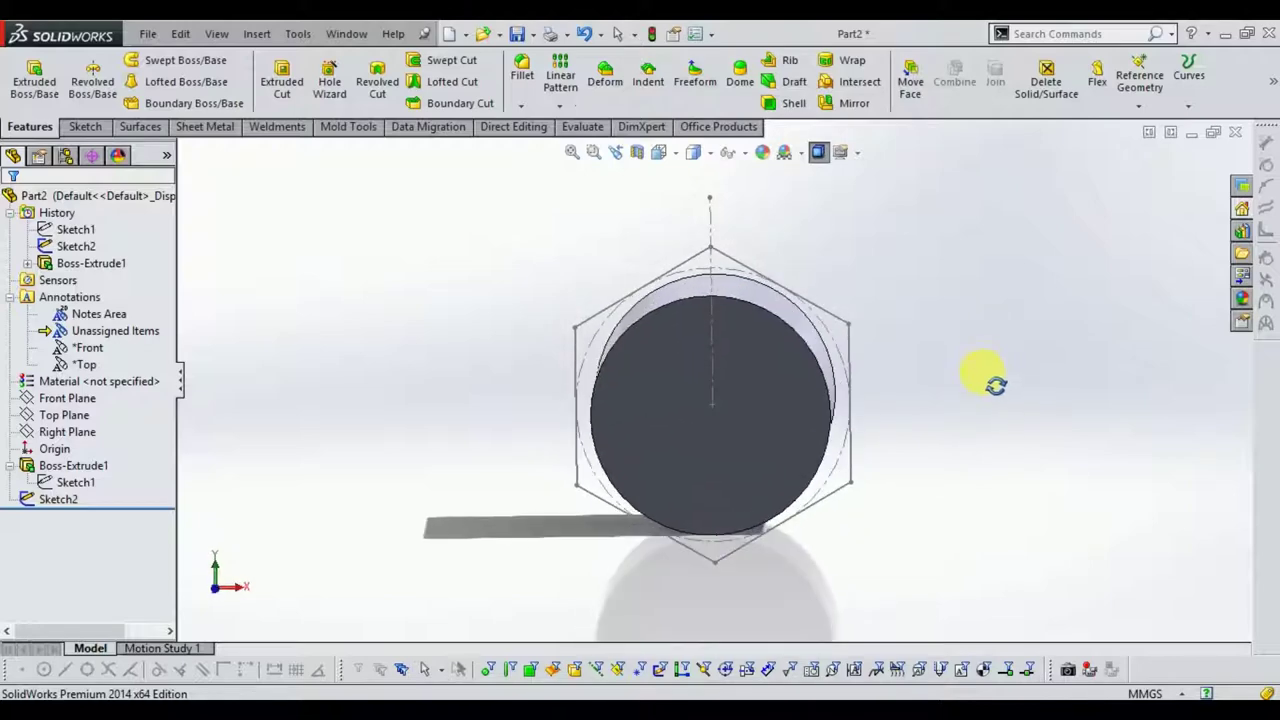
right_click(78, 488)
click(95, 433)
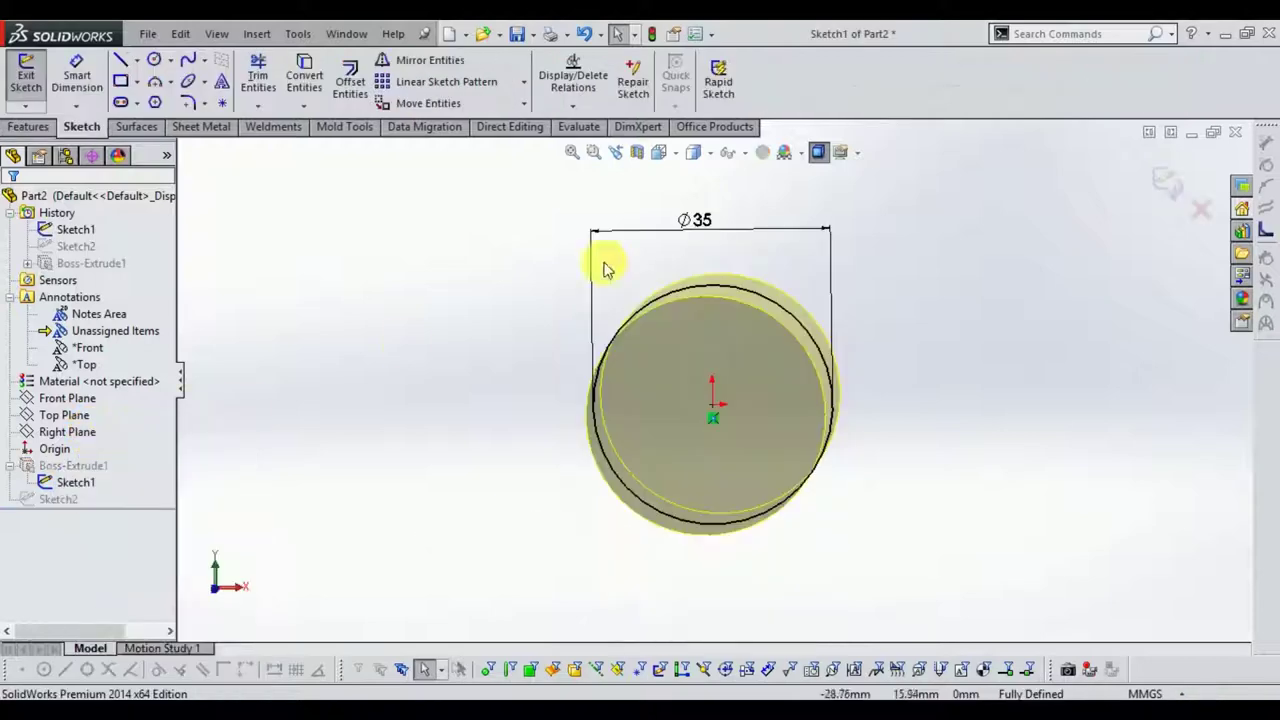
double_click(700, 222)
text(3)
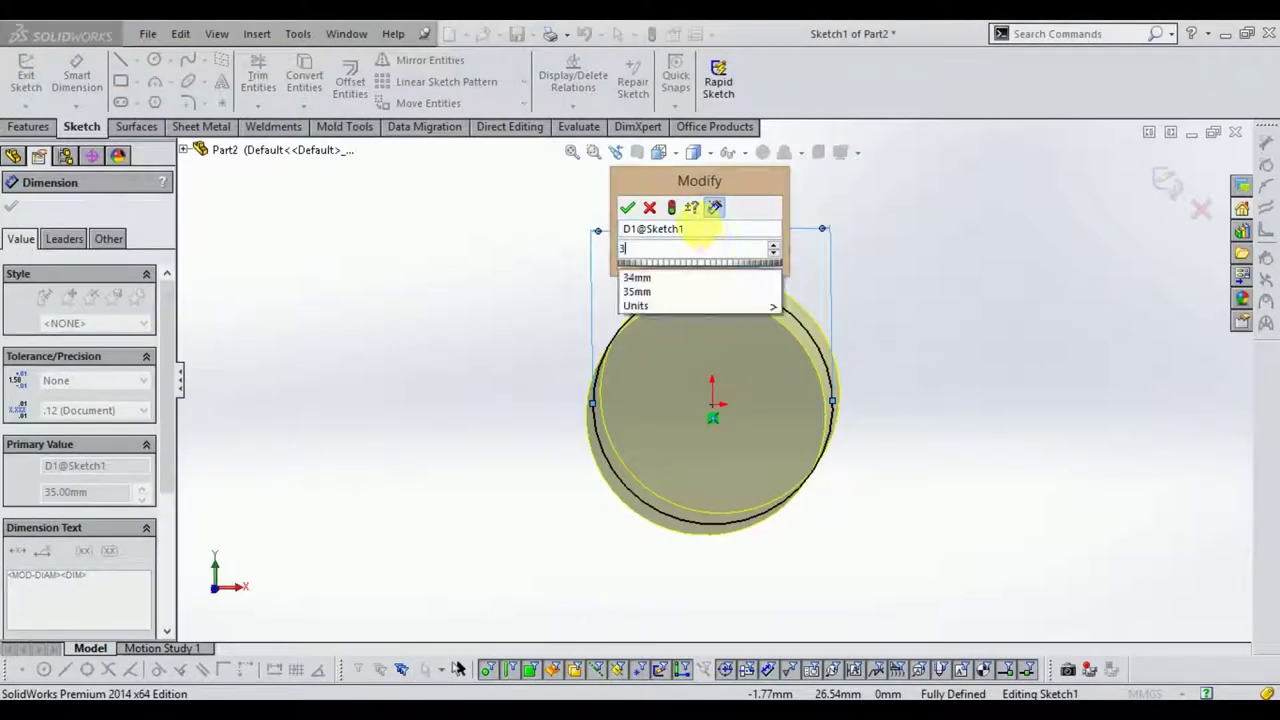
text(7.5)
key(Return)
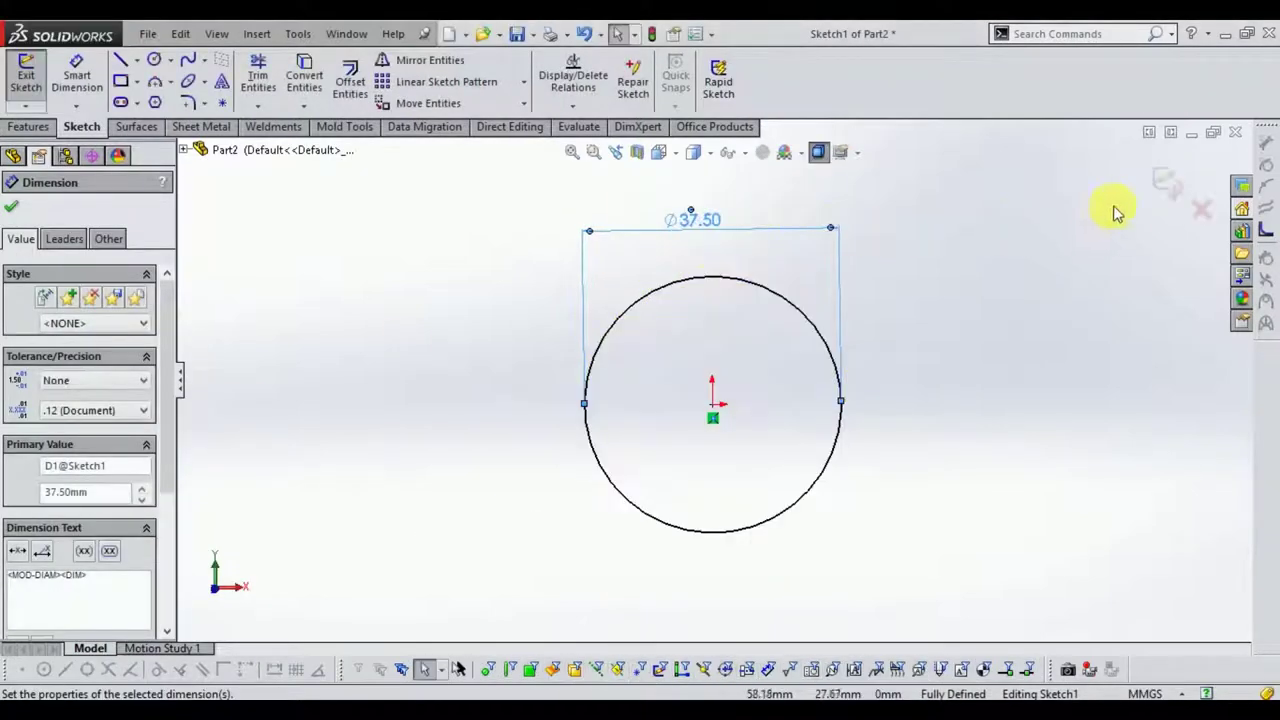
click(1165, 182)
click(1165, 182)
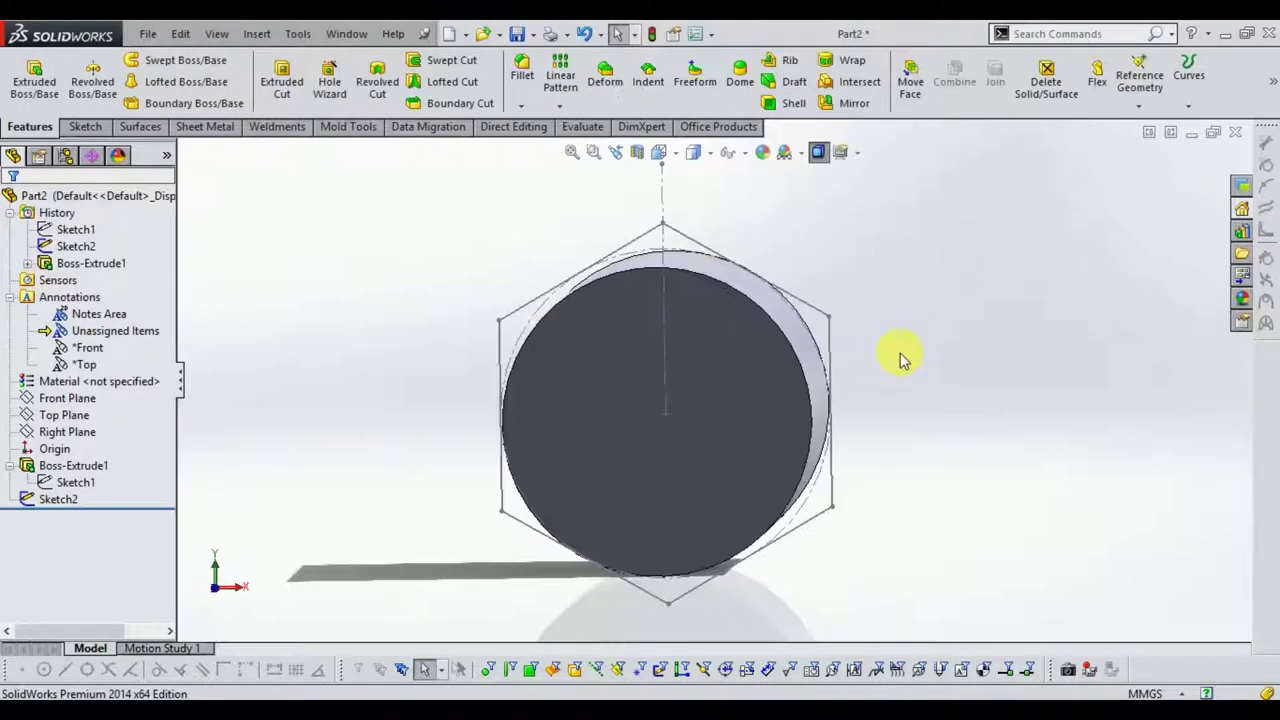
- Set Front view, then orbit and zoom to fit the part in an angled 3D view
click(655, 157)
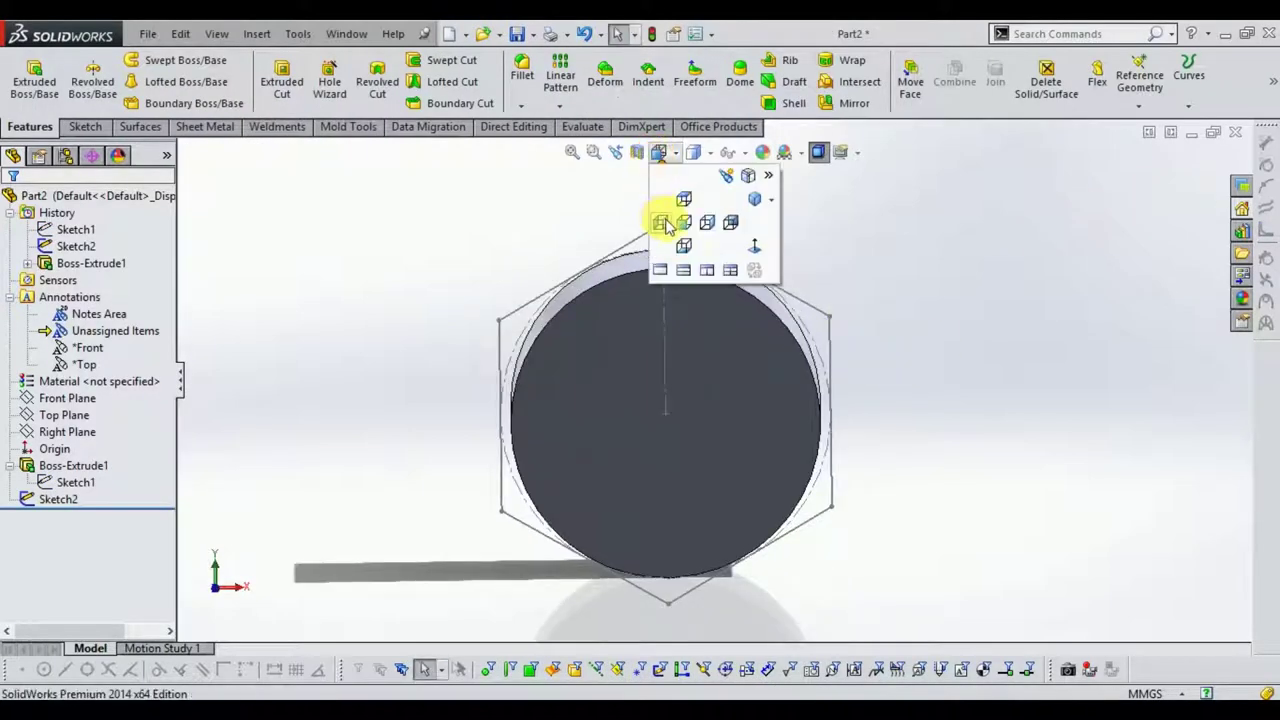
click(668, 220)
key(f)
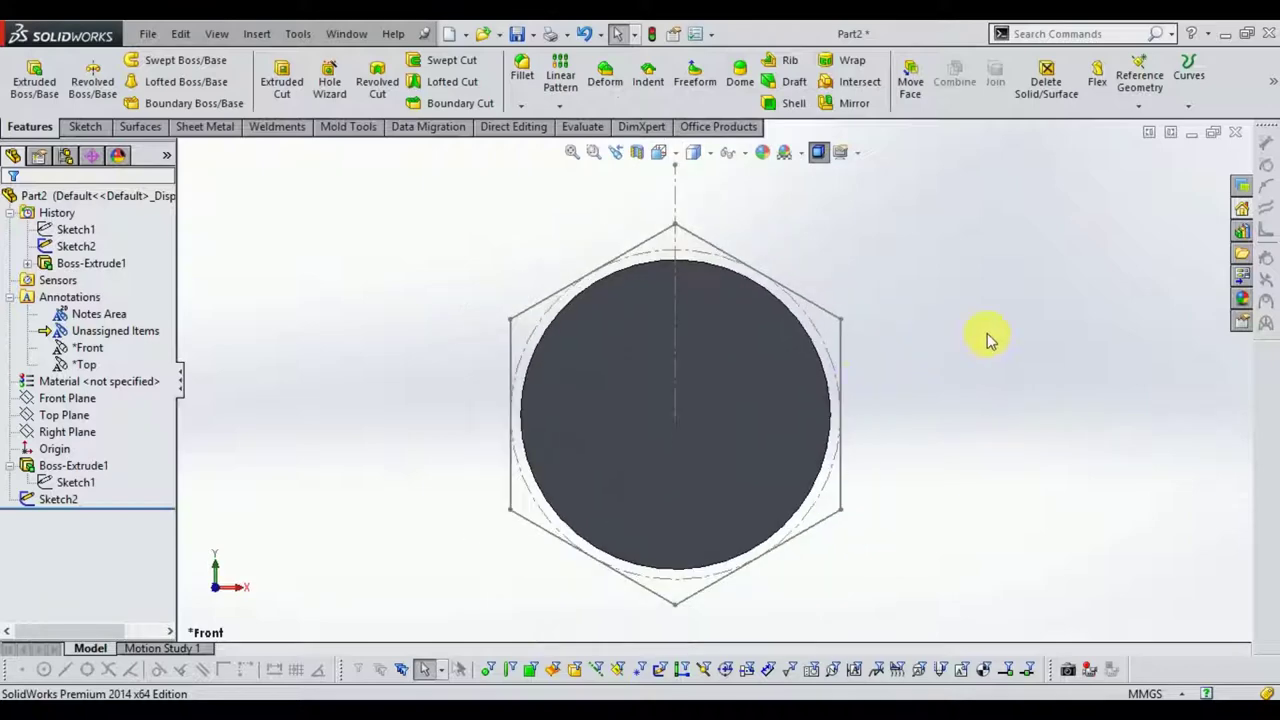
mouse_move(985, 352)
middle_down()
mouse_move(920, 400)
mouse_move(652, 360)
middle_up()
key(f)
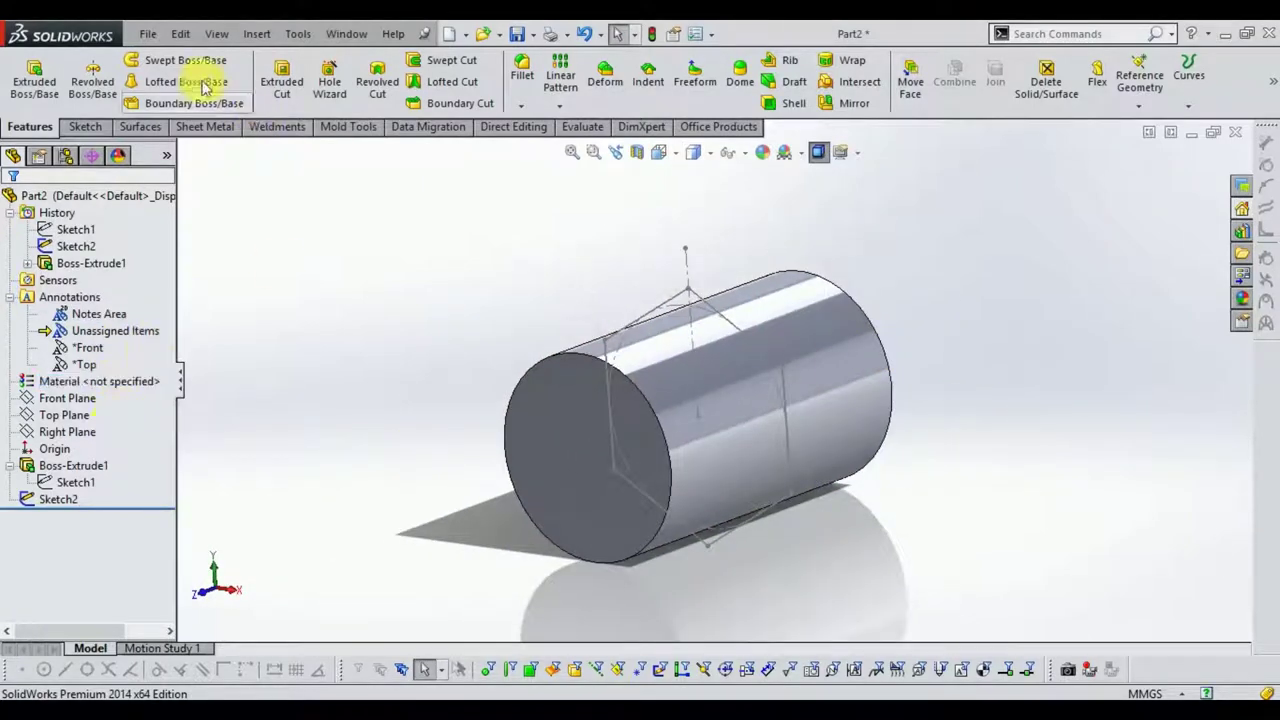
- Extrude the Sketch2 hexagon 10 mm with Mid Plane to form a hex collar
click(34, 76)
click(676, 305)
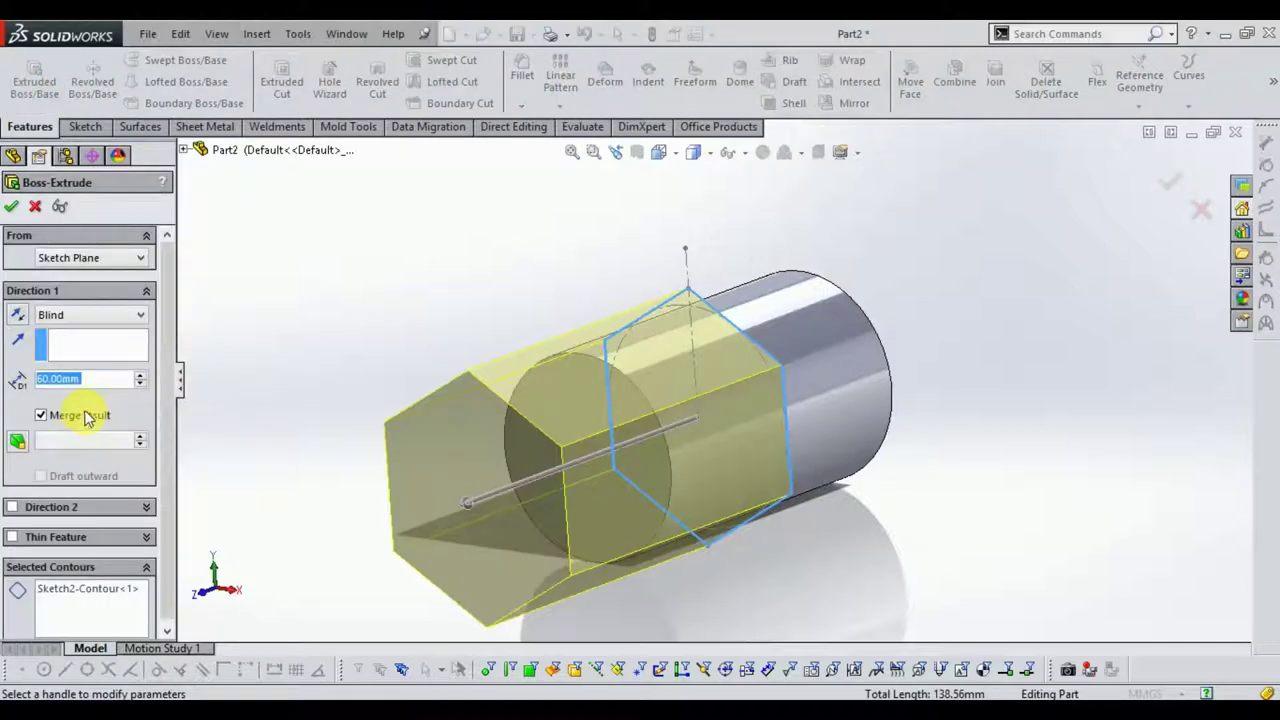
text(10mm)
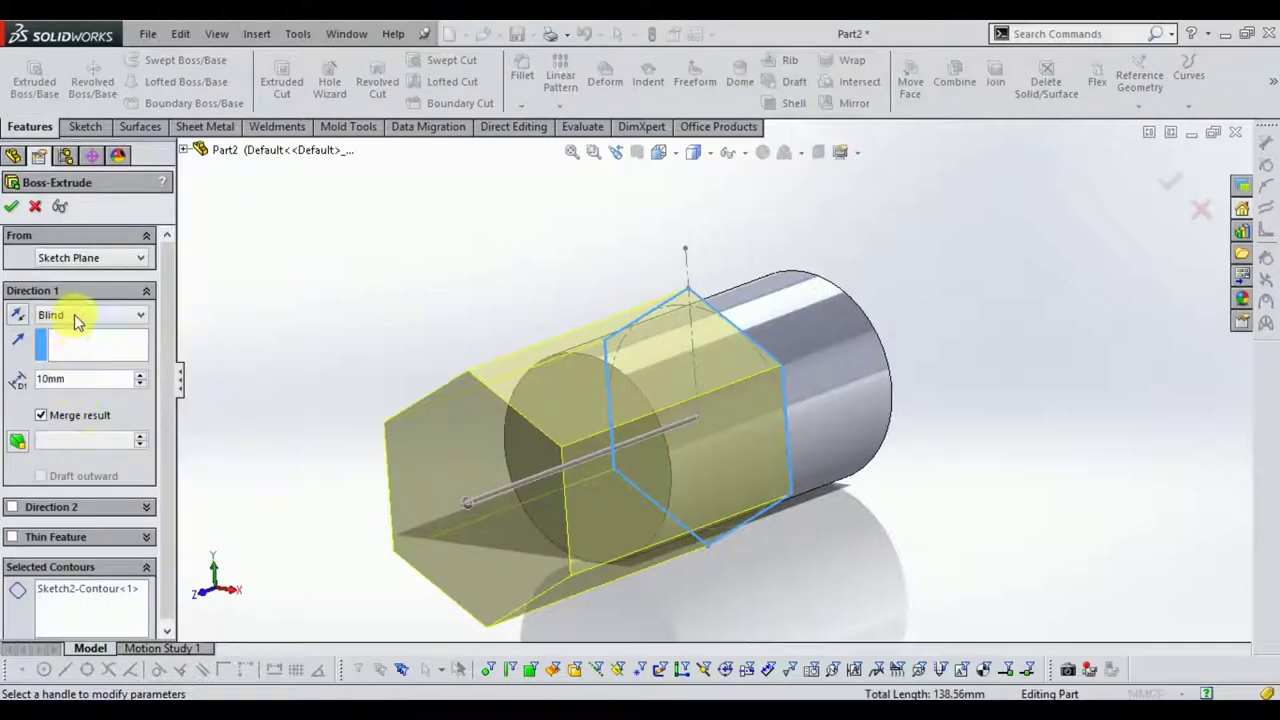
click(74, 314)
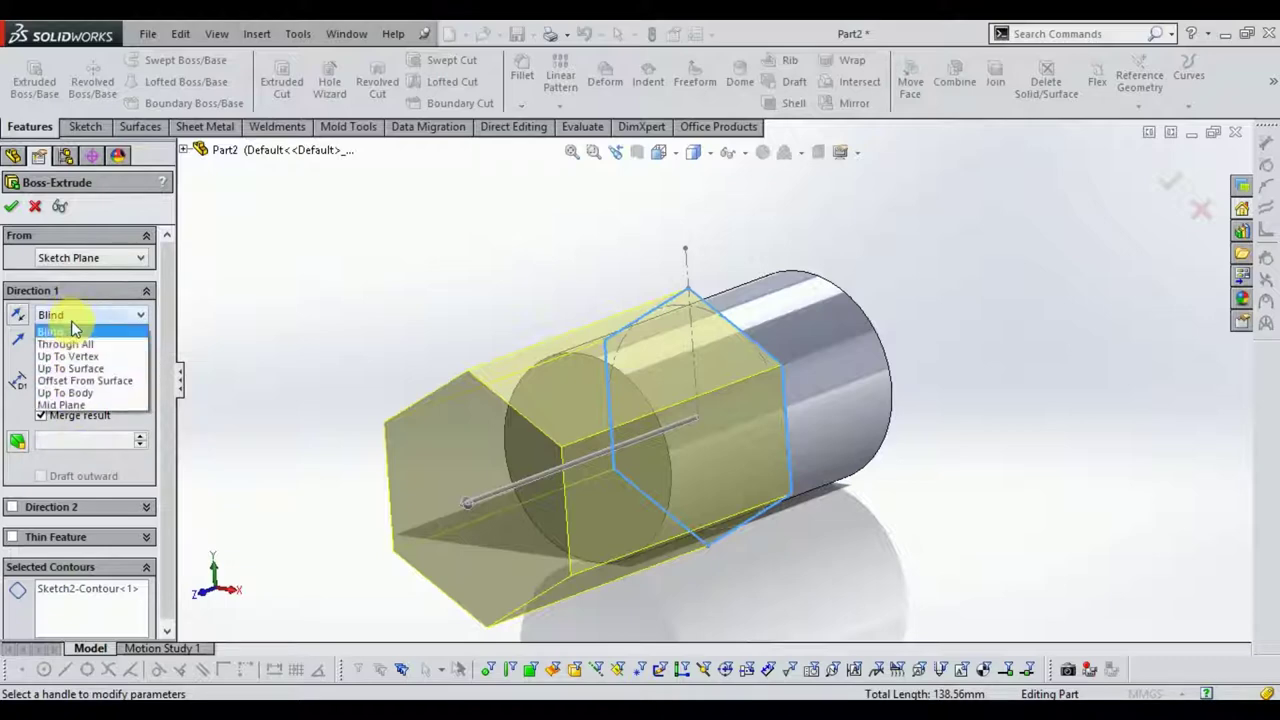
click(66, 406)
scroll(766, 331, down, 2)
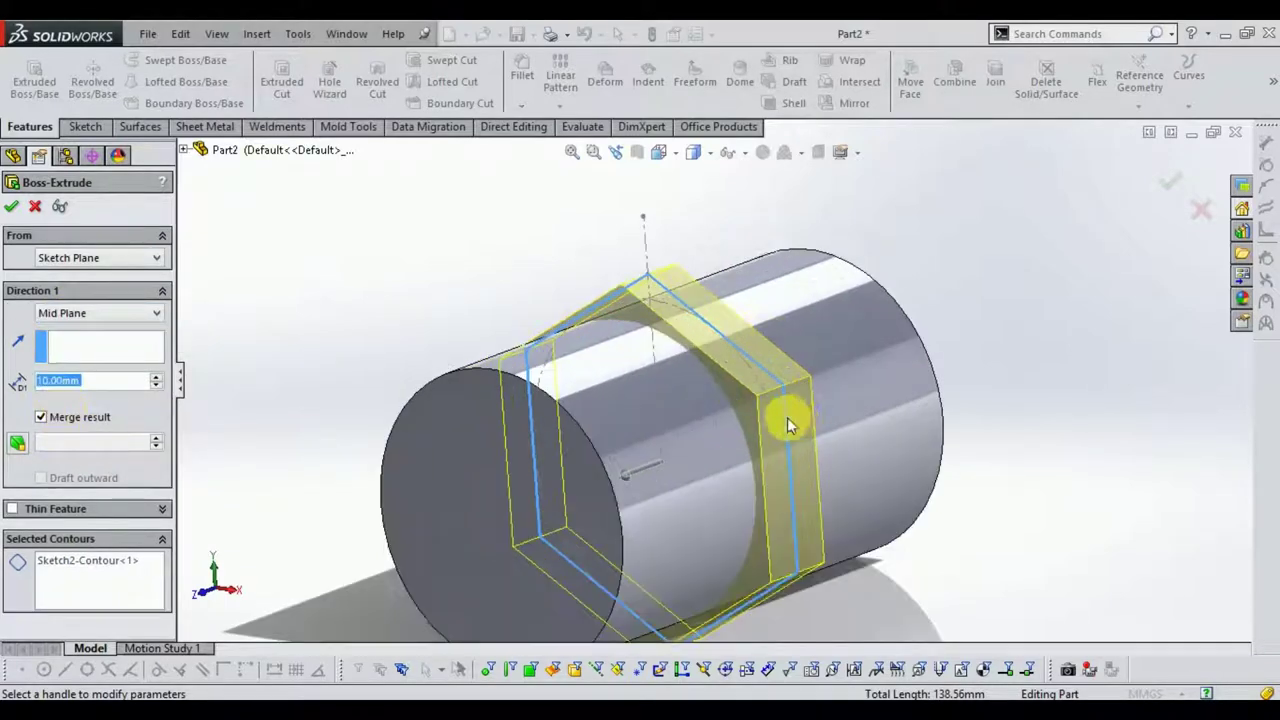
click(1170, 181)
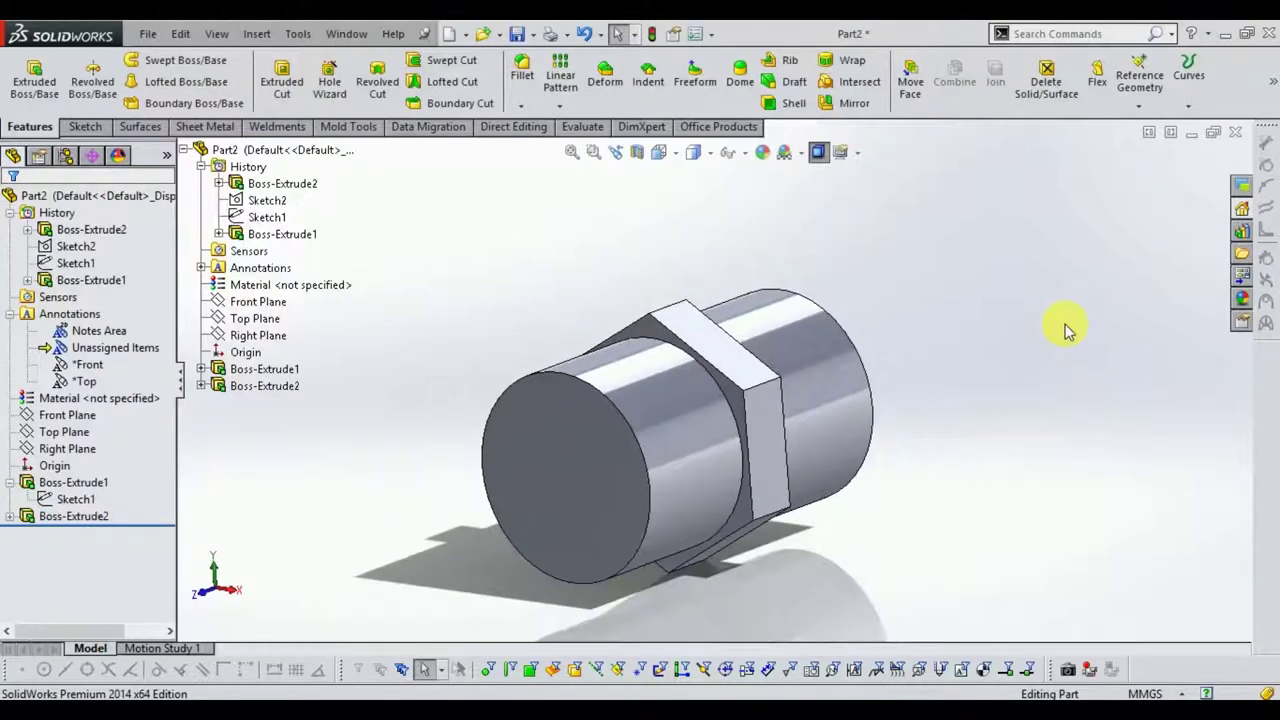
middle_drag(968, 395, 990, 400)
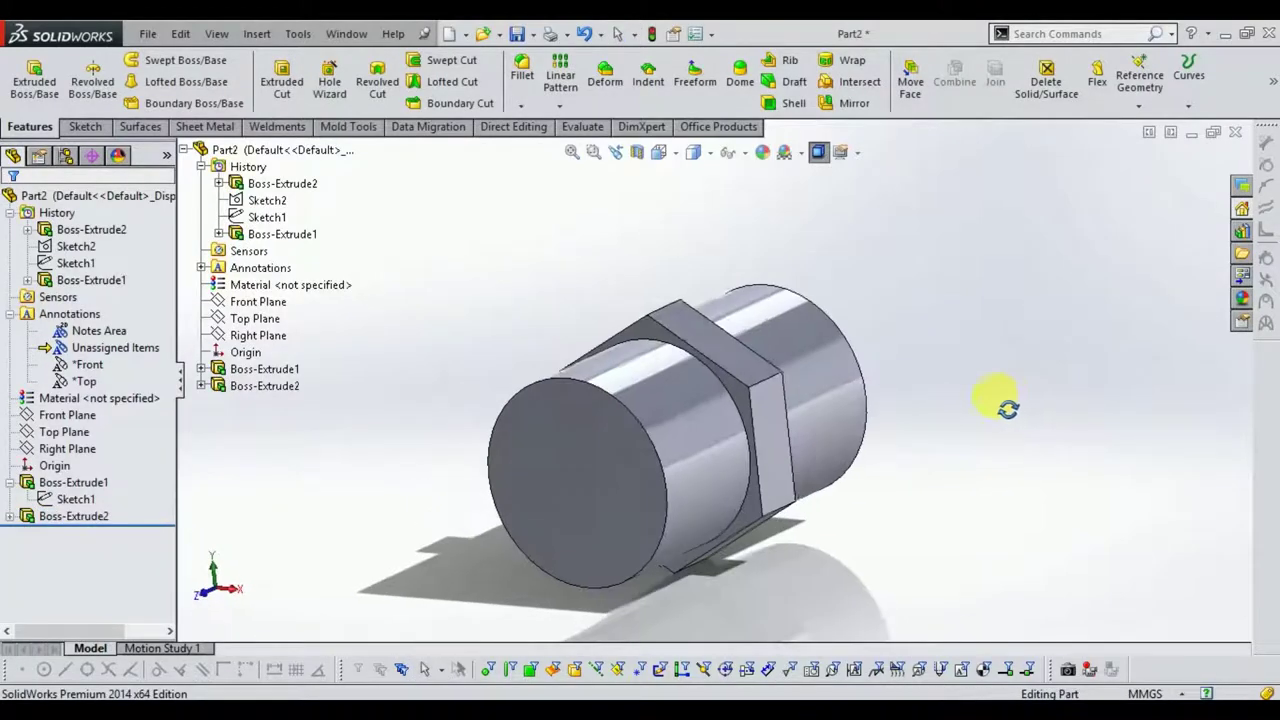
click(72, 124)
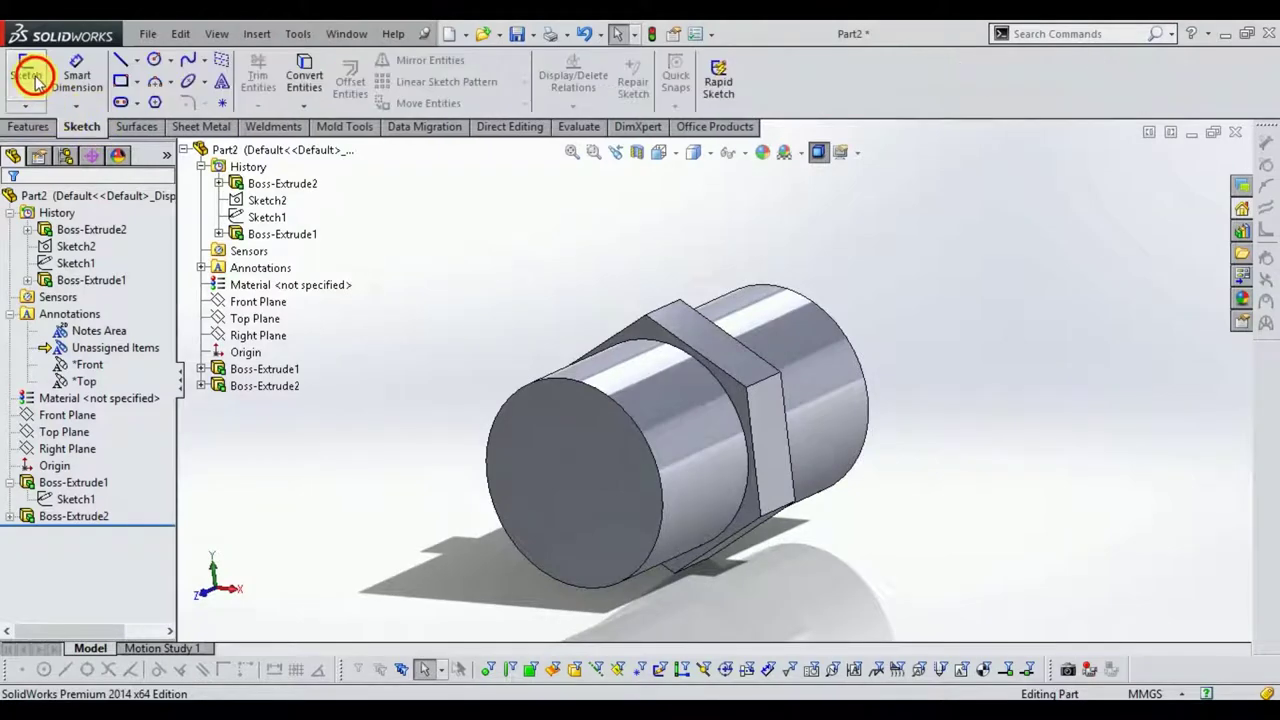
- Sketch a circle centred on the origin on the cylinder's end face
click(37, 82)
click(515, 430)
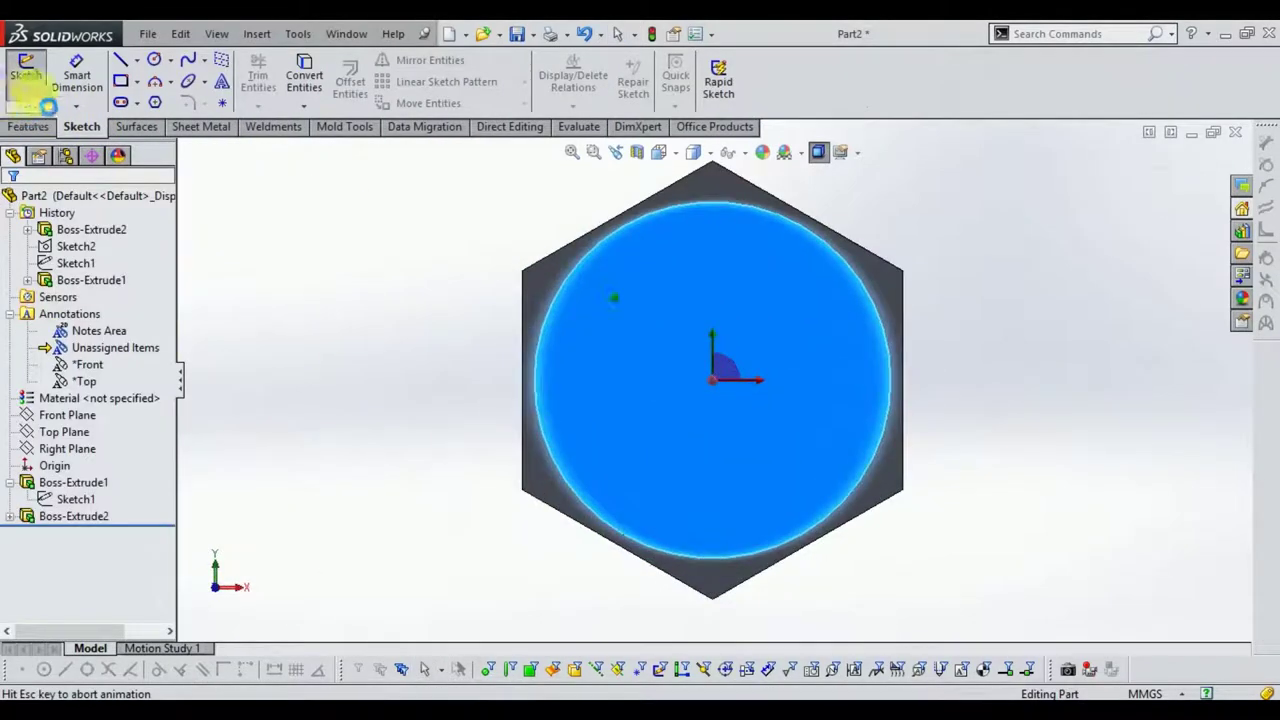
click(154, 60)
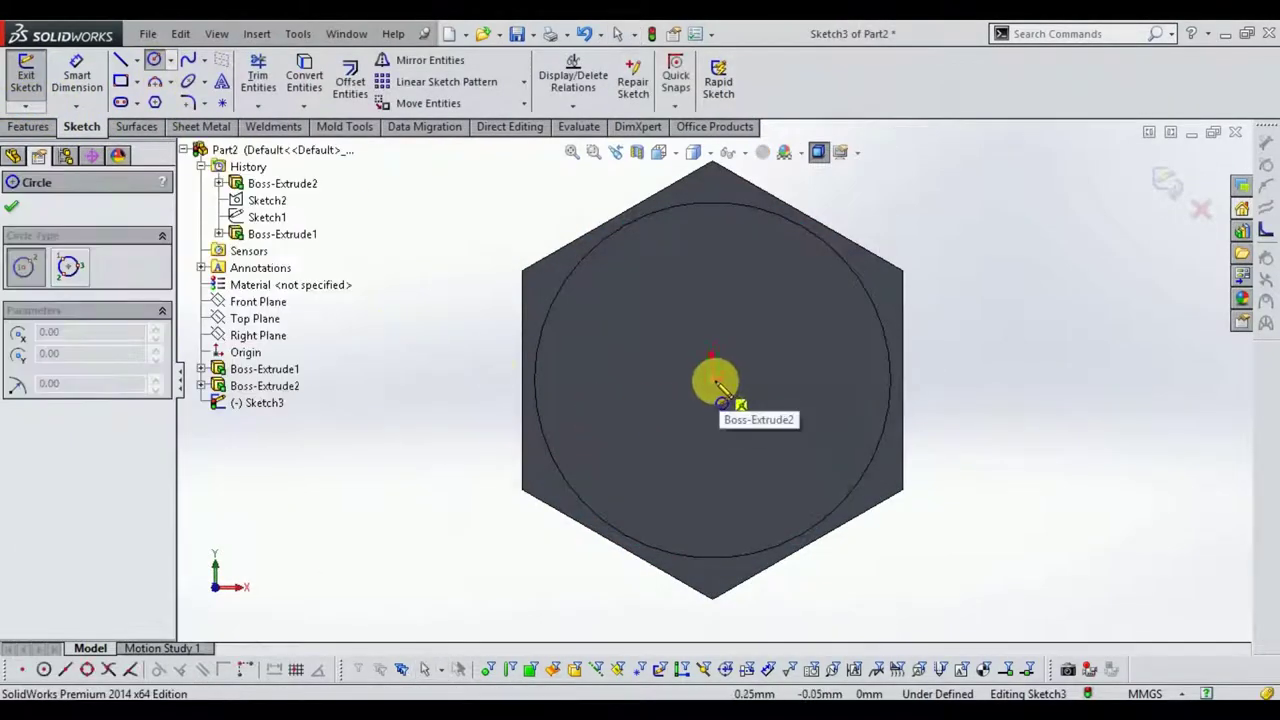
click(712, 380)
click(770, 466)
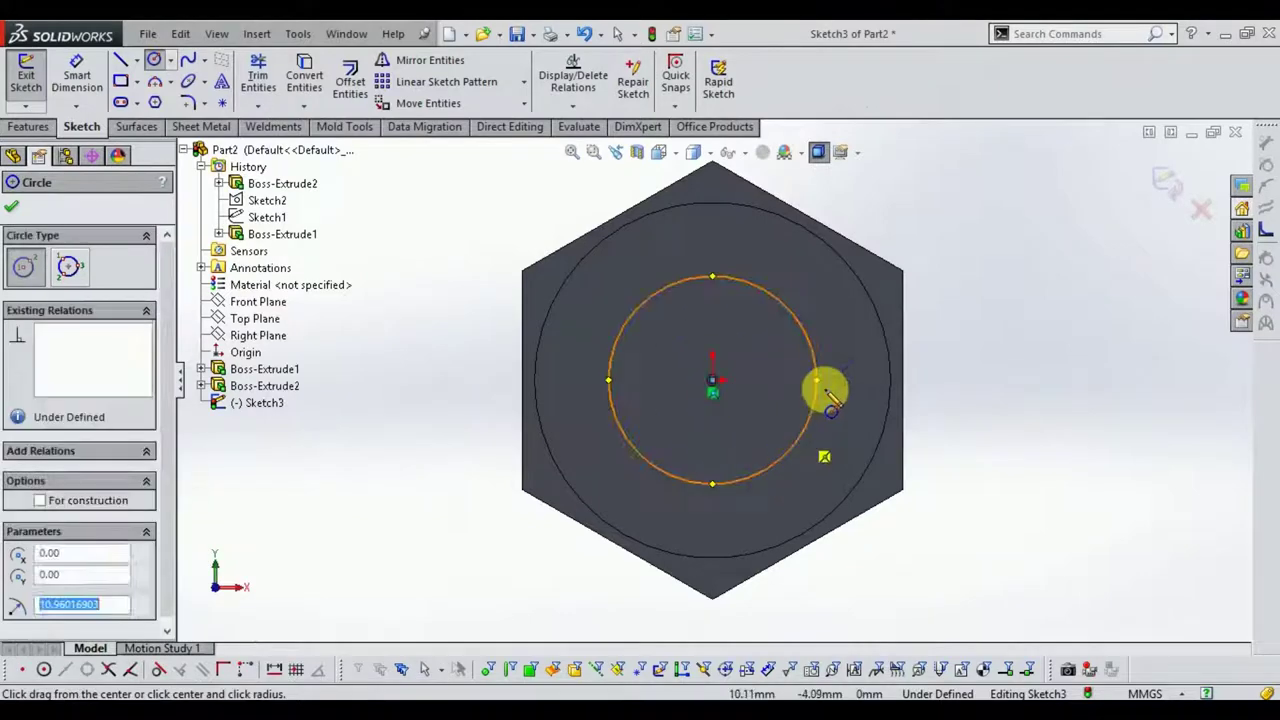
- Dimension the end-face circle to 24 mm diameter, exit the sketch, and orbit to a 3D view
click(88, 97)
click(772, 298)
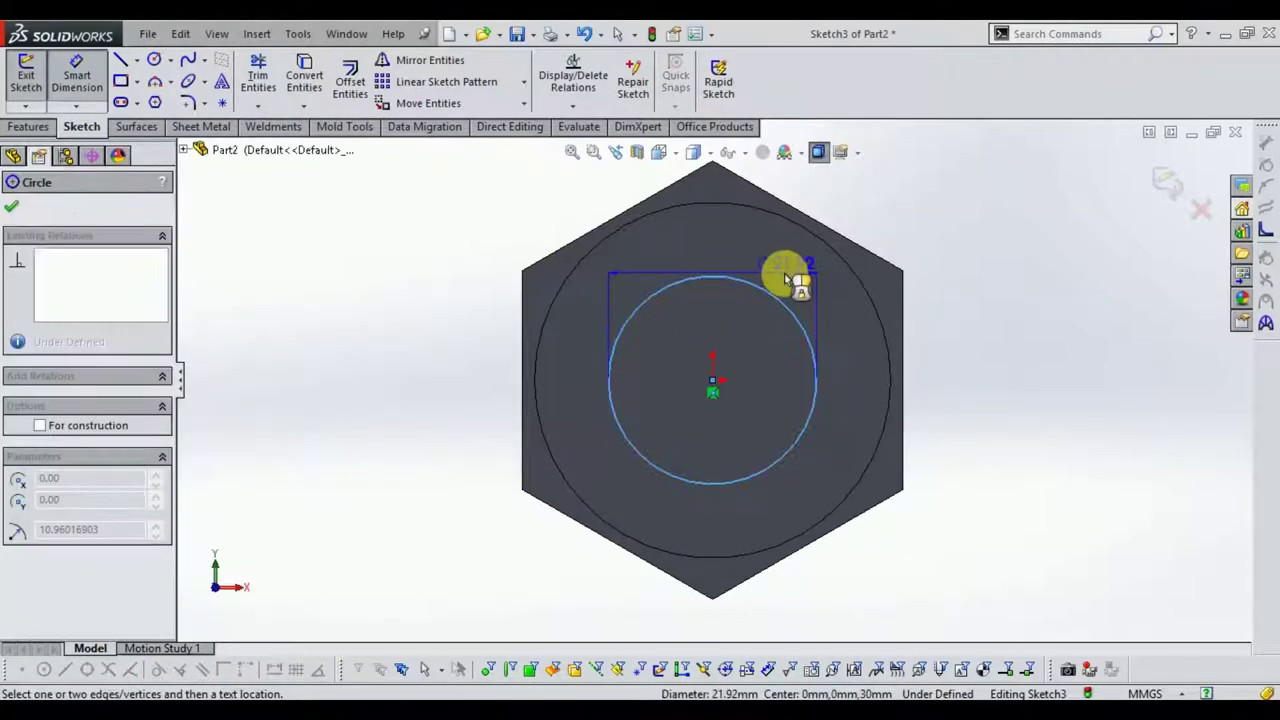
click(788, 258)
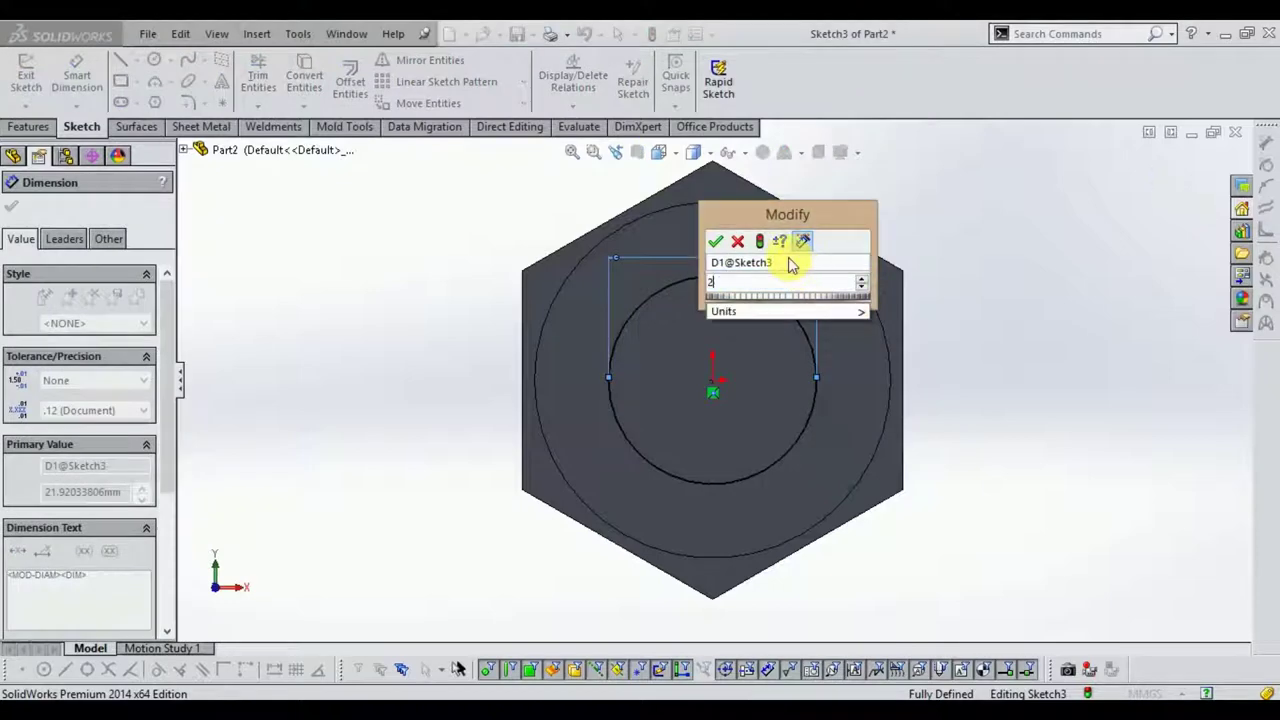
text(24.)
key(Return)
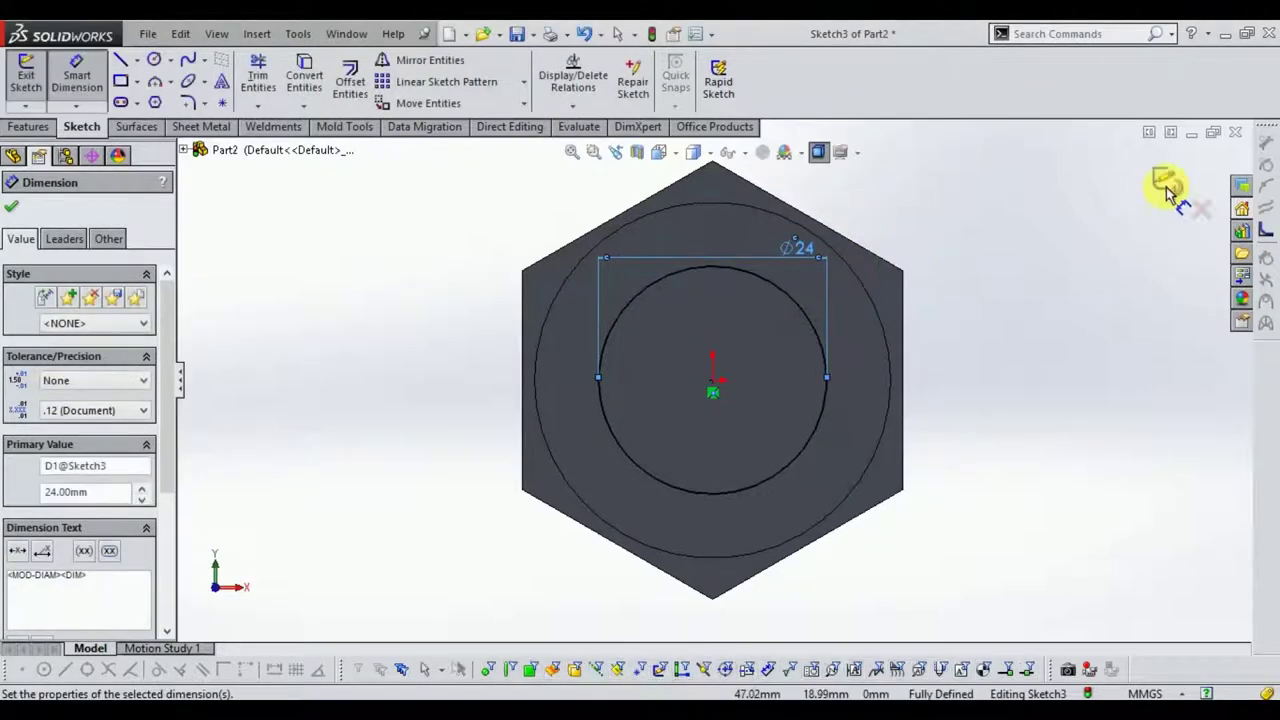
click(1165, 185)
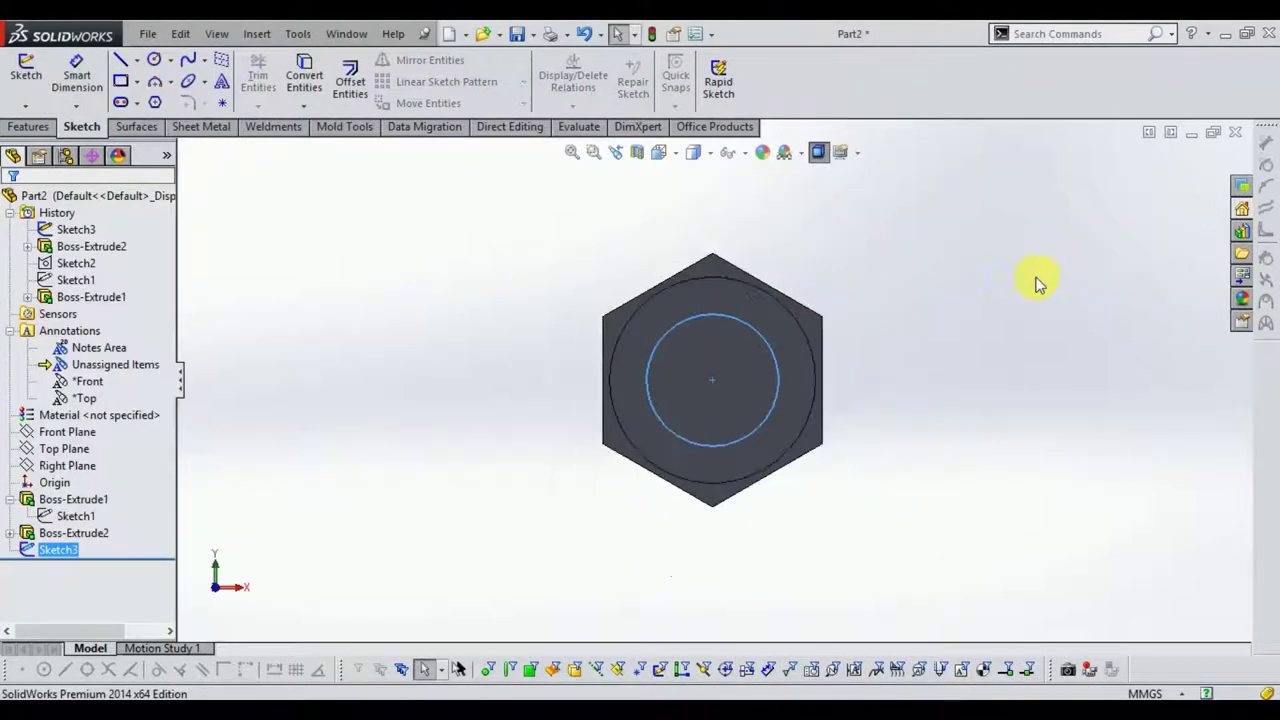
middle_drag(973, 325, 908, 386)
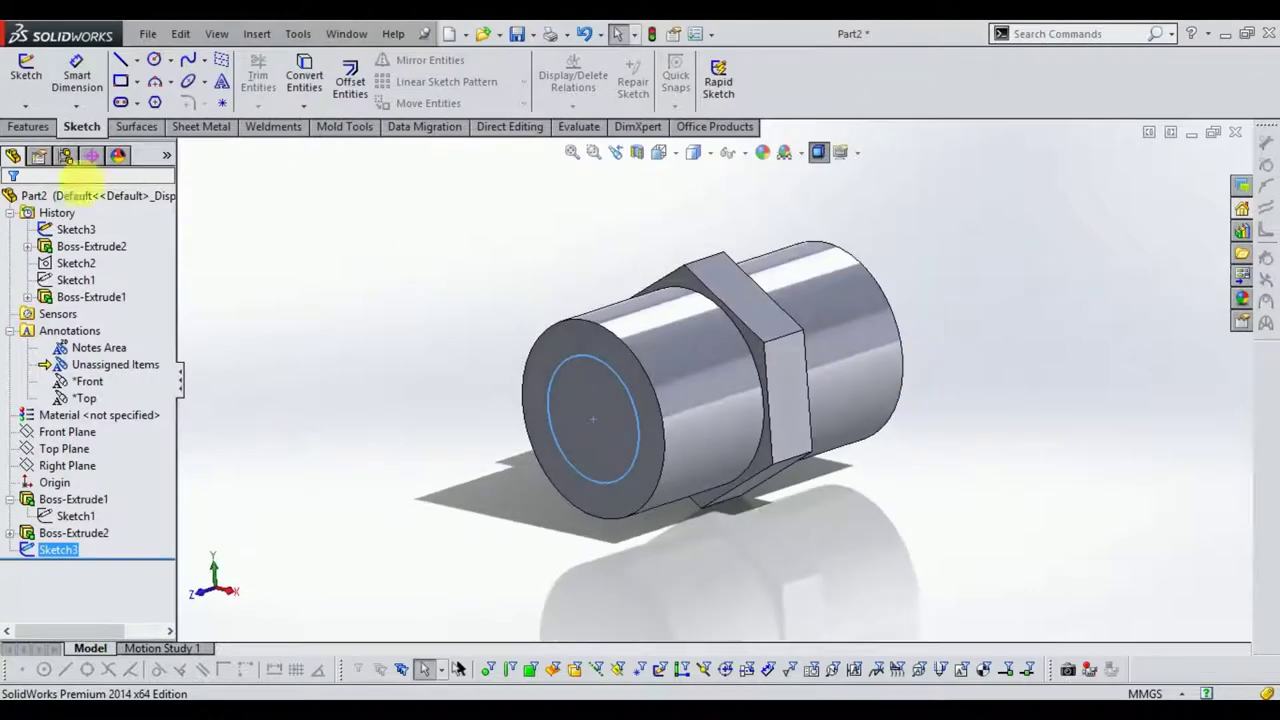
click(28, 126)
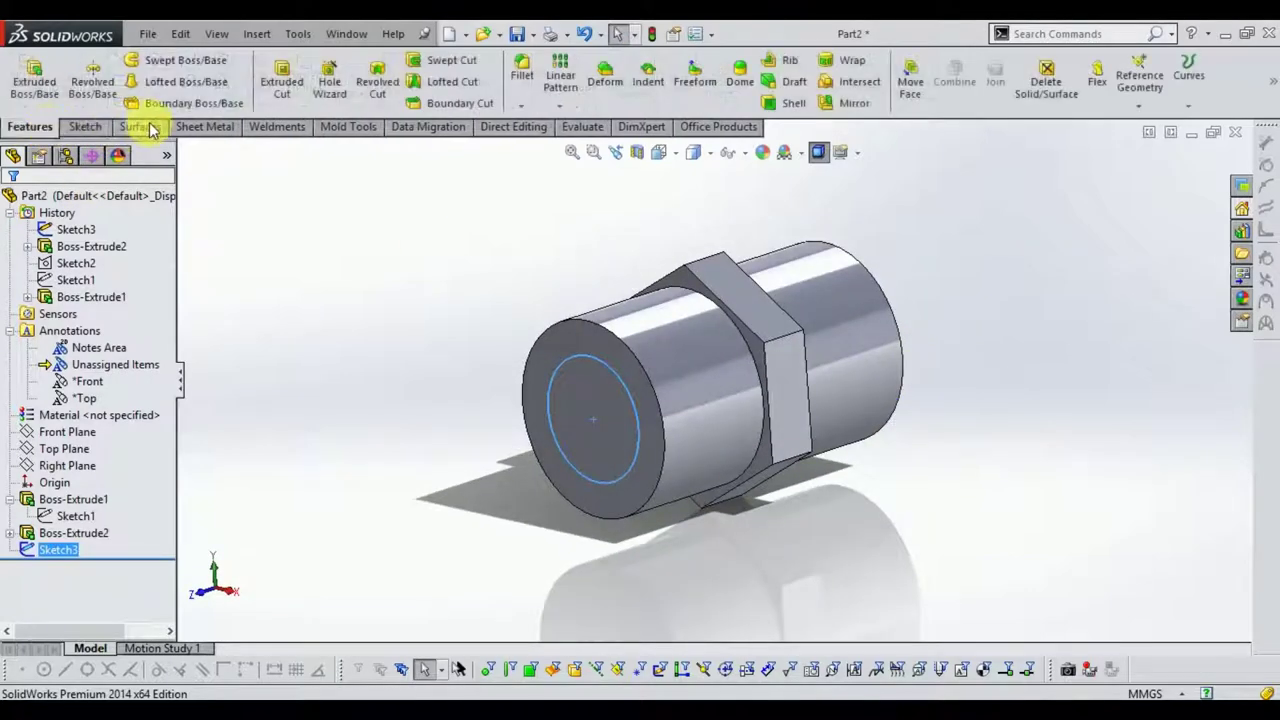
- Cut-extrude the Ø24 circle 60 mm deep (Blind) to bore the hole
click(287, 82)
double_click(600, 84)
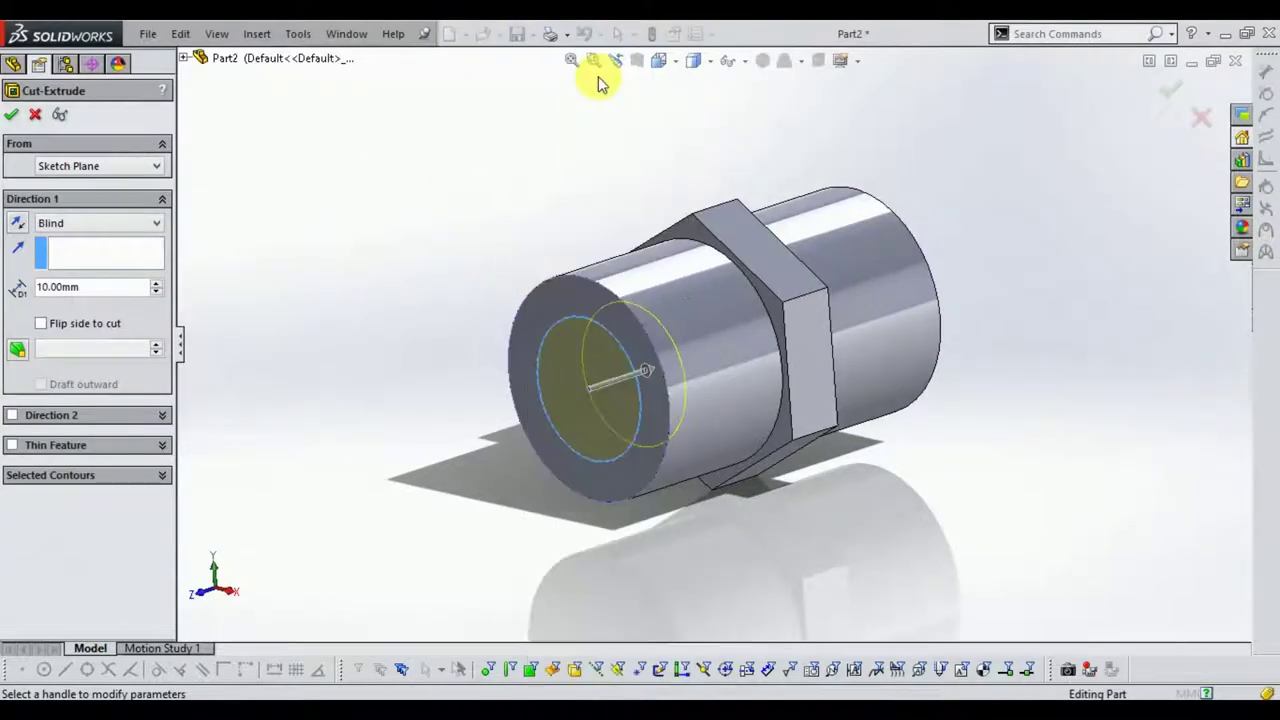
drag(648, 410, 925, 340)
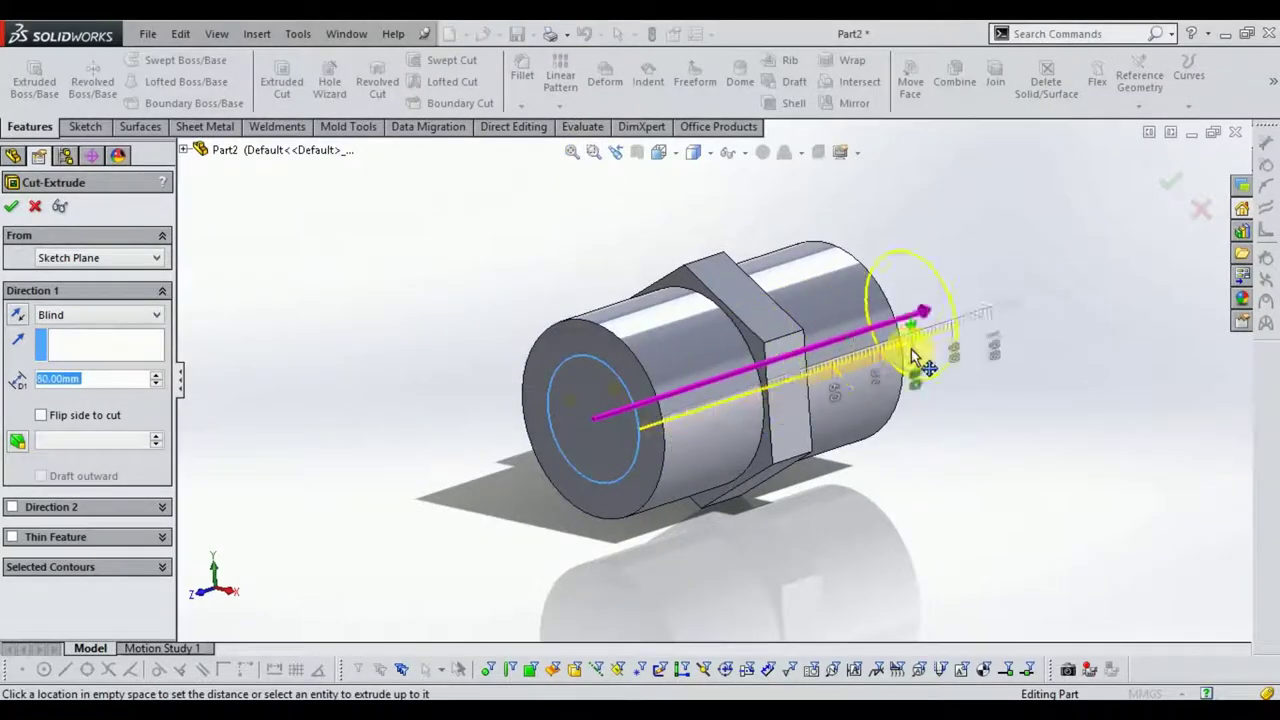
text(6)
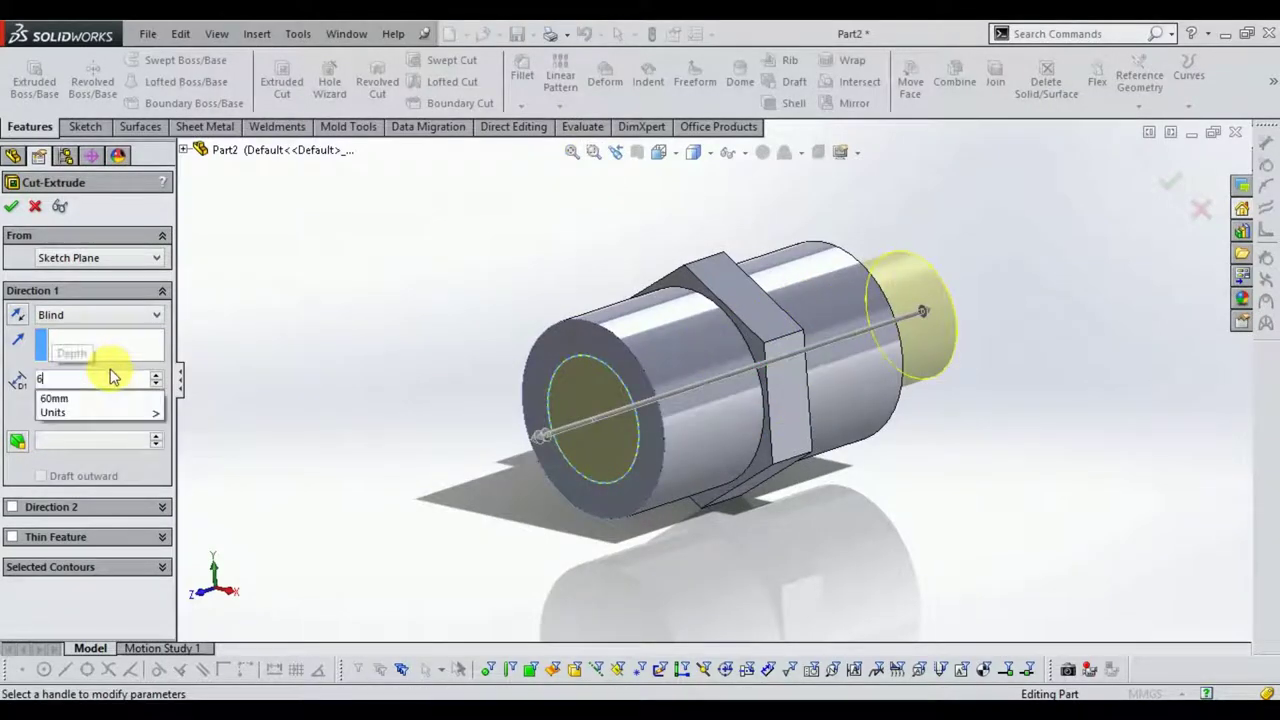
key(Return)
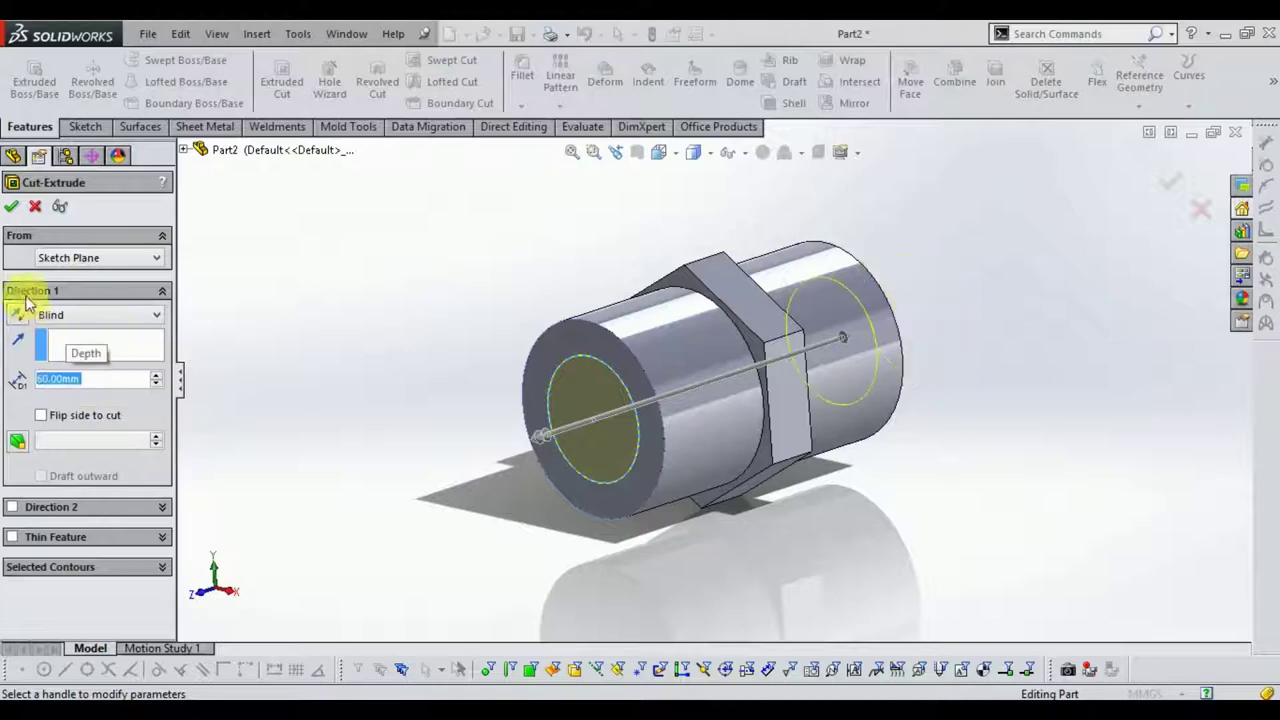
key(Return)
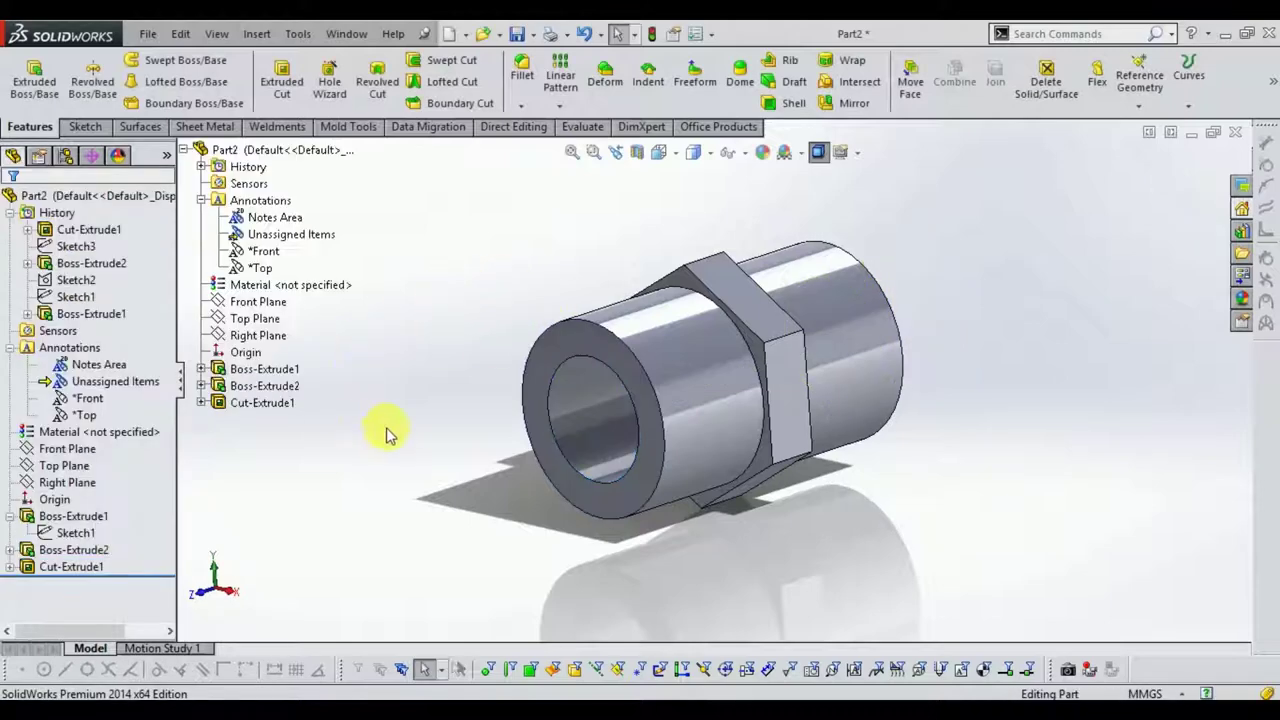
click(80, 127)
- Sketch a circle centred on the origin on the bored end face
click(26, 72)
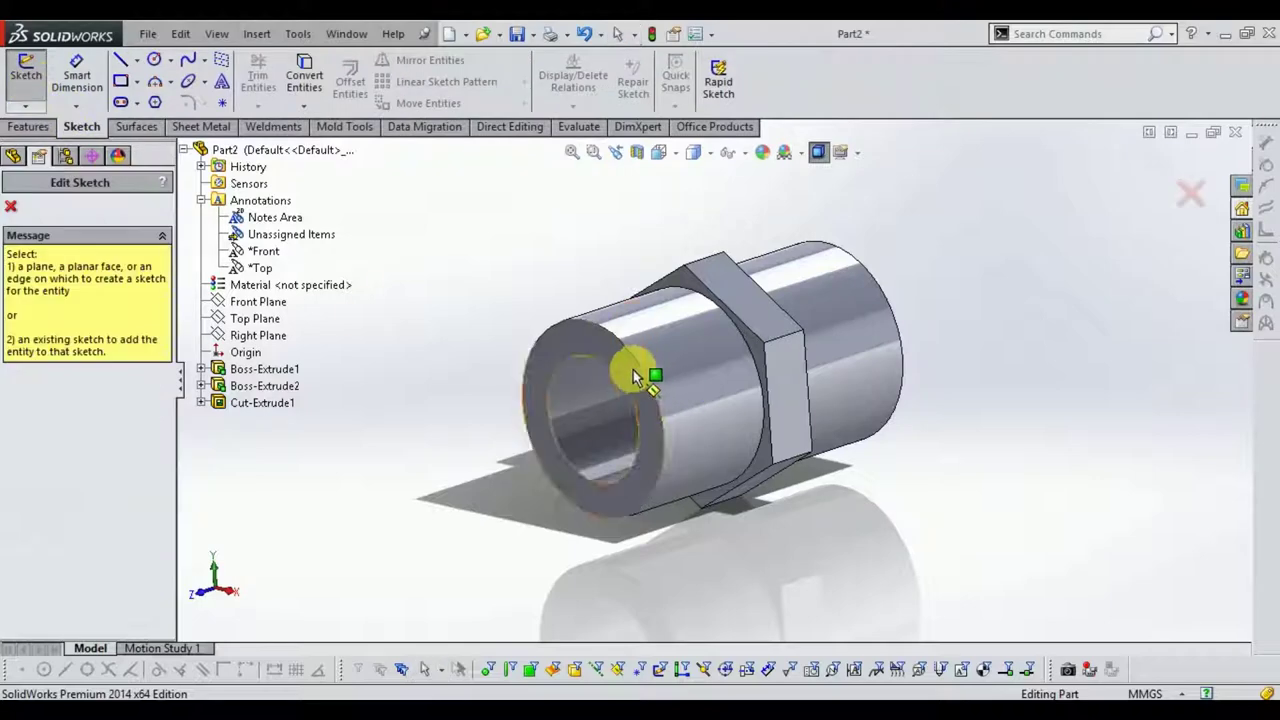
click(634, 377)
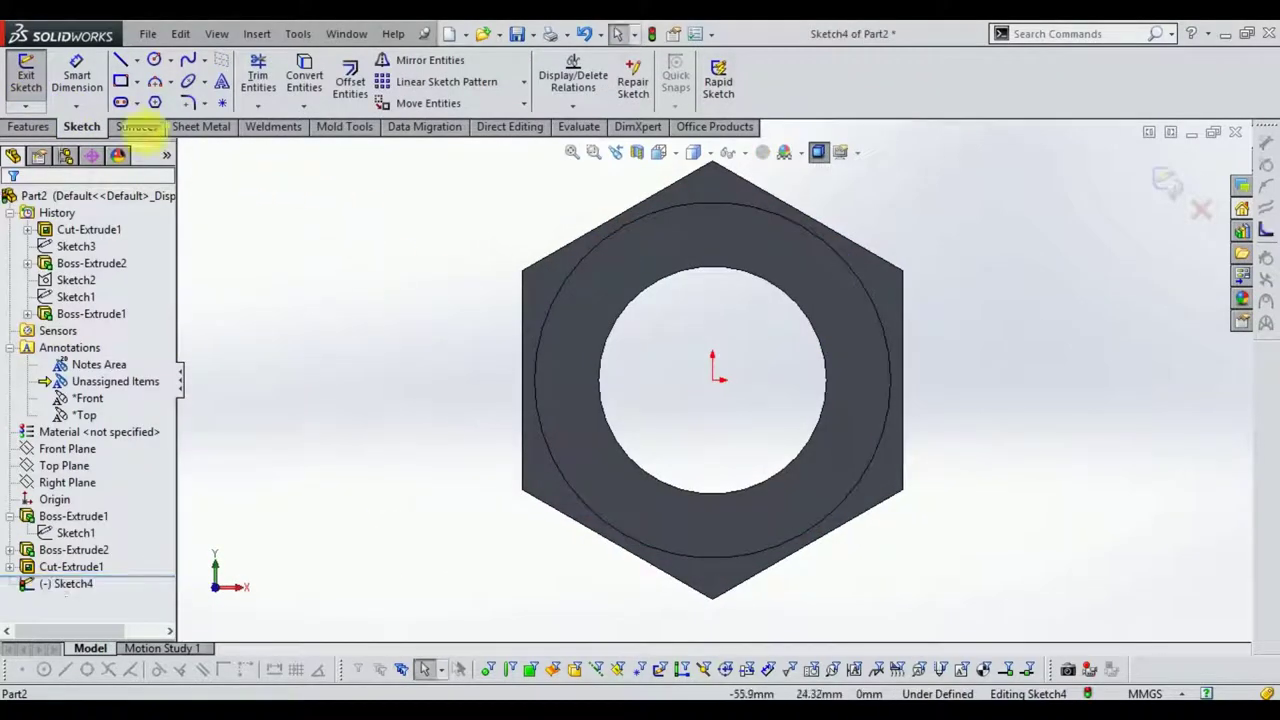
click(155, 62)
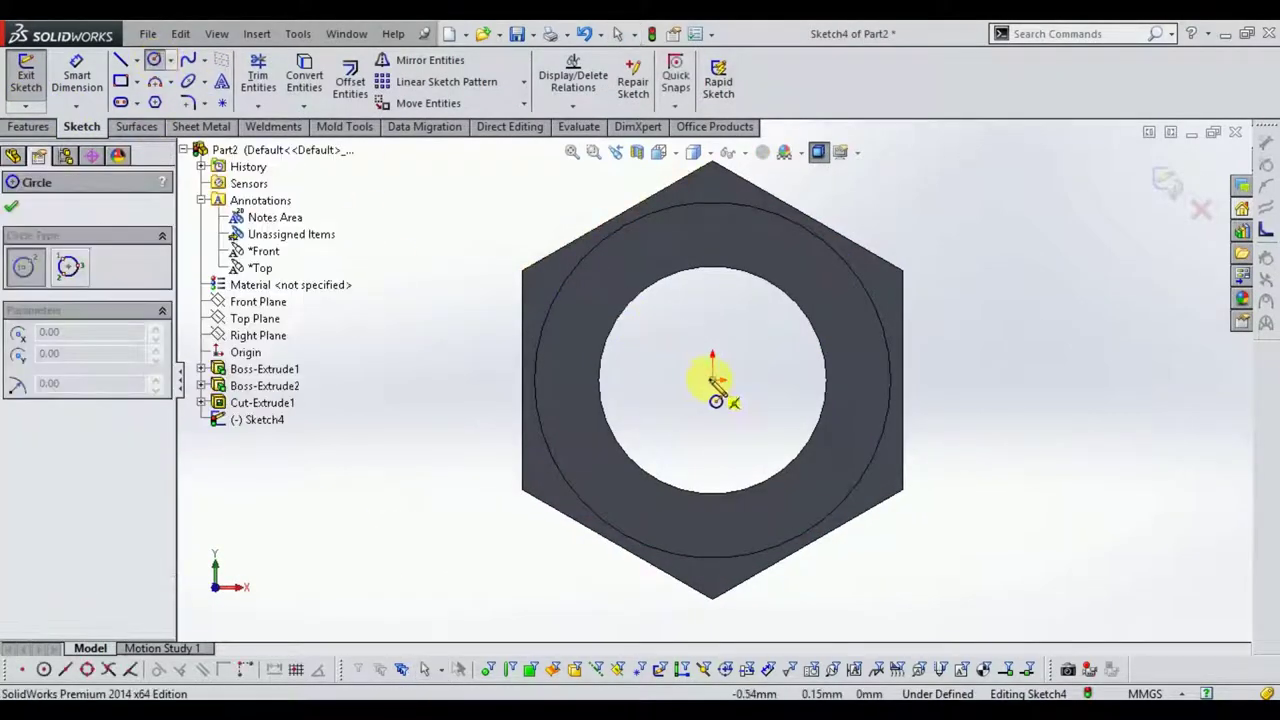
click(712, 381)
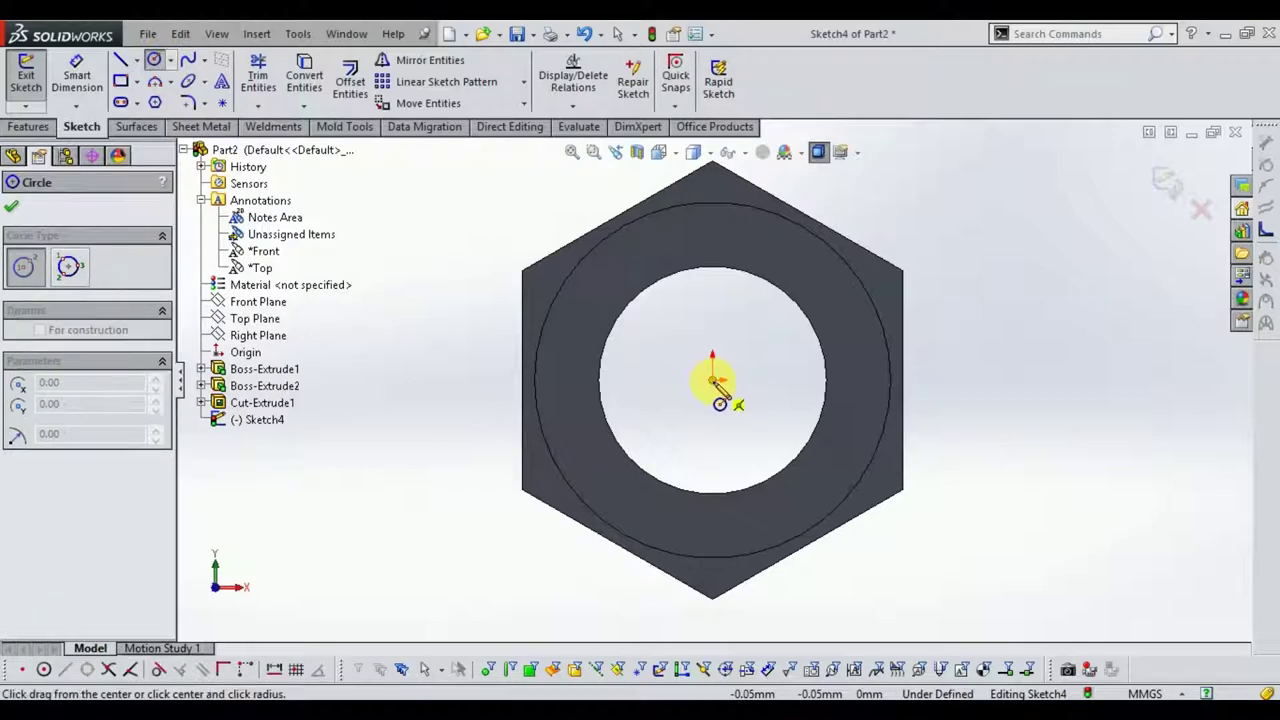
click(798, 500)
key(Escape)
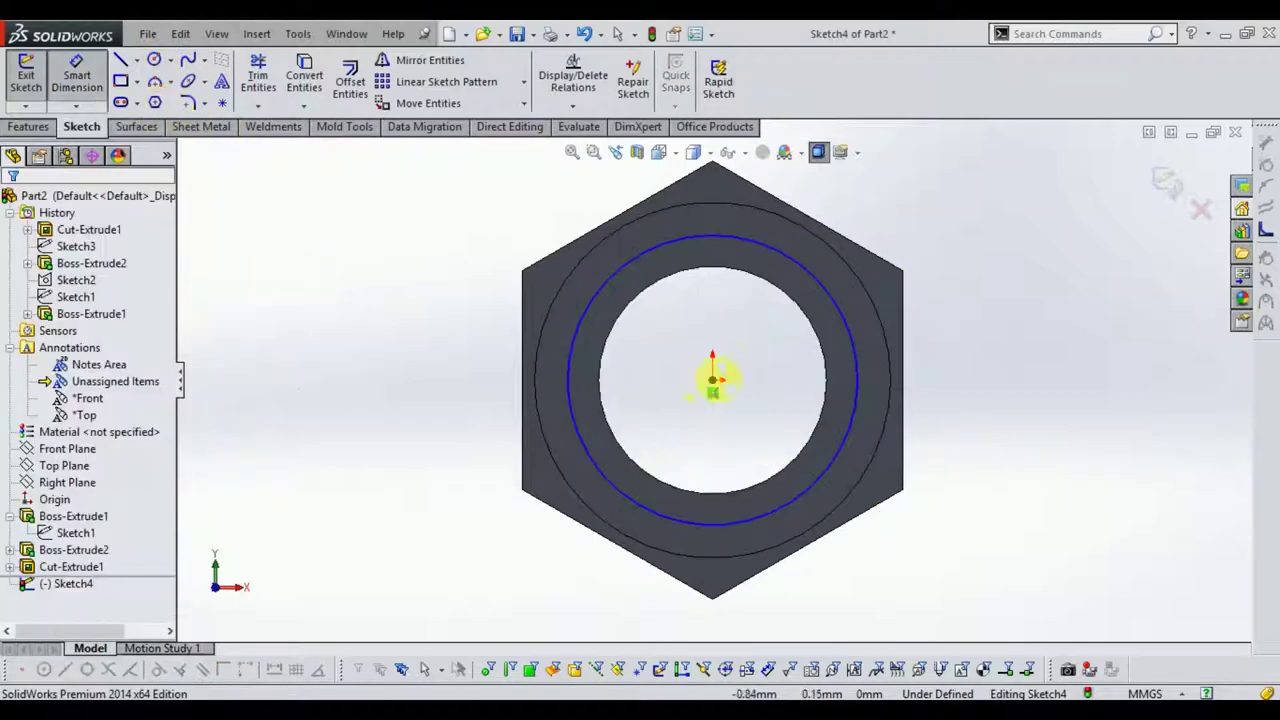
- Dimension the new circle to 35 mm diameter and exit the sketch
click(851, 414)
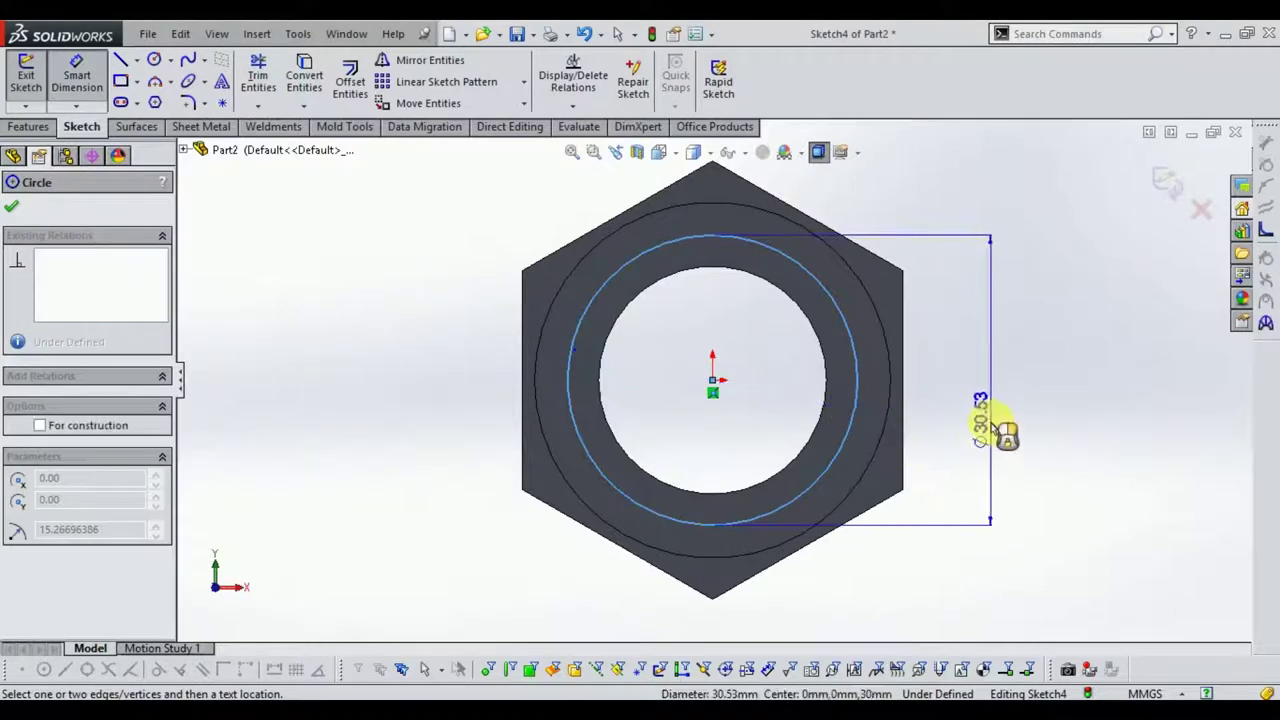
click(990, 428)
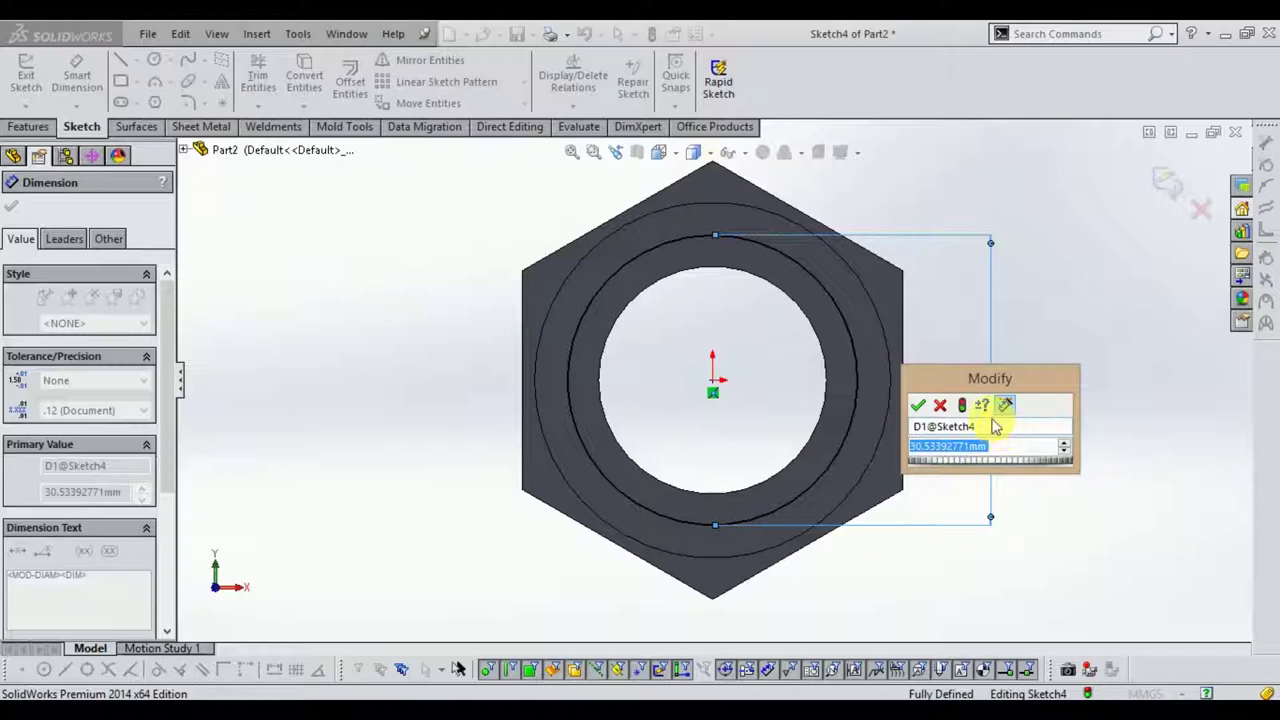
text(35.)
click(993, 425)
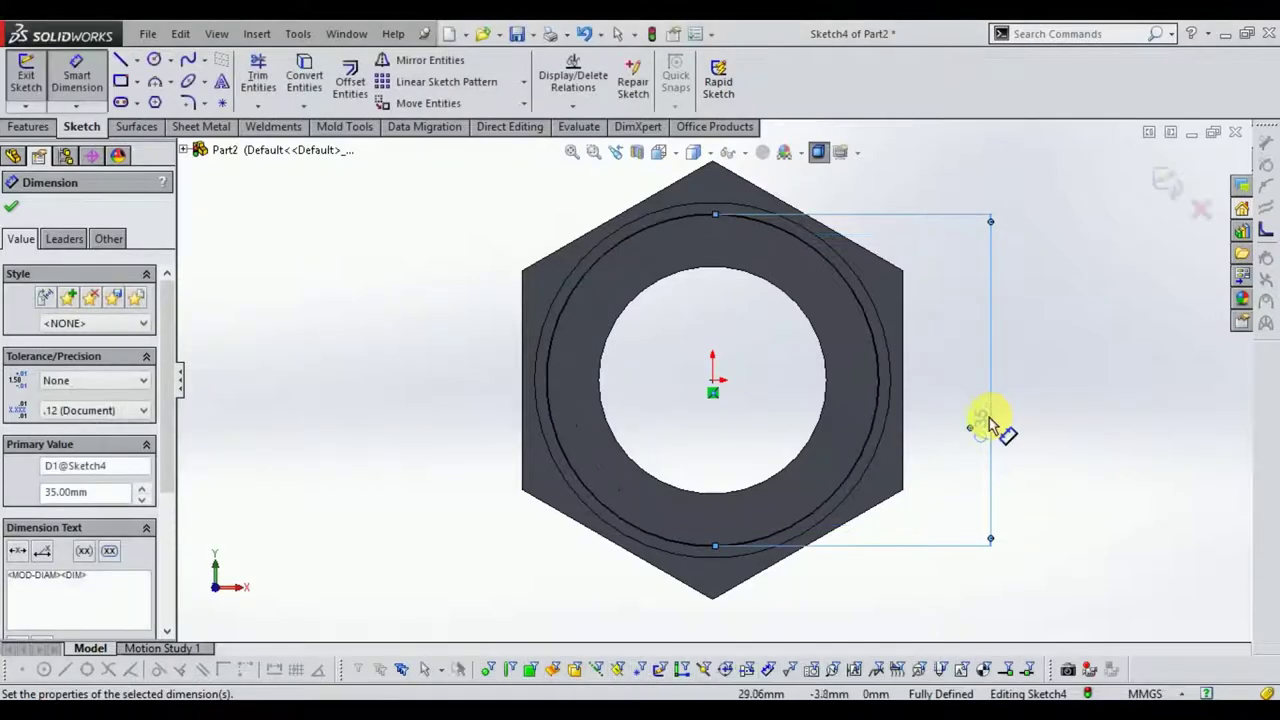
scroll(886, 343, down, 2)
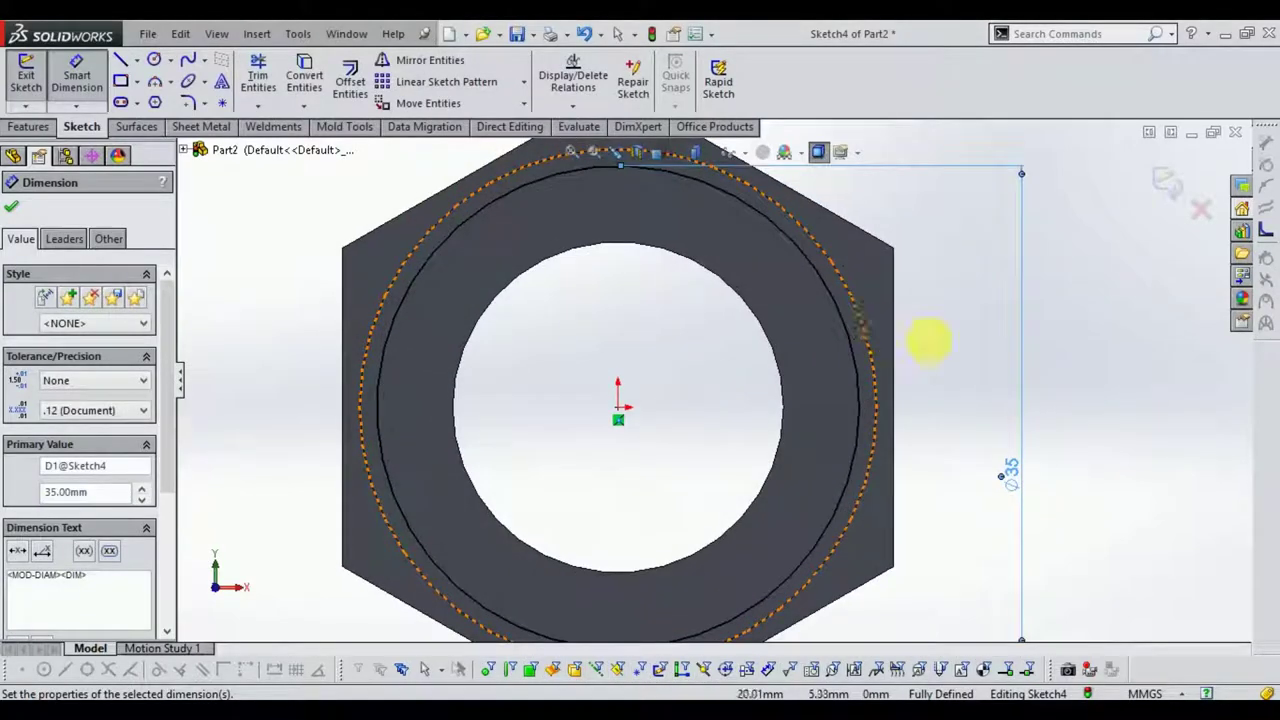
click(1172, 188)
scroll(1151, 309, up, 3)
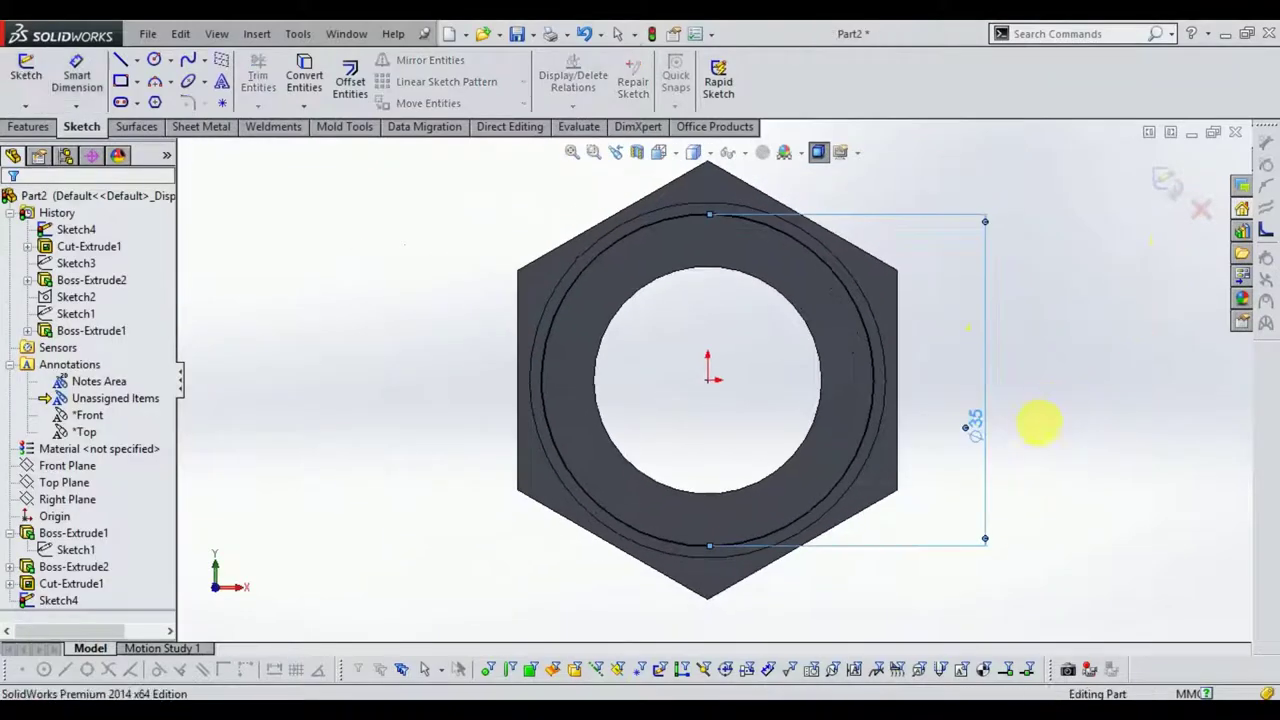
click(37, 128)
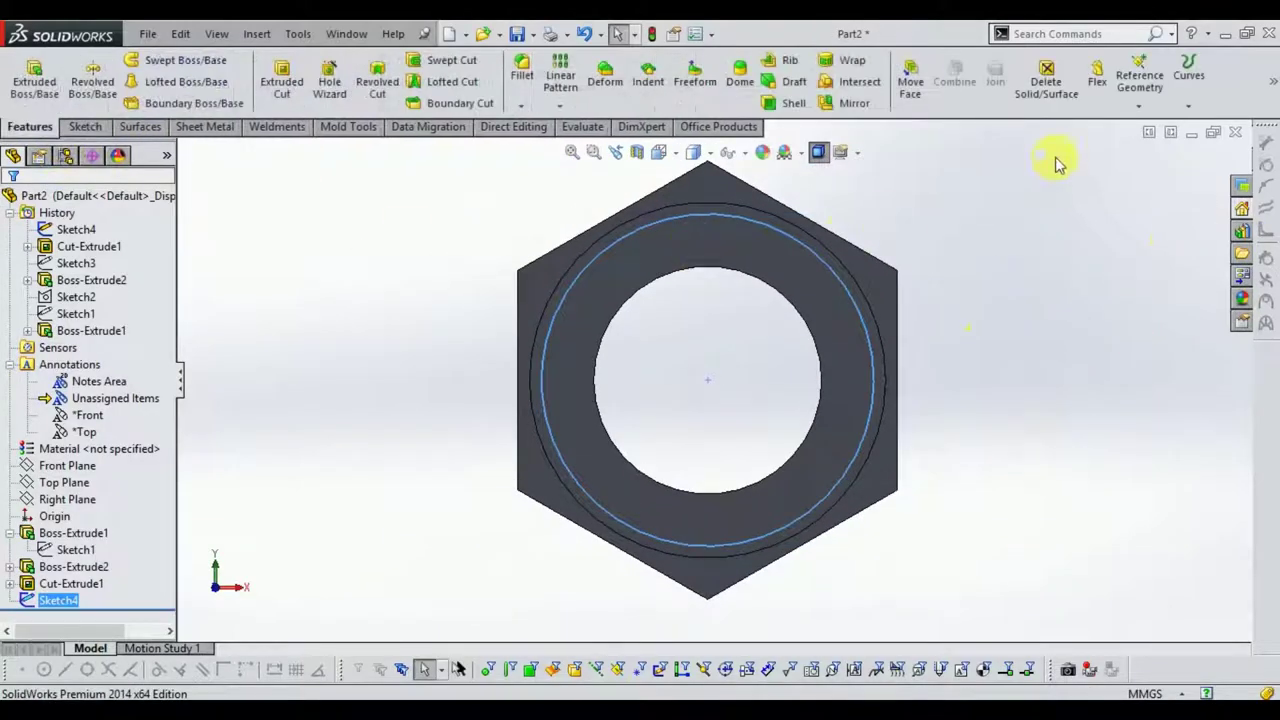
- Start a helix on the Ø35 circle with a 2.5 mm pitch
click(1189, 105)
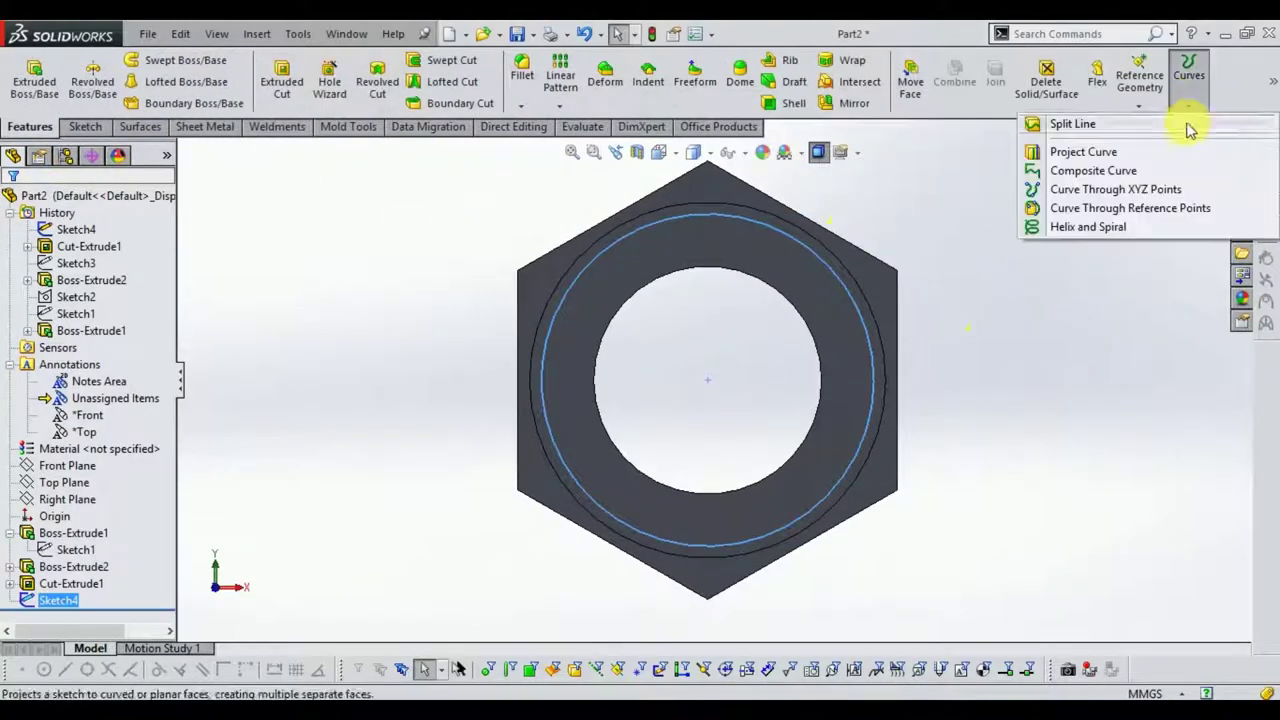
click(1101, 237)
mouse_move(1005, 380)
middle_down()
mouse_move(957, 423)
mouse_move(918, 432)
middle_up()
text(2.5)
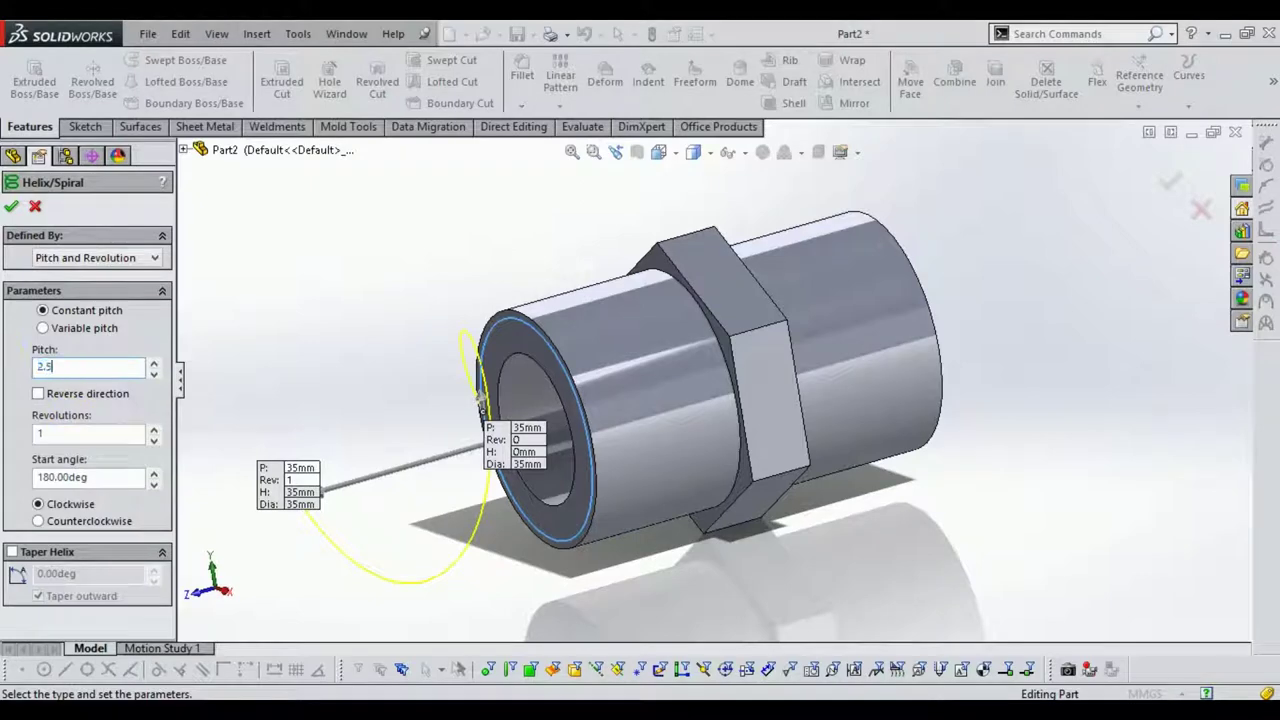
key(Return)
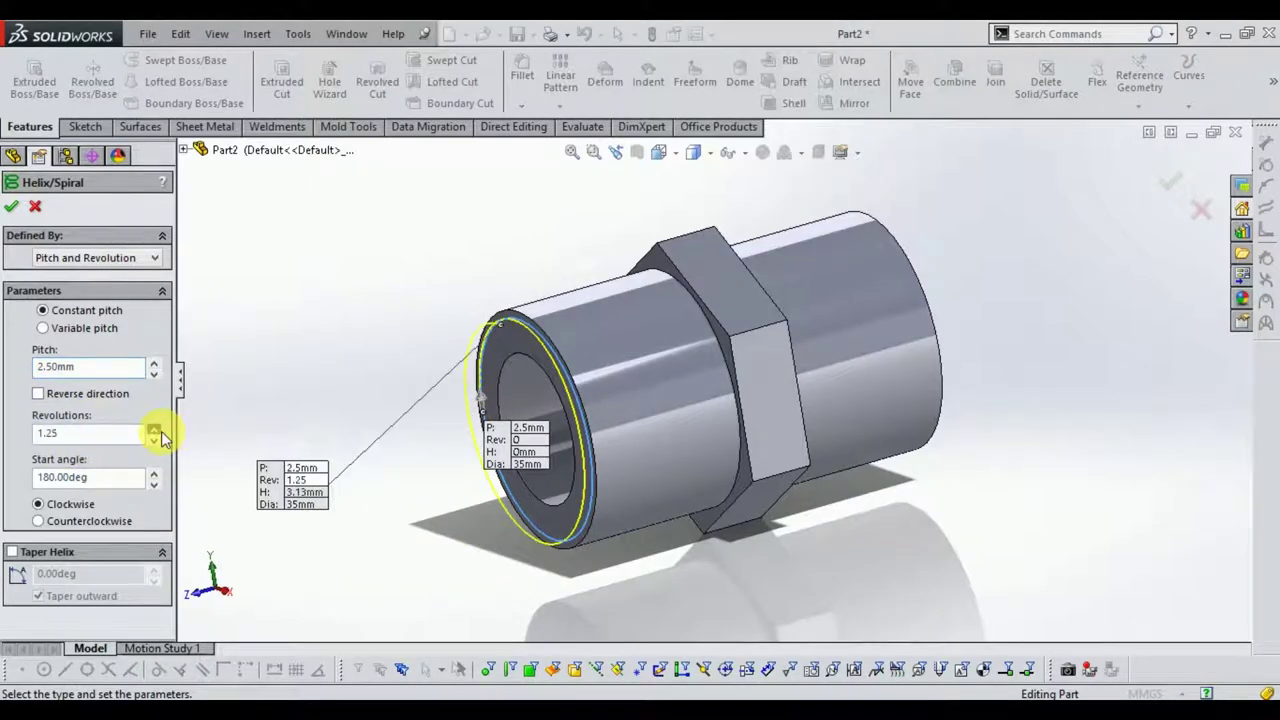
- Reverse the helix direction into the part, raise revolutions to 9.5, and accept it
click(155, 430)
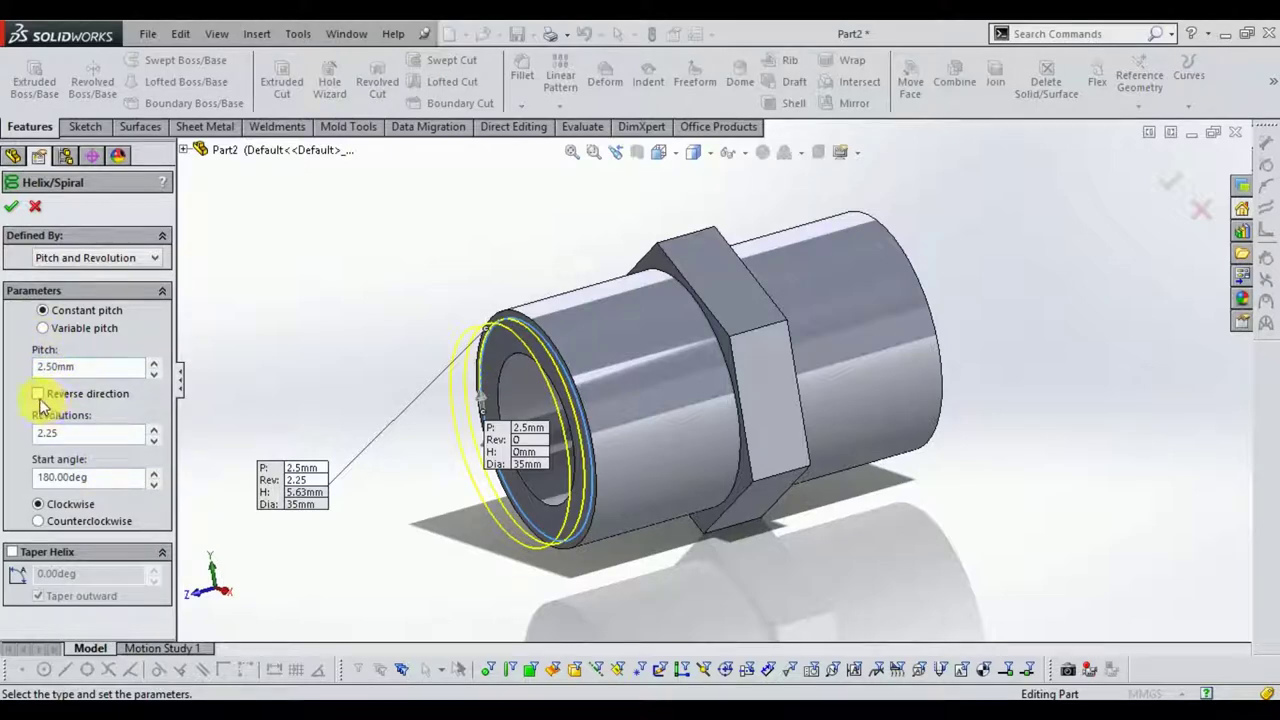
click(38, 394)
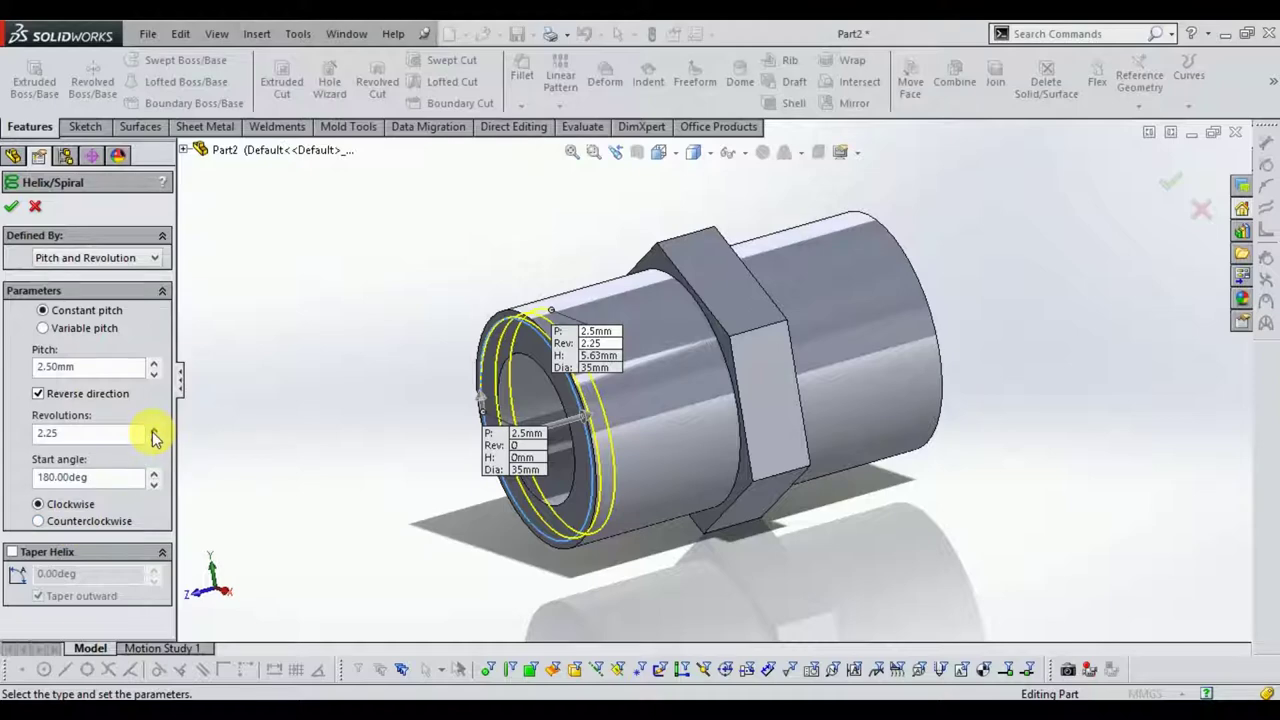
drag(155, 430, 155, 437)
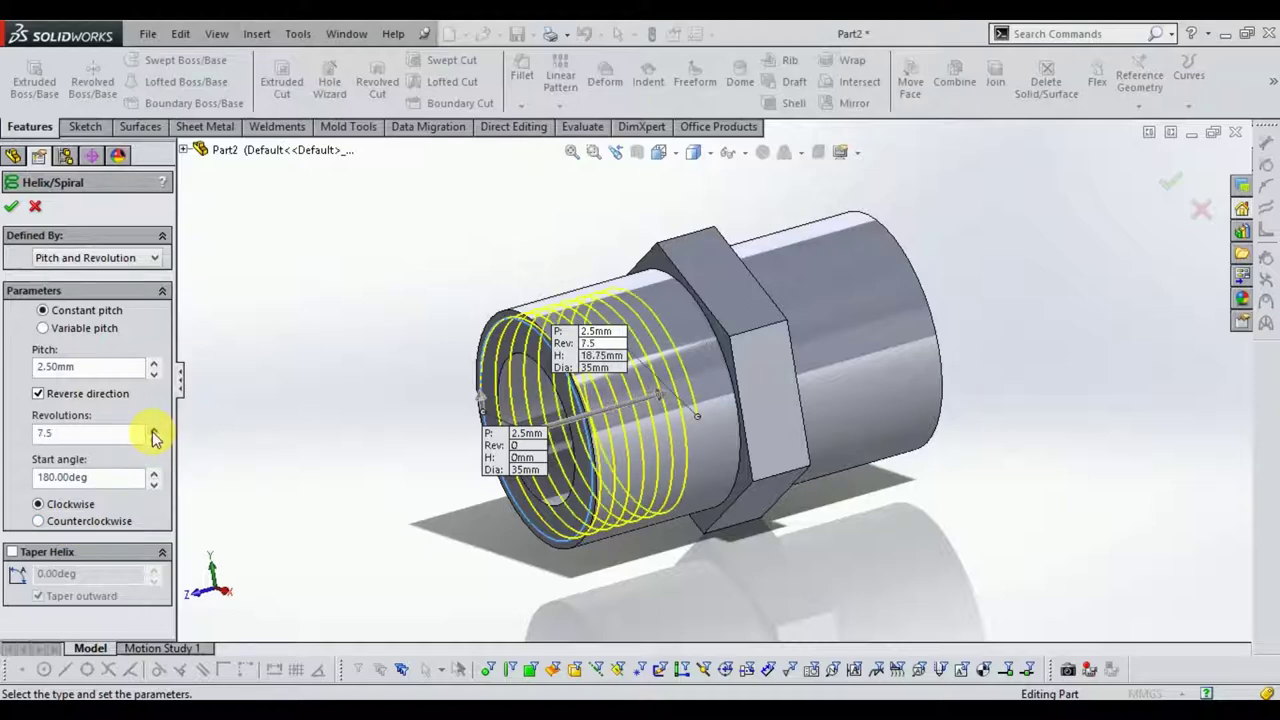
click(154, 433)
click(154, 433)
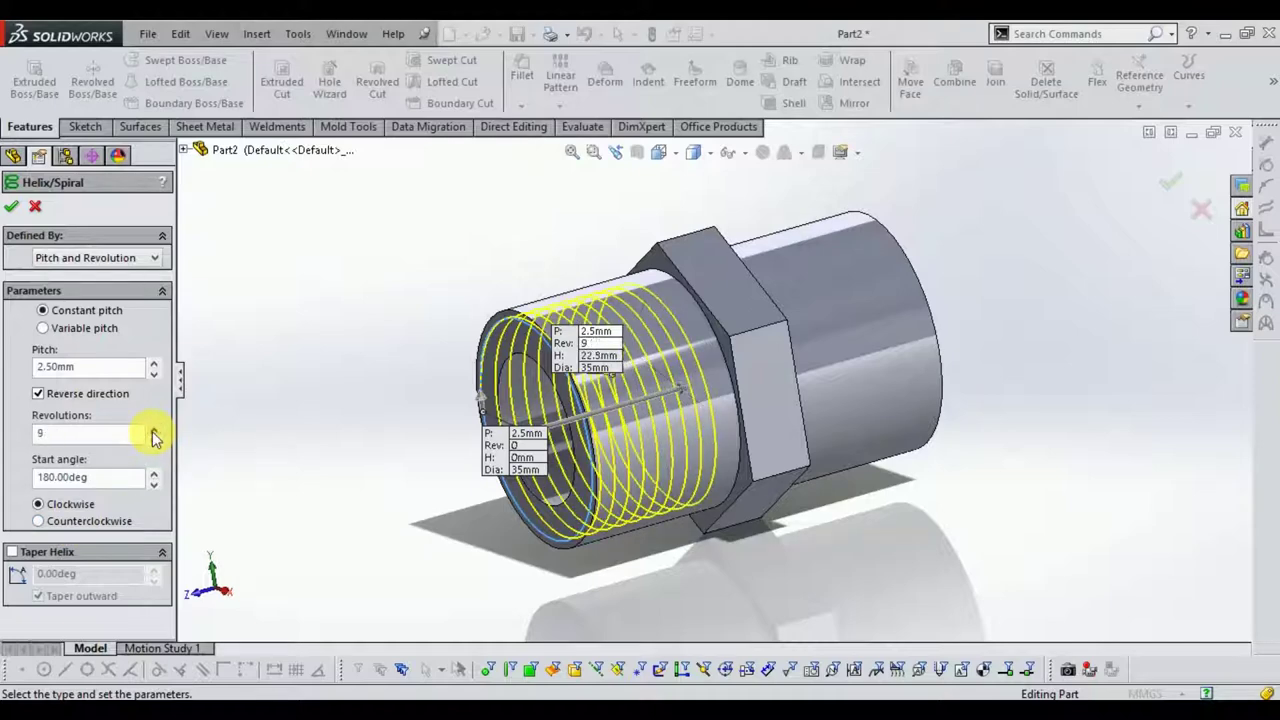
mouse_move(1031, 543)
middle_down()
mouse_move(1009, 471)
mouse_move(974, 491)
mouse_move(925, 470)
middle_up()
middle_drag(792, 428, 703, 434)
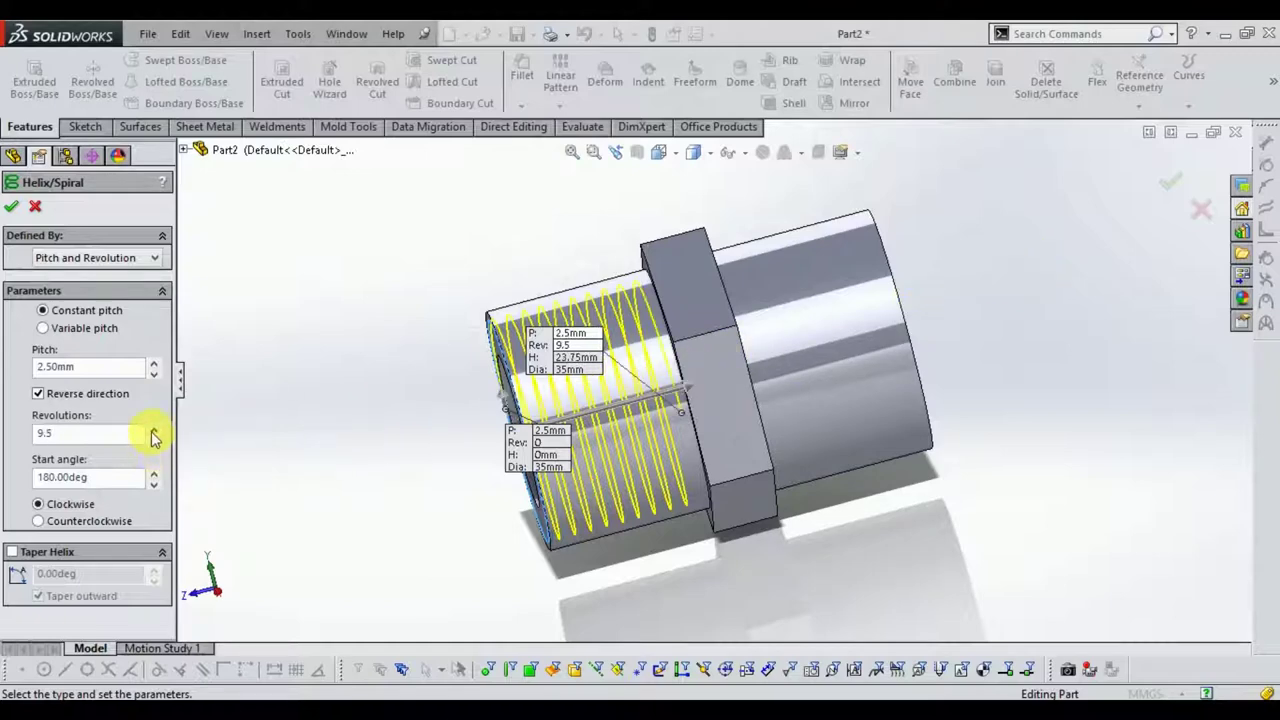
click(1172, 182)
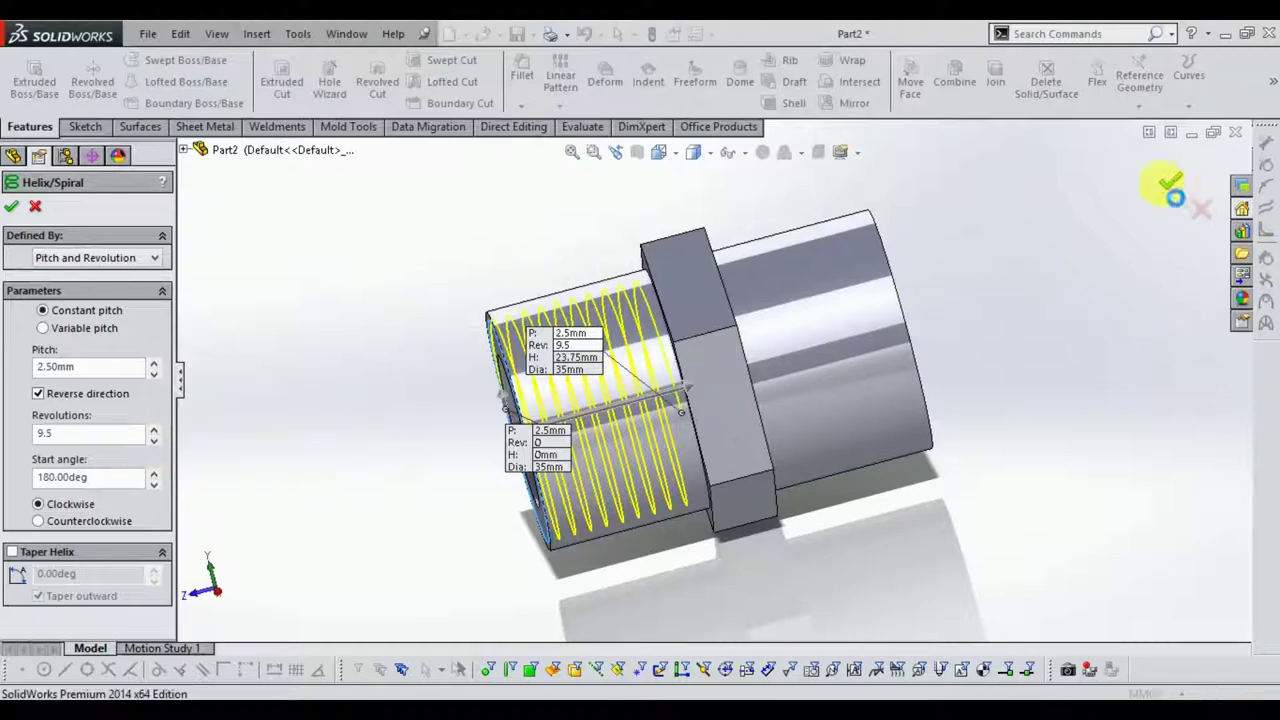
- Finish renaming the helix, then inspect its Sketch4 and exit without changes
click(1089, 453)
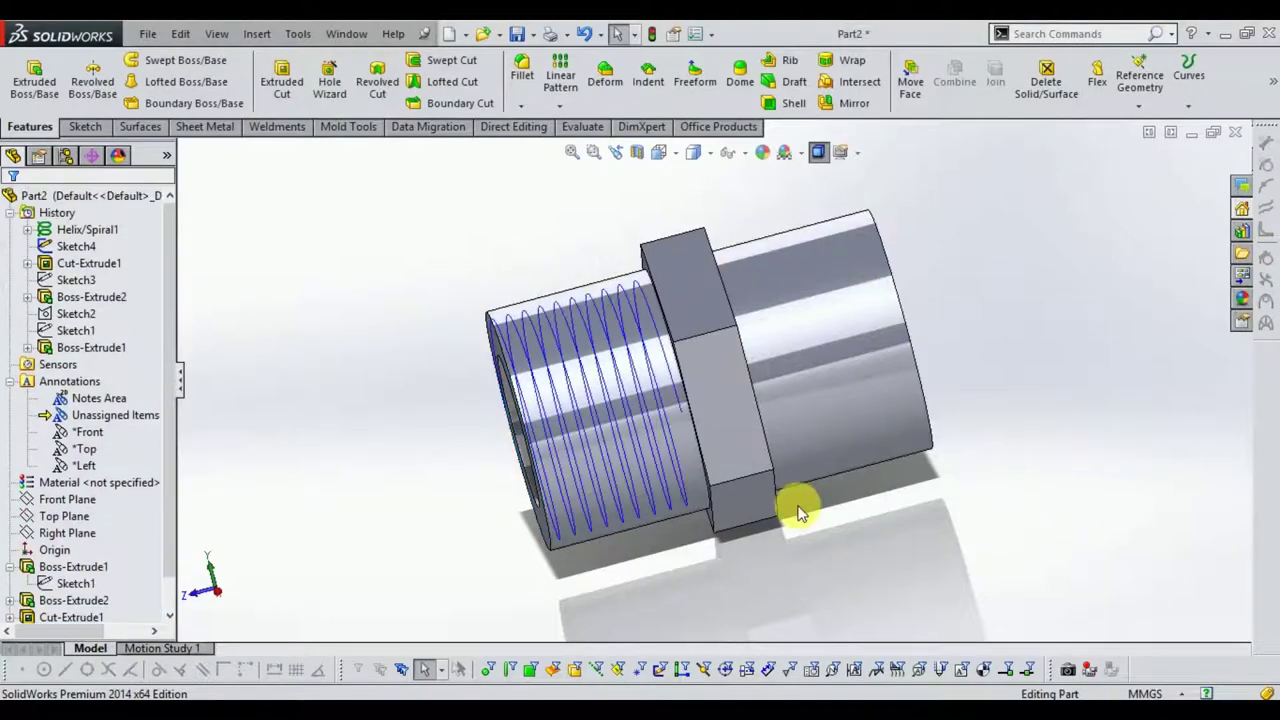
mouse_move(800, 513)
middle_down()
mouse_move(837, 437)
mouse_move(894, 423)
mouse_move(848, 510)
middle_up()
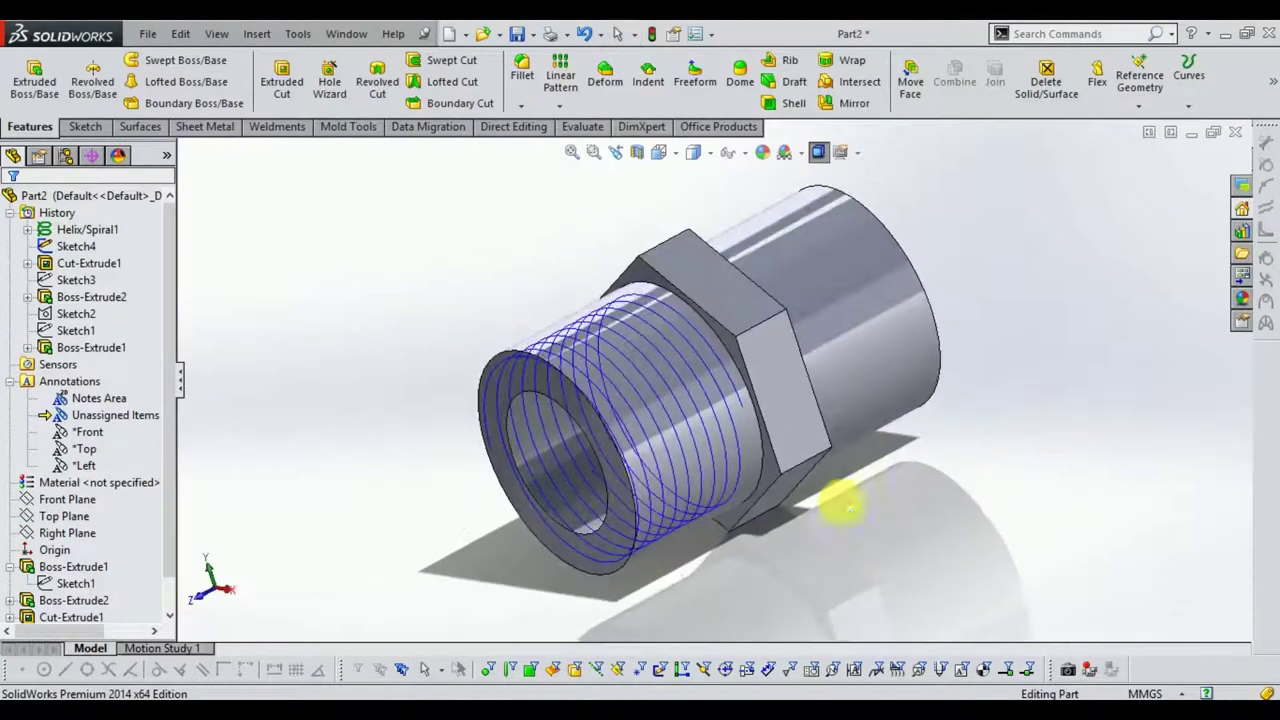
scroll(40, 560, down, 1)
click(60, 585)
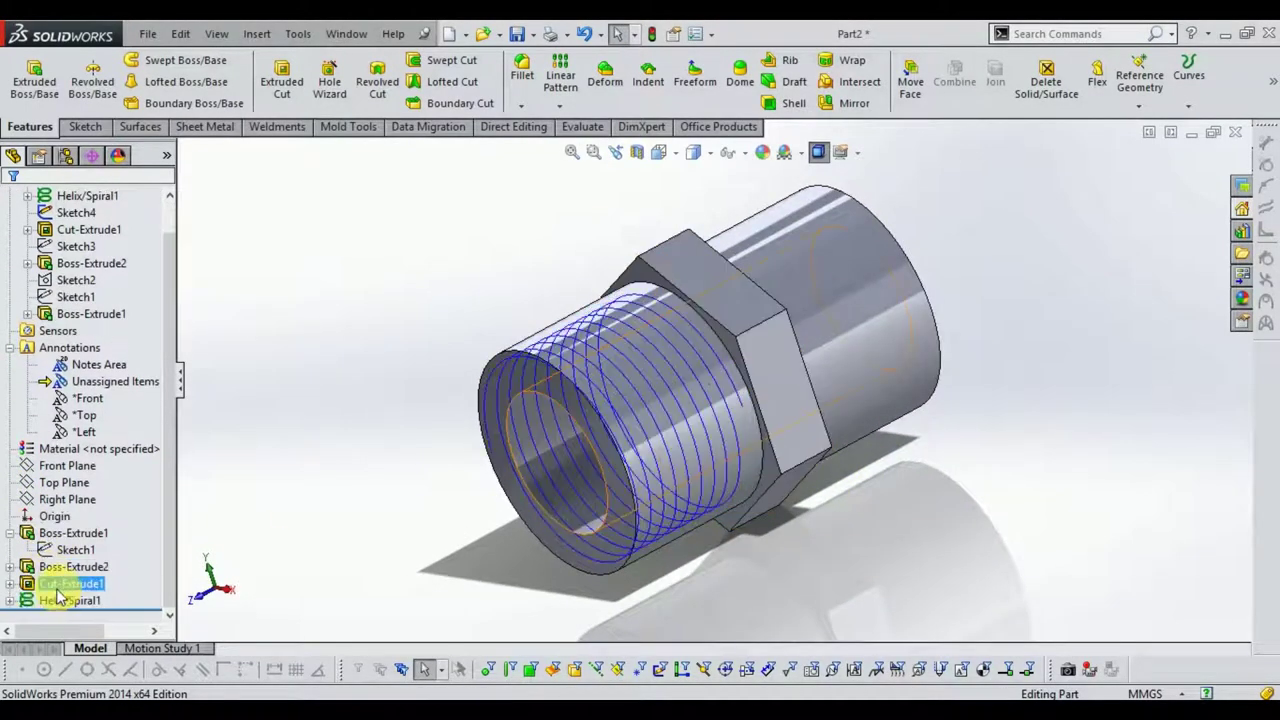
double_click(60, 598)
right_click(52, 605)
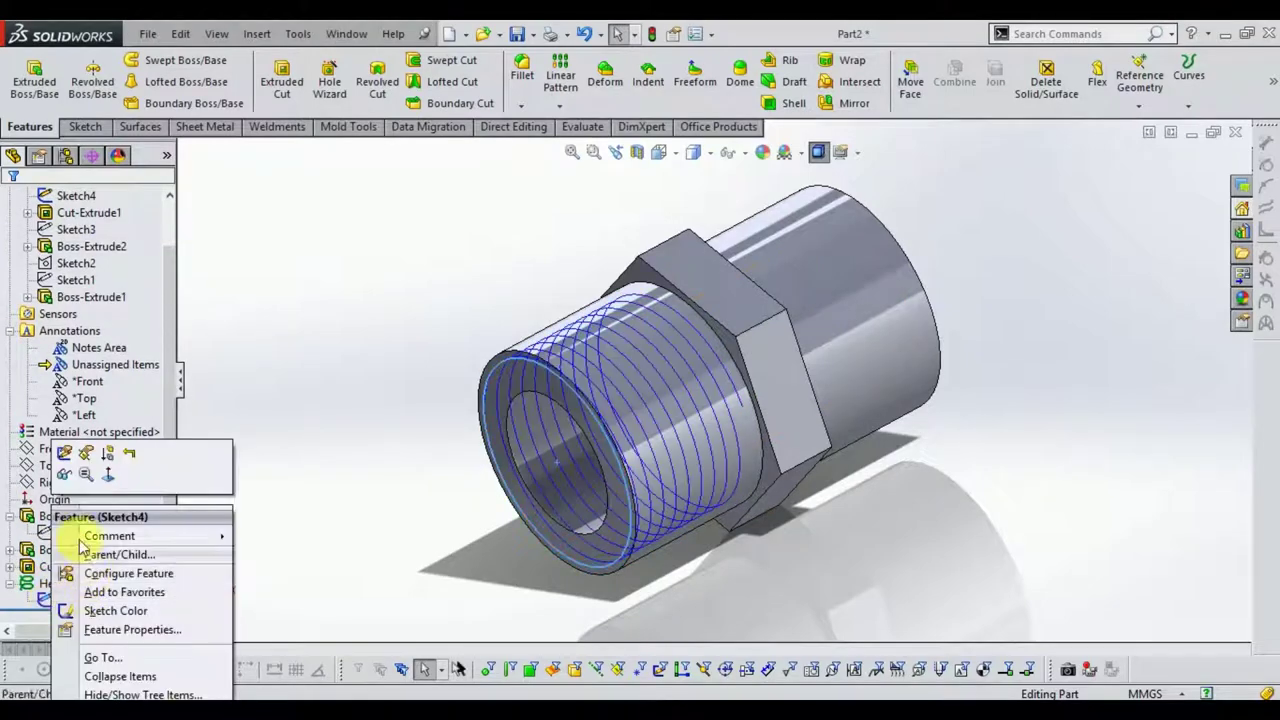
click(63, 449)
scroll(462, 560, down, 2)
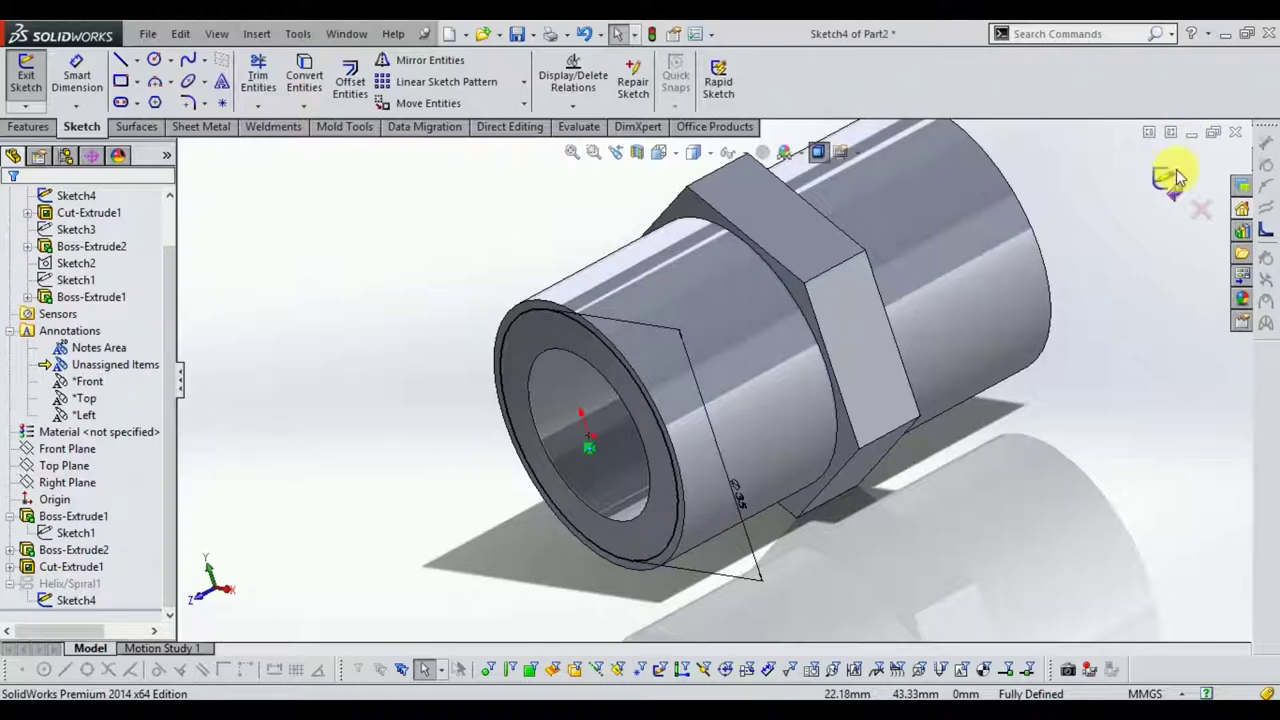
click(1168, 178)
scroll(232, 540, down, 2)
- Confirm Helix/Spiral1 at 2.5 mm pitch, 9.5 clockwise revolutions, 180° start, reversed
click(64, 585)
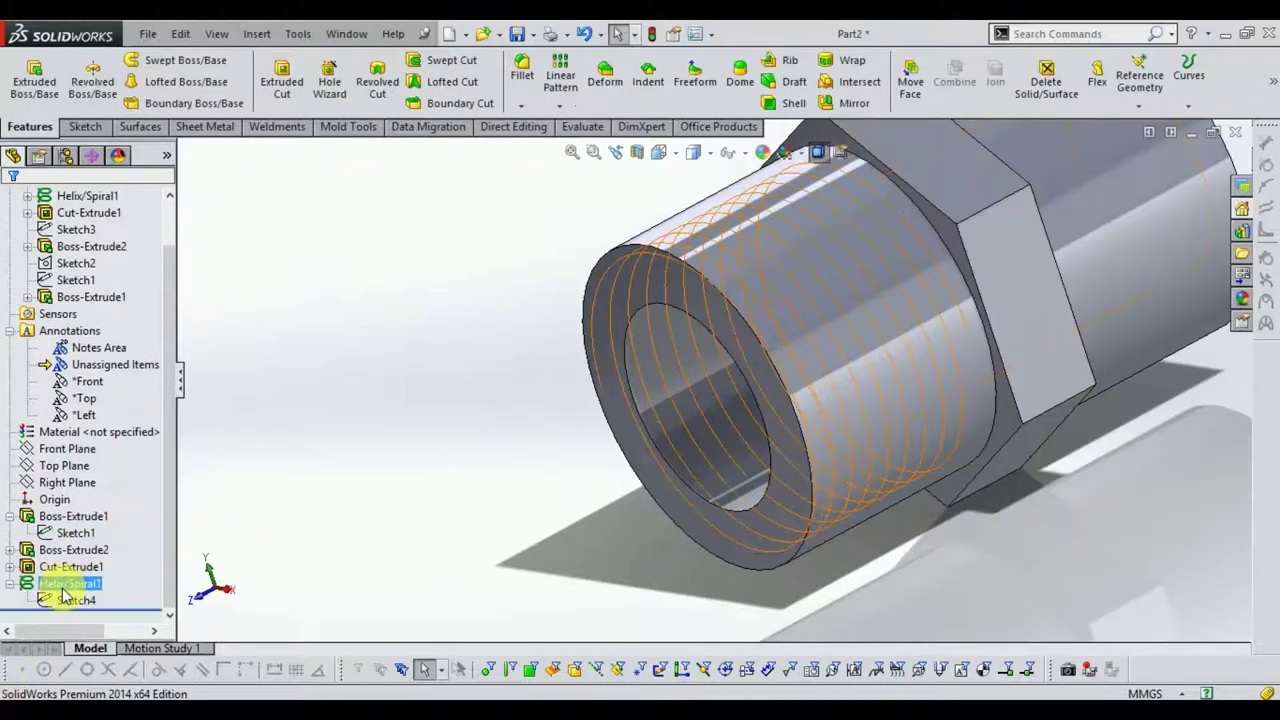
right_click(64, 590)
click(75, 397)
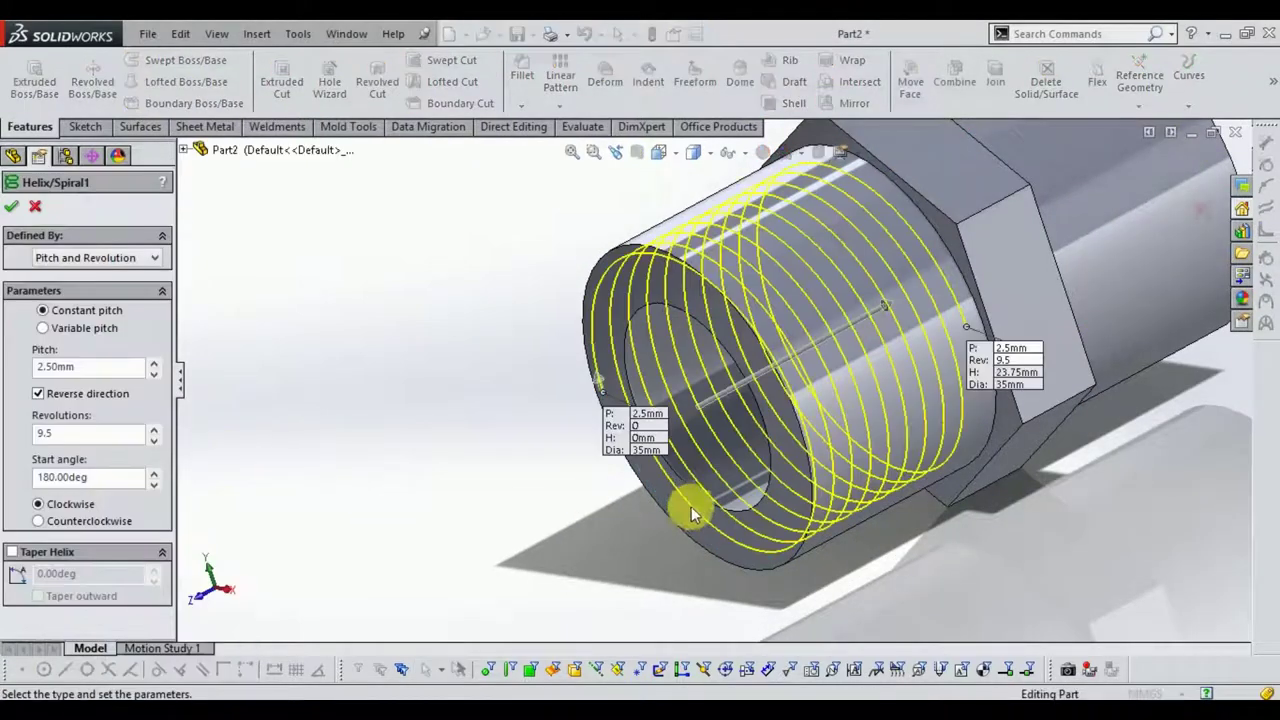
scroll(460, 455, up, 2)
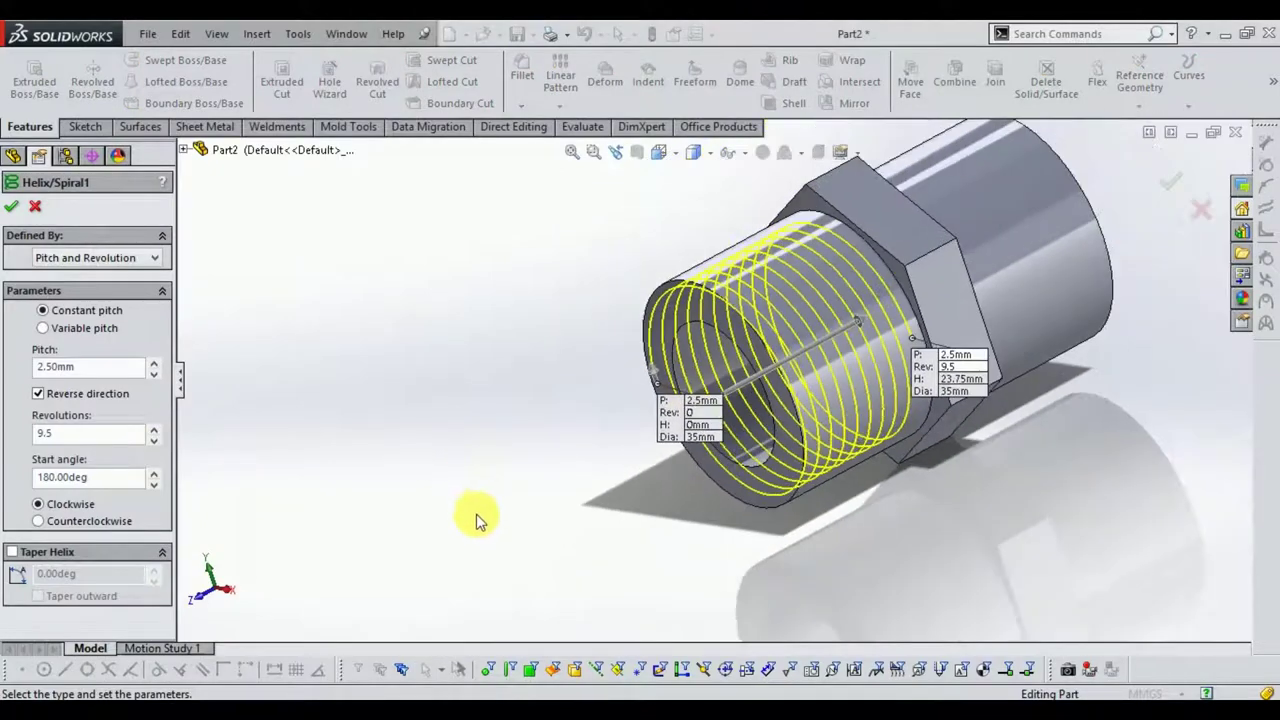
mouse_move(492, 503)
middle_down()
mouse_move(567, 537)
mouse_move(636, 492)
middle_up()
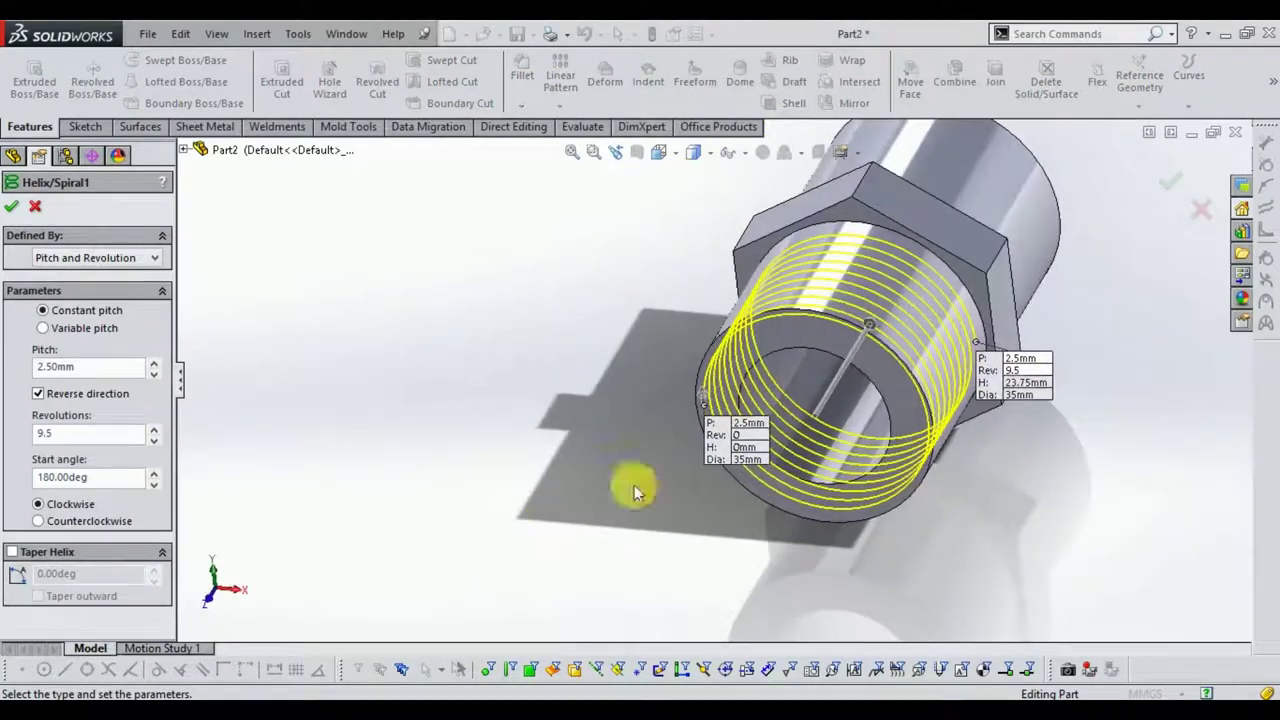
click(1160, 186)
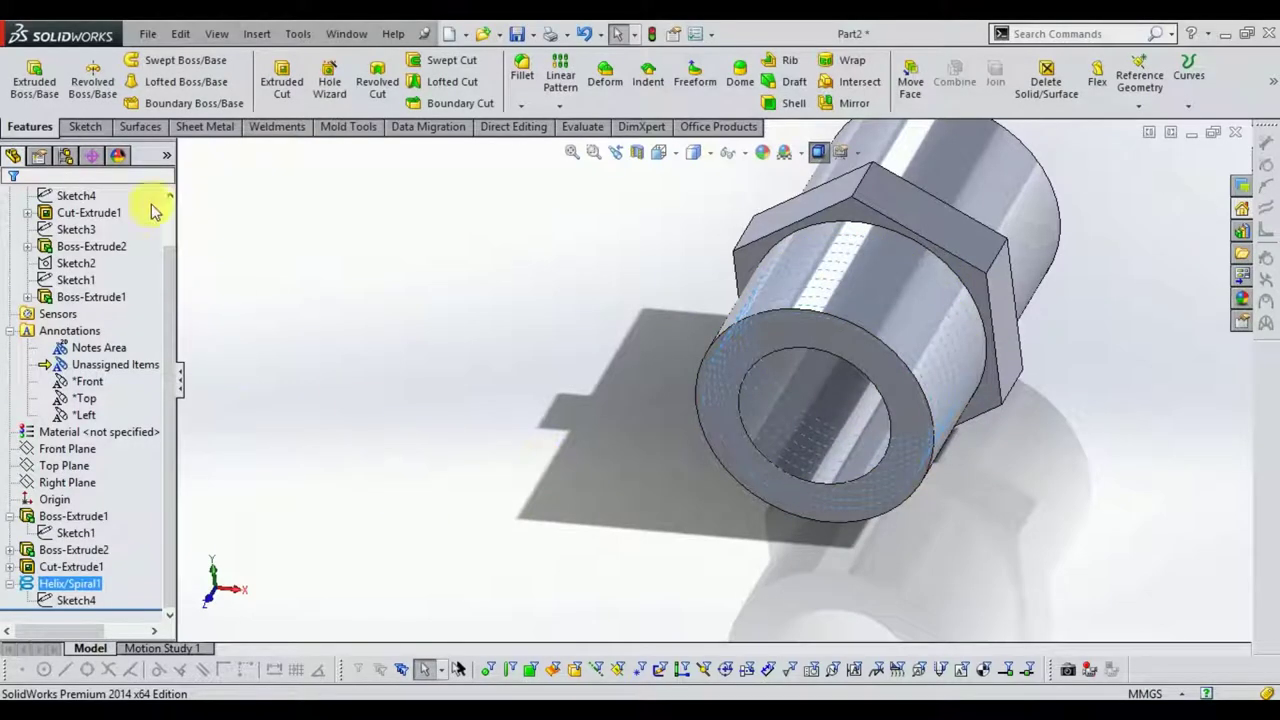
- Start a new sketch on the Top Plane
click(82, 127)
click(27, 75)
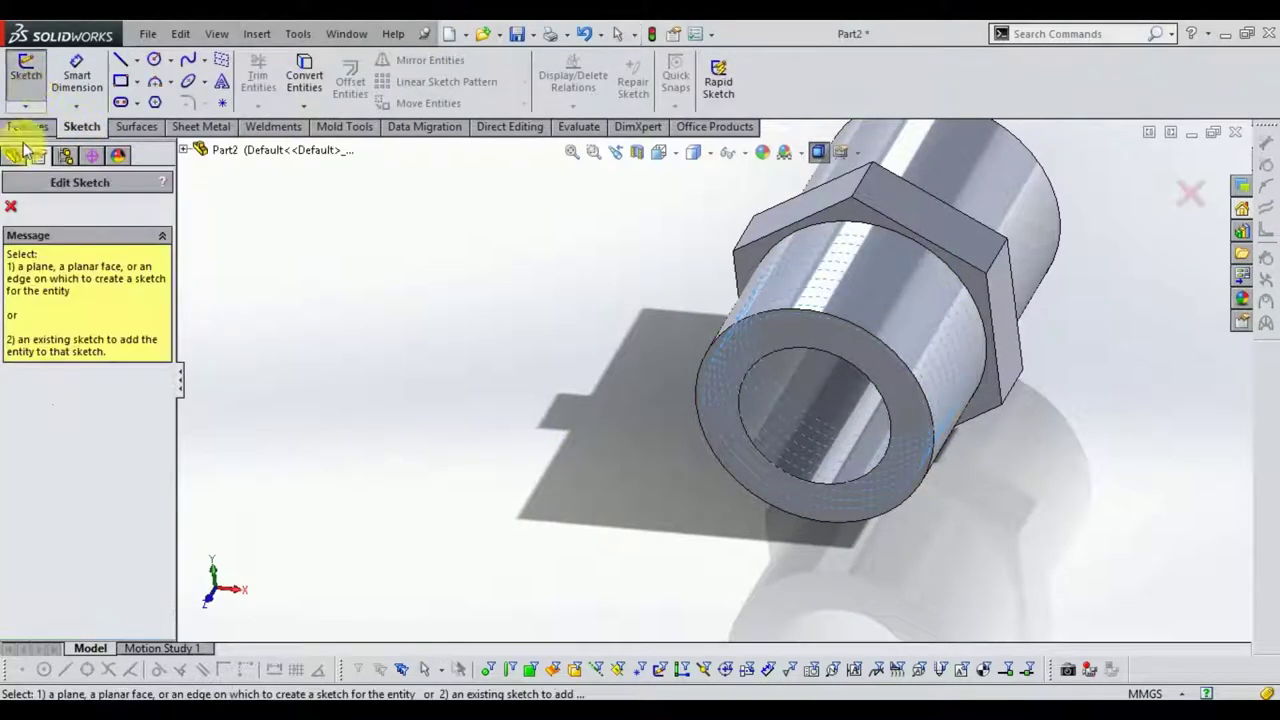
click(185, 151)
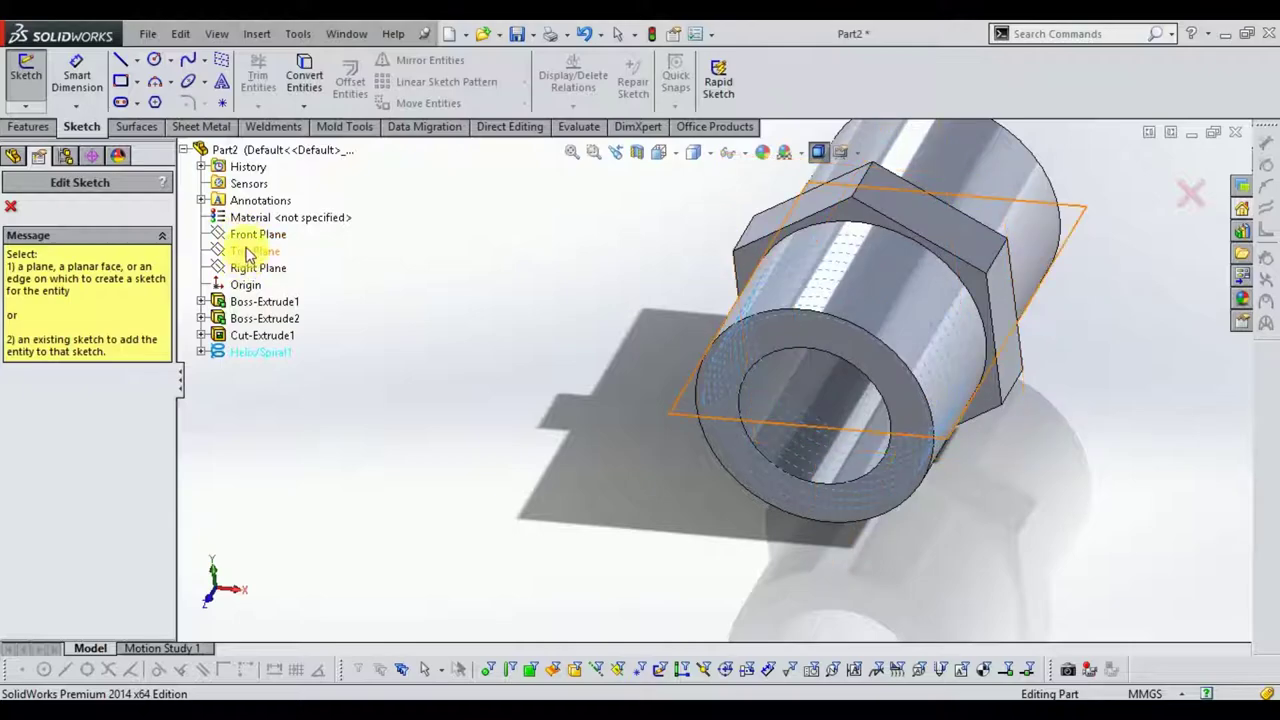
click(247, 250)
scroll(594, 571, down, 3)
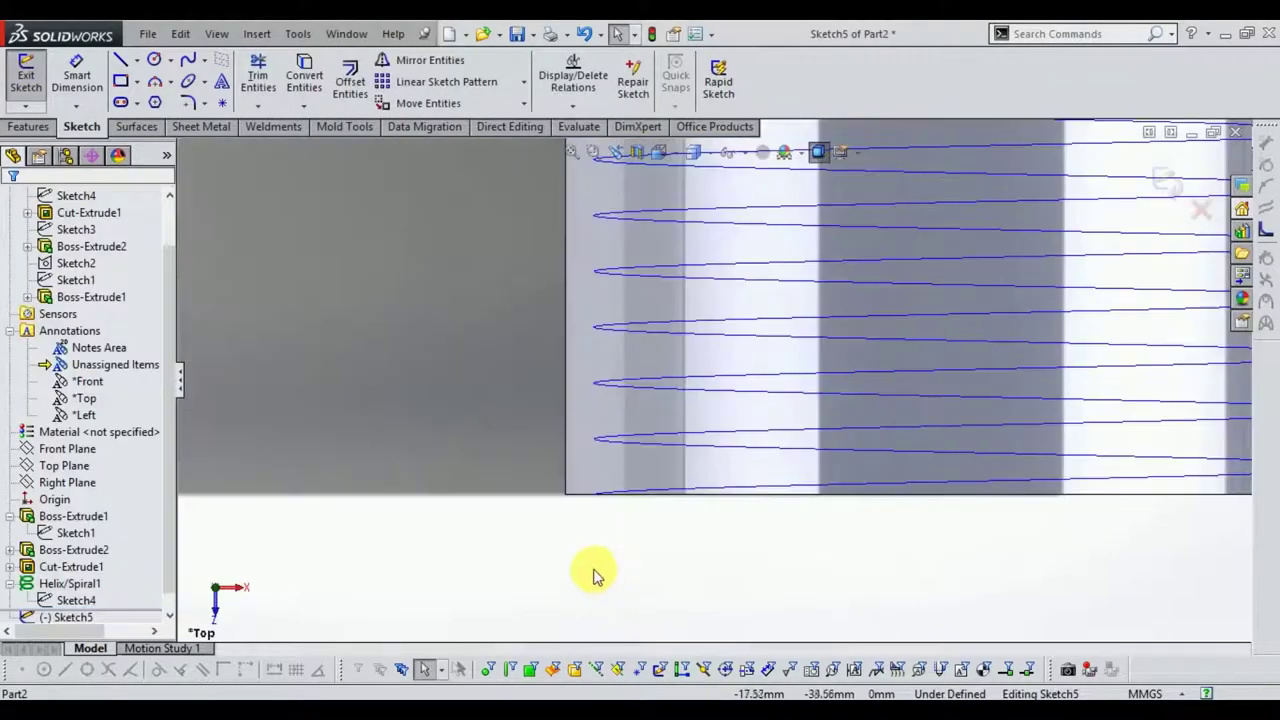
scroll(622, 487, down, 2)
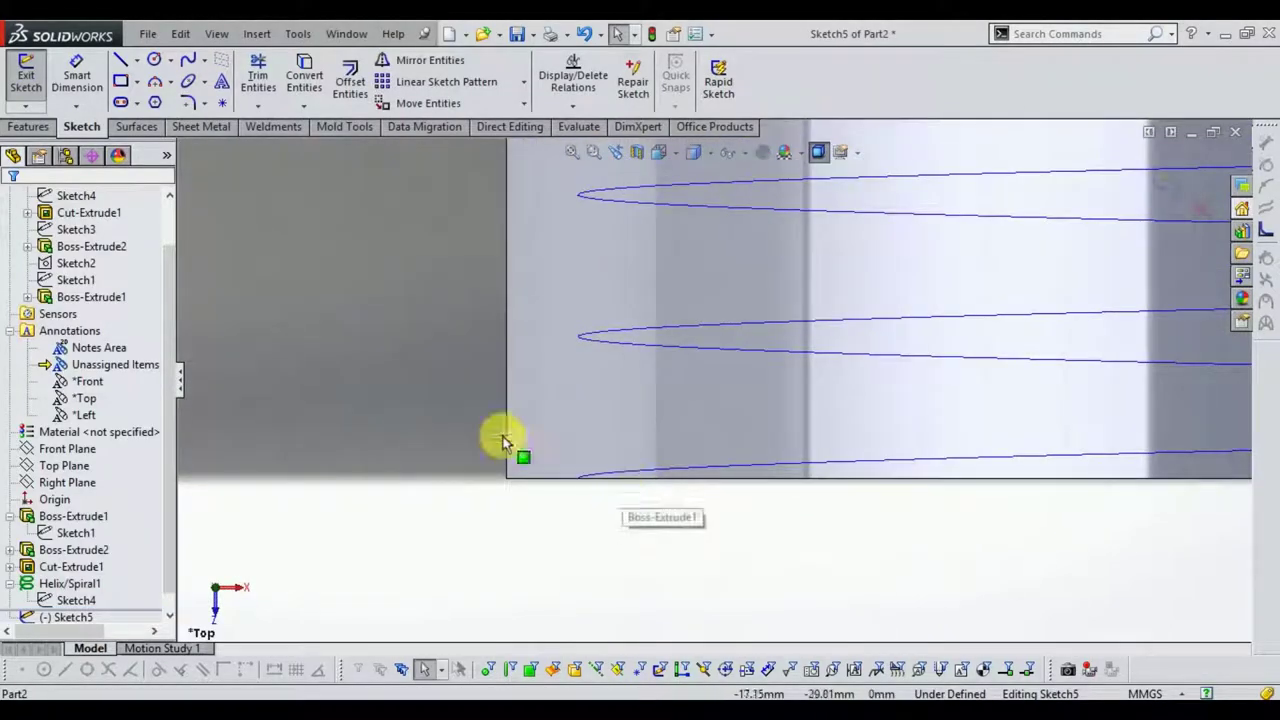
- Draw a closed triangular thread profile at the threaded end's edge with the Line tool
click(121, 62)
scroll(490, 445, down, 1)
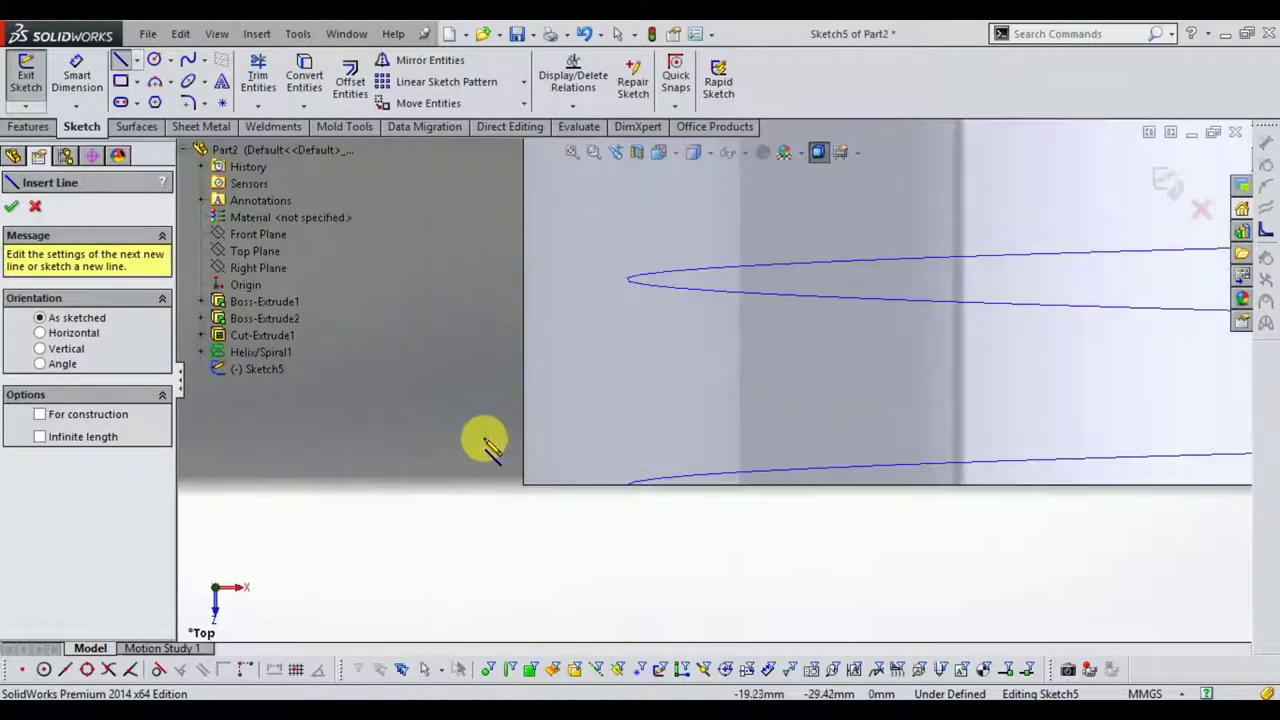
click(522, 355)
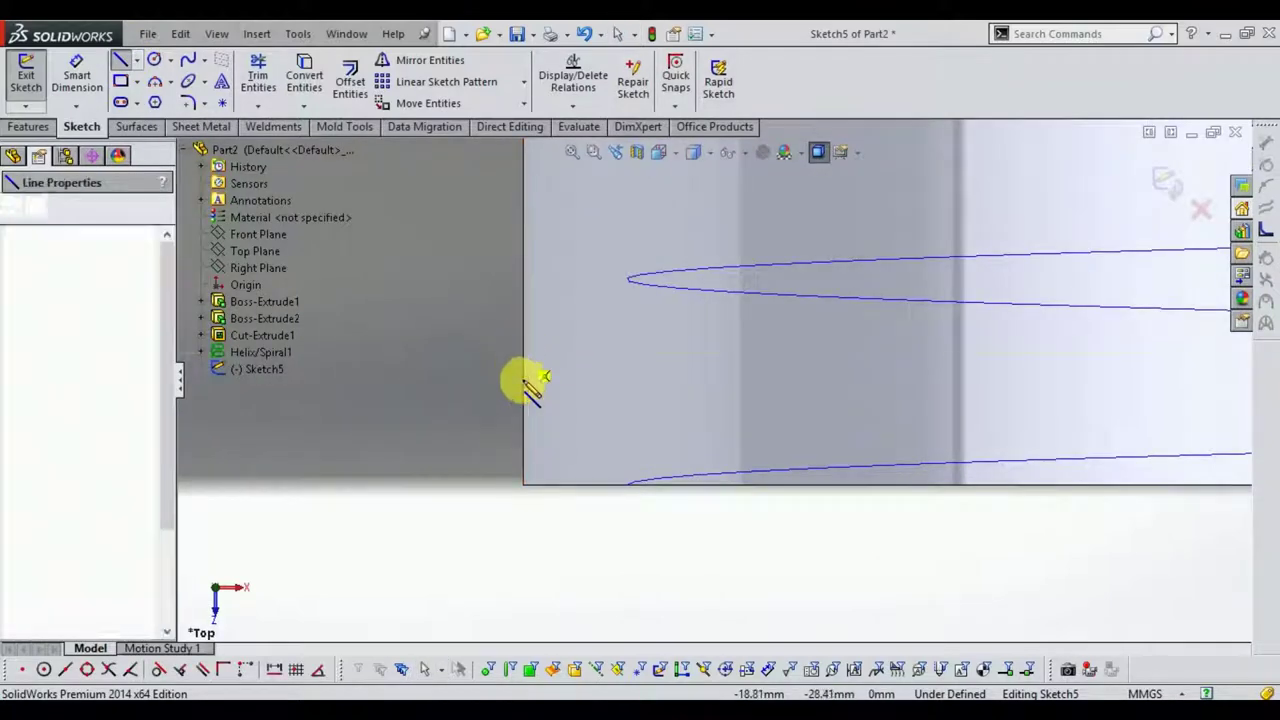
click(522, 487)
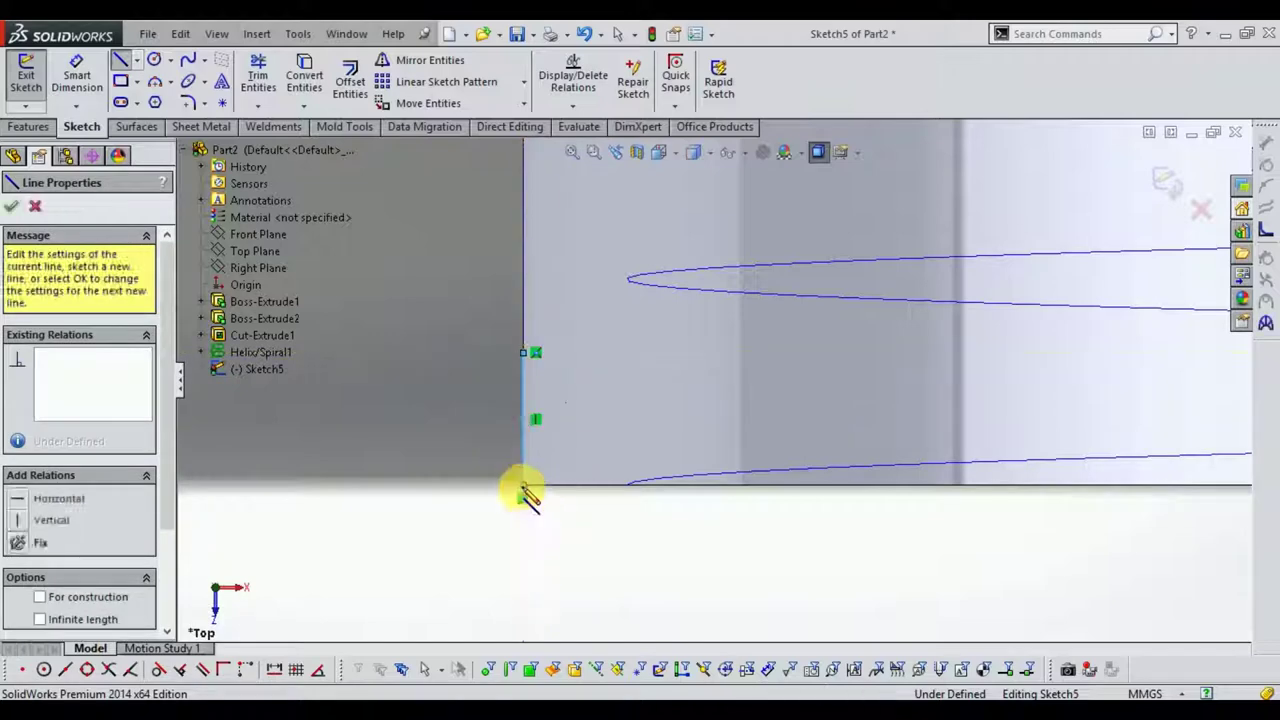
click(638, 418)
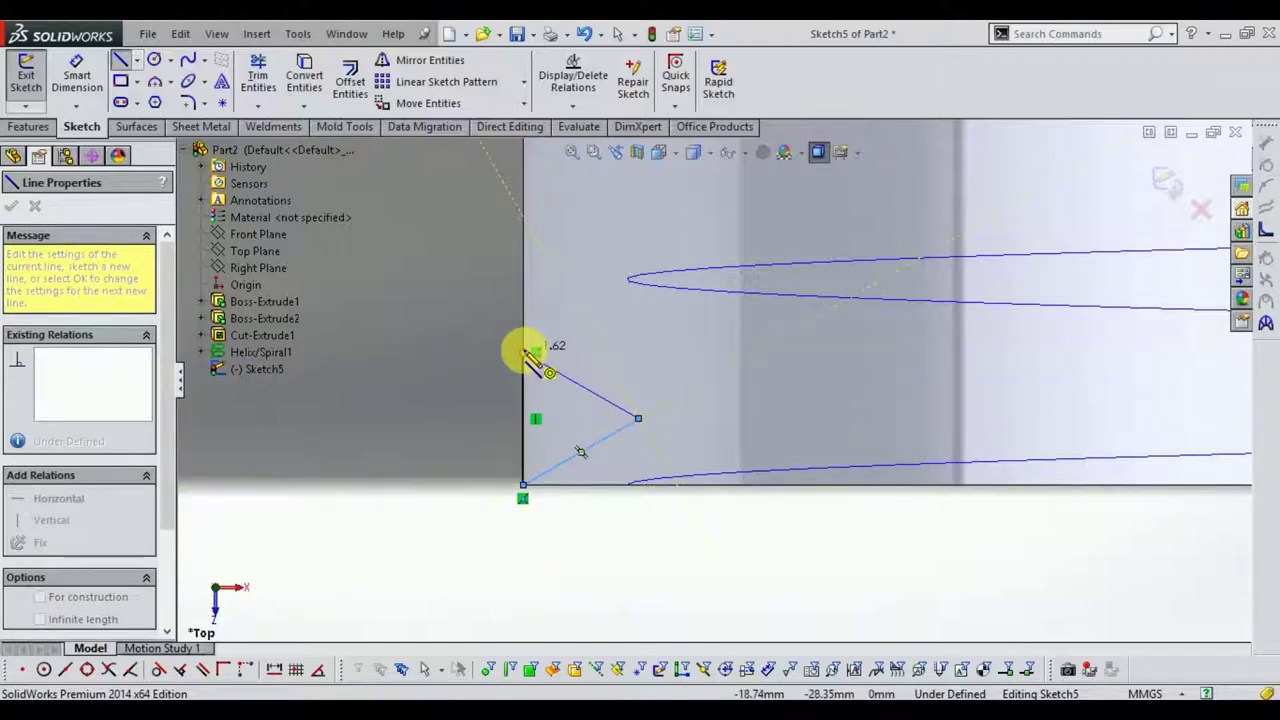
click(524, 352)
key(Escape)
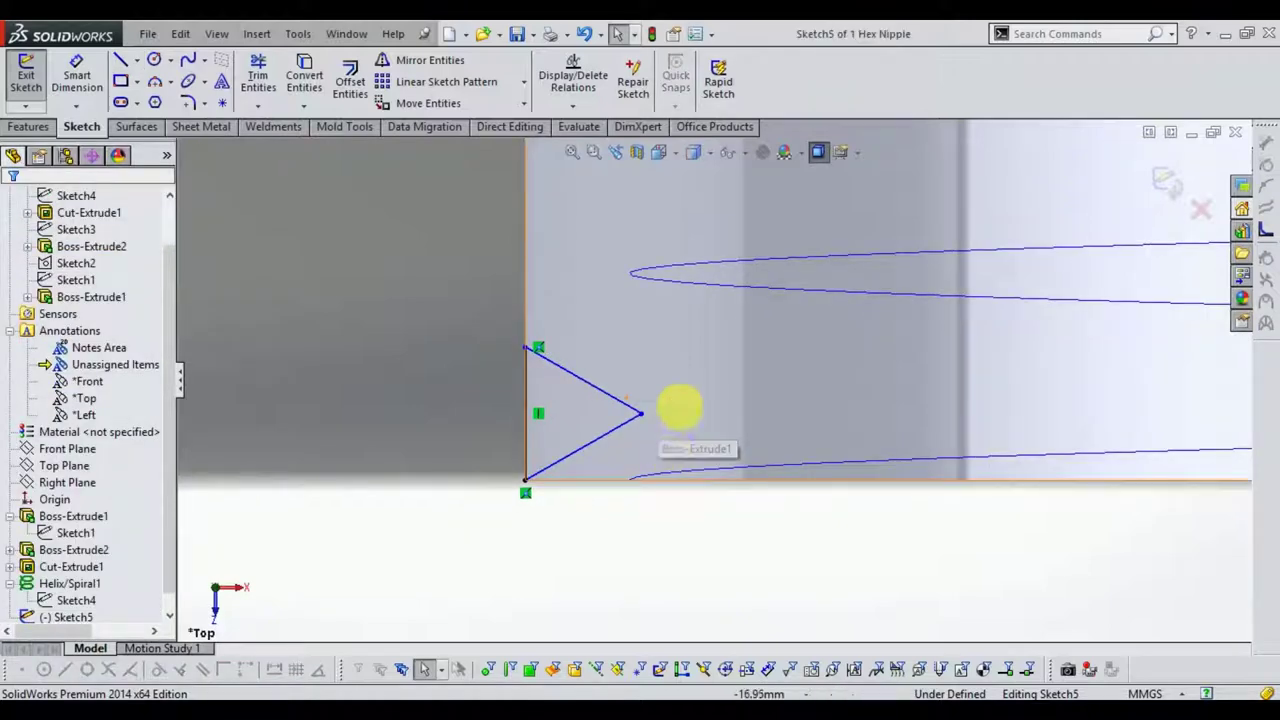
- Make the triangle's three sides equal and dimension the vertical side to 2 mm
click(590, 390)
ctrl+click(600, 434)
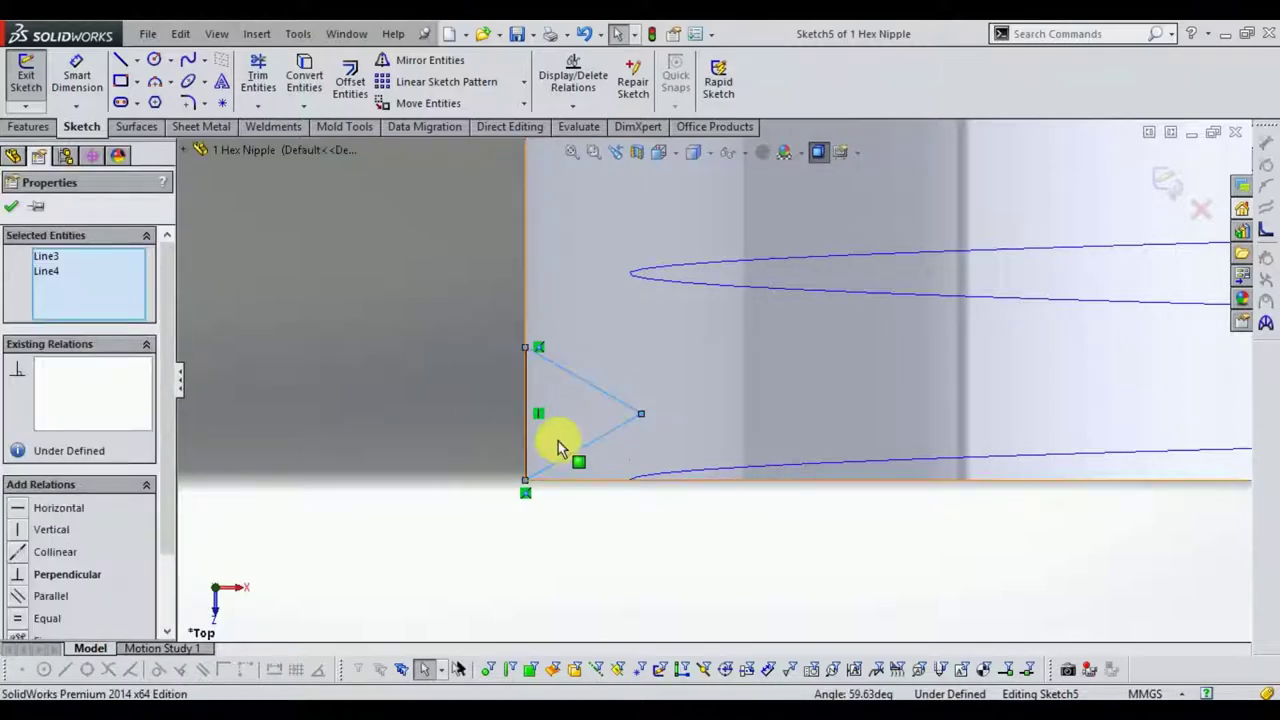
ctrl+click(530, 456)
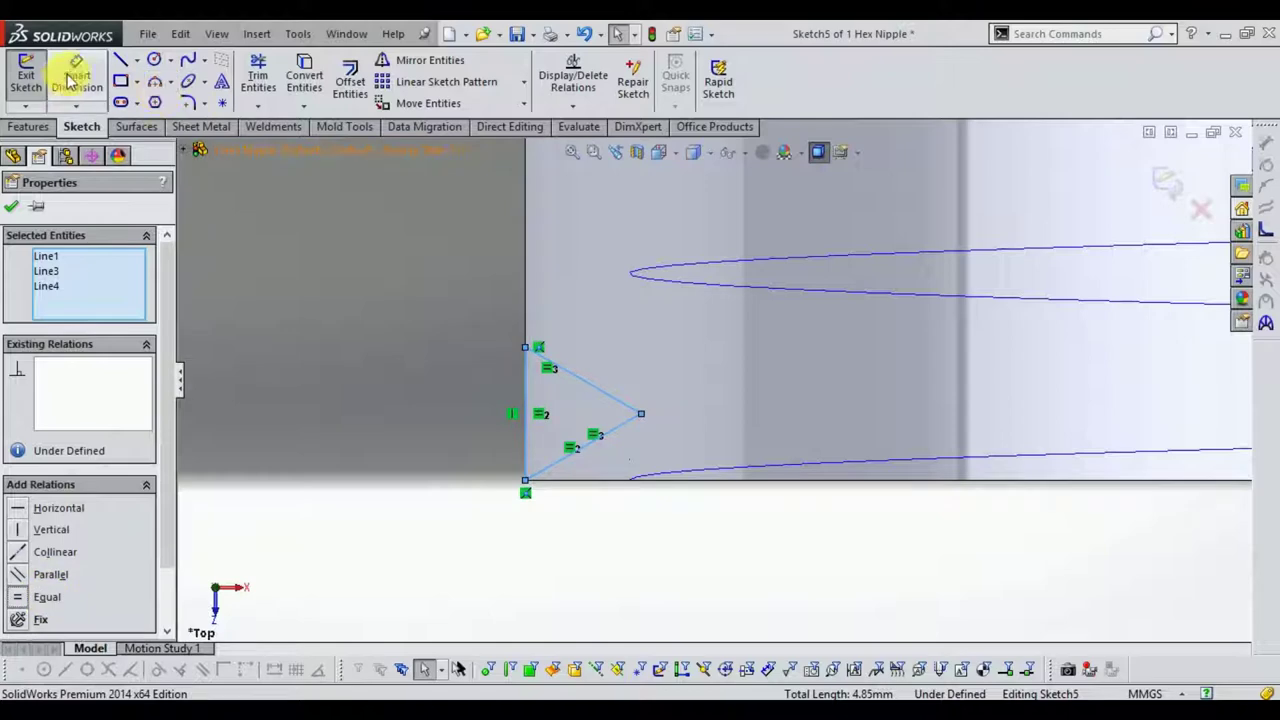
click(72, 70)
click(527, 445)
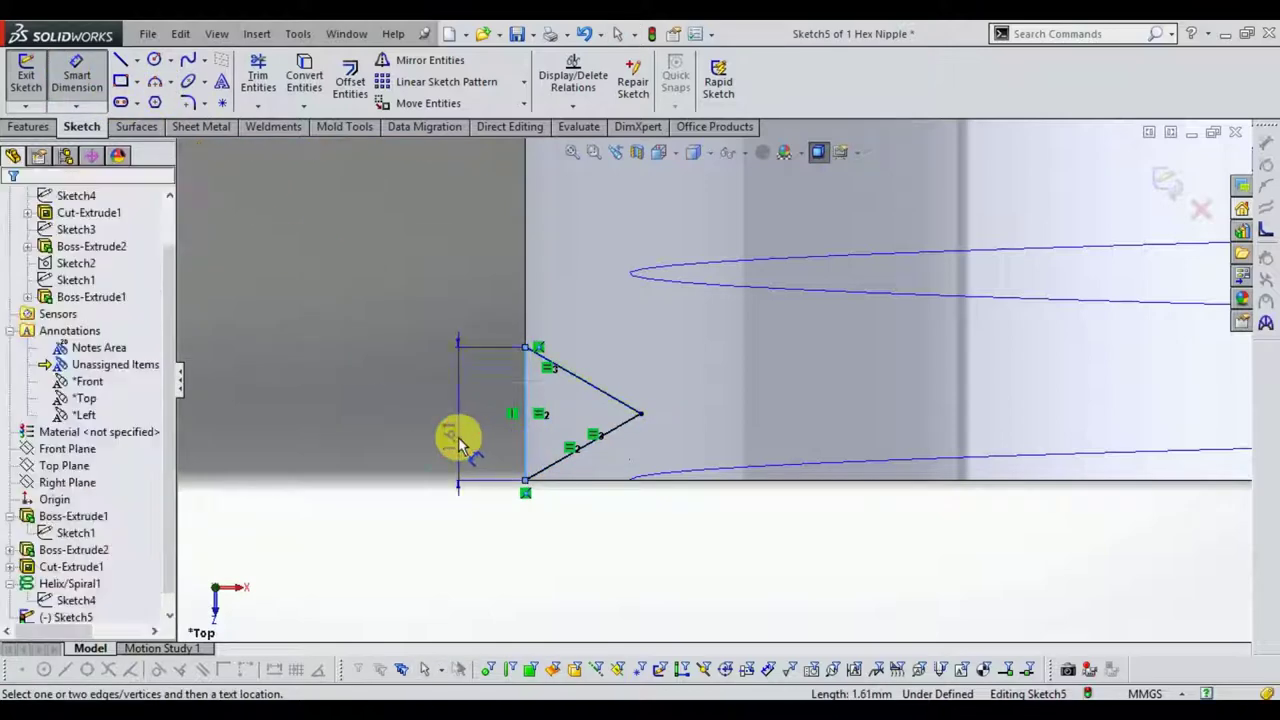
click(458, 440)
text(2)
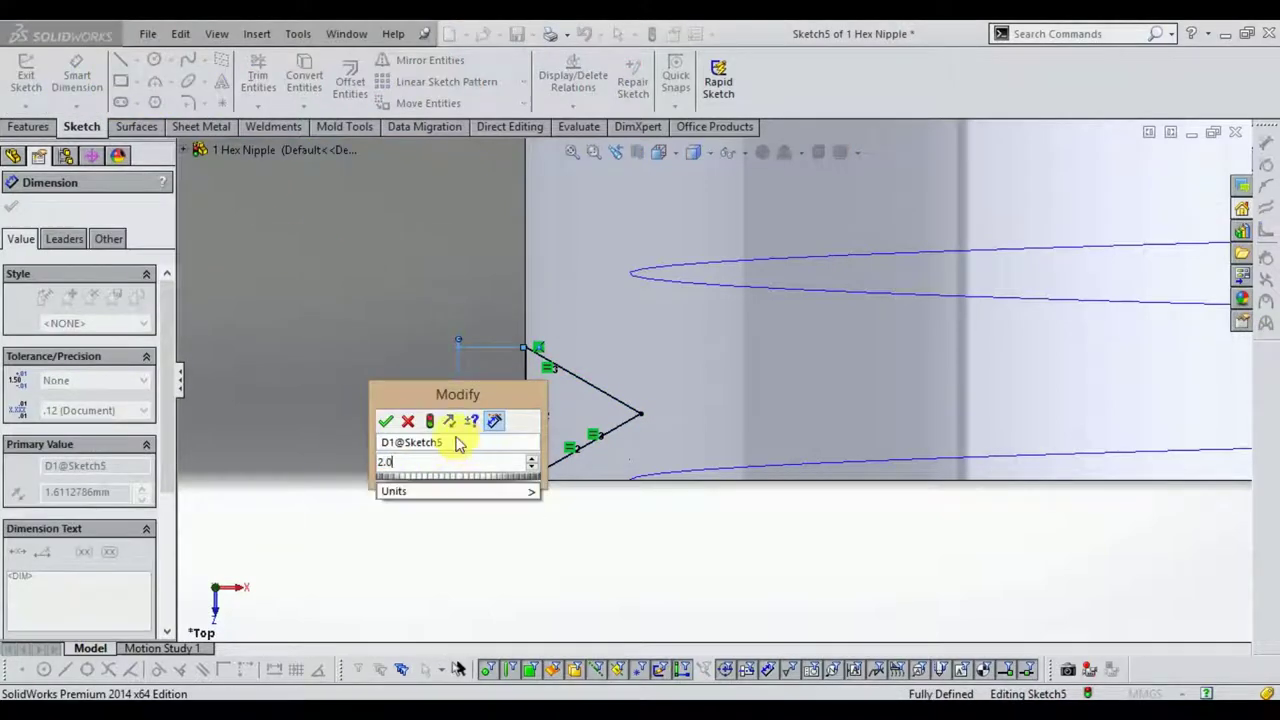
key(Return)
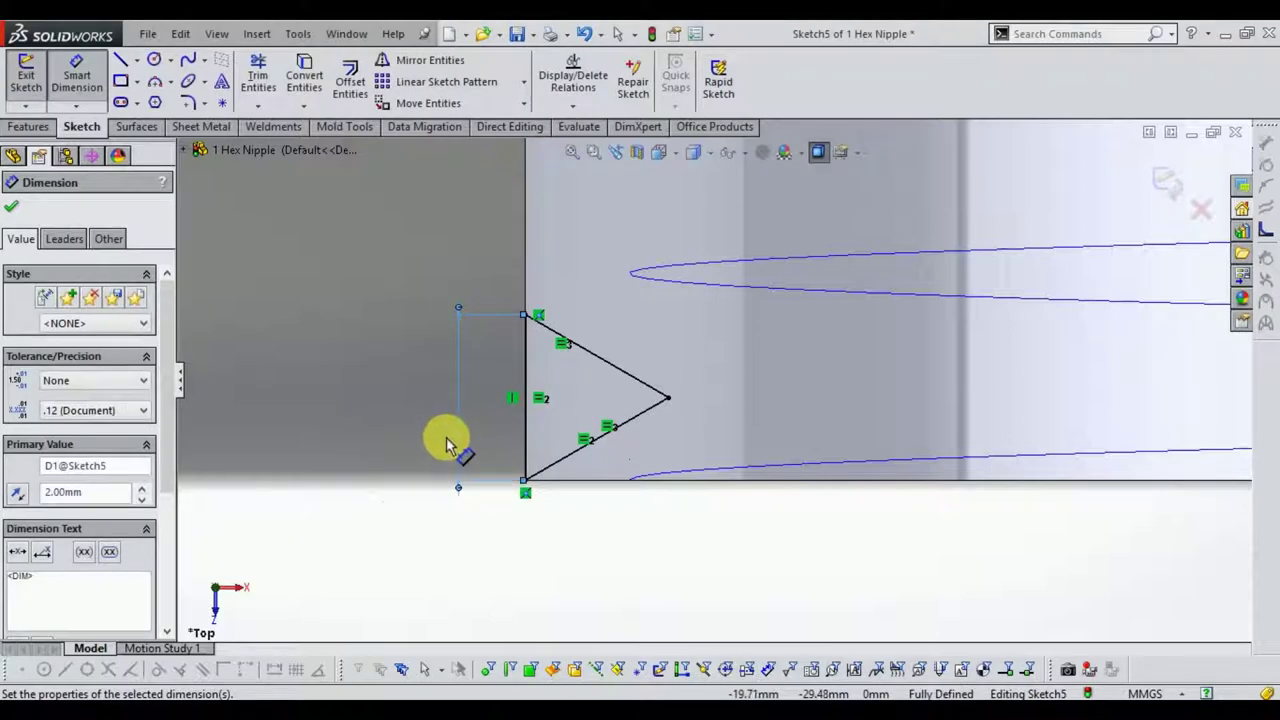
- Exit the fully defined sketch and view the threaded end in 3D
key(z)
key(z)
key(z)
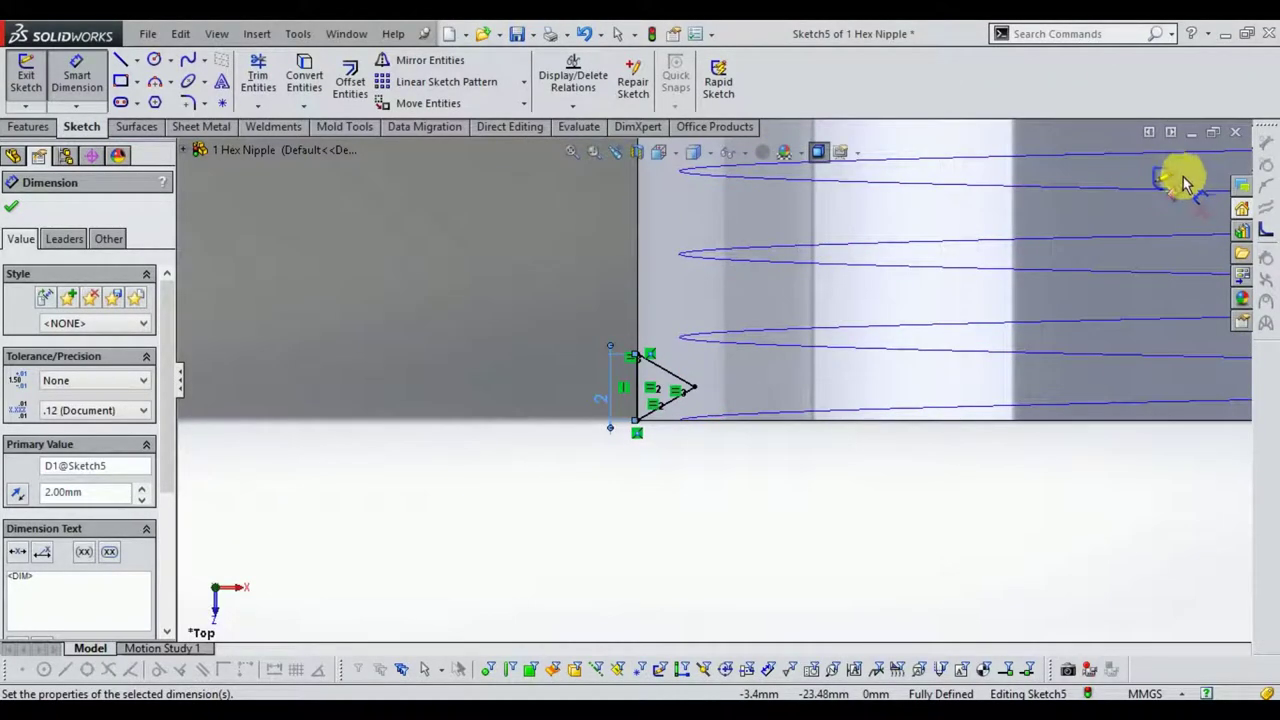
key(Escape)
key(f)
key(ctrl+b)
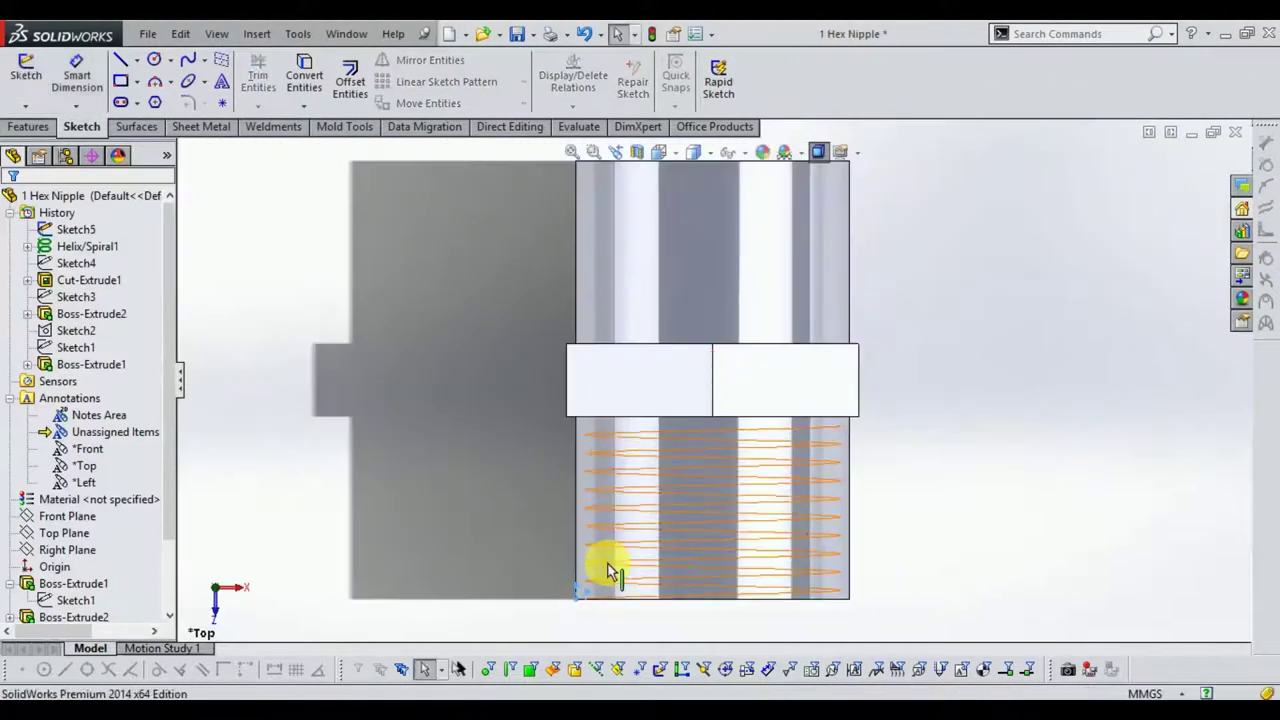
scroll(617, 563, down, 2)
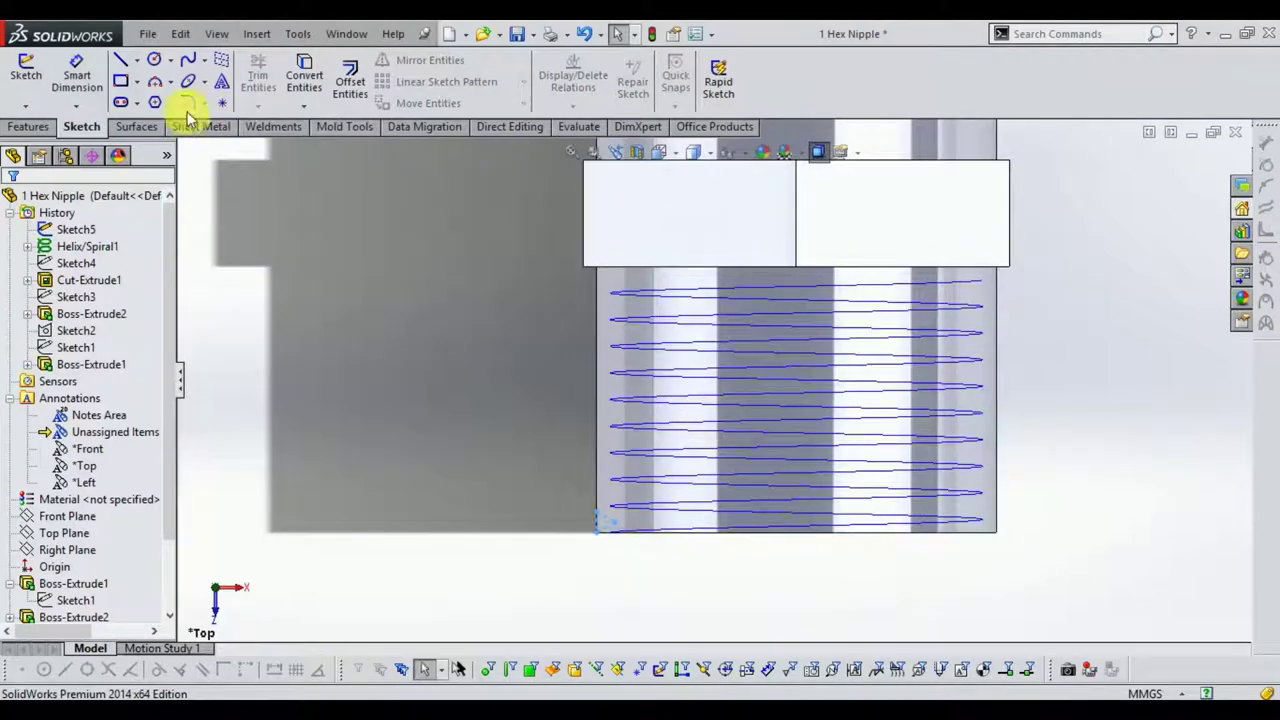
scroll(620, 457, up, 1)
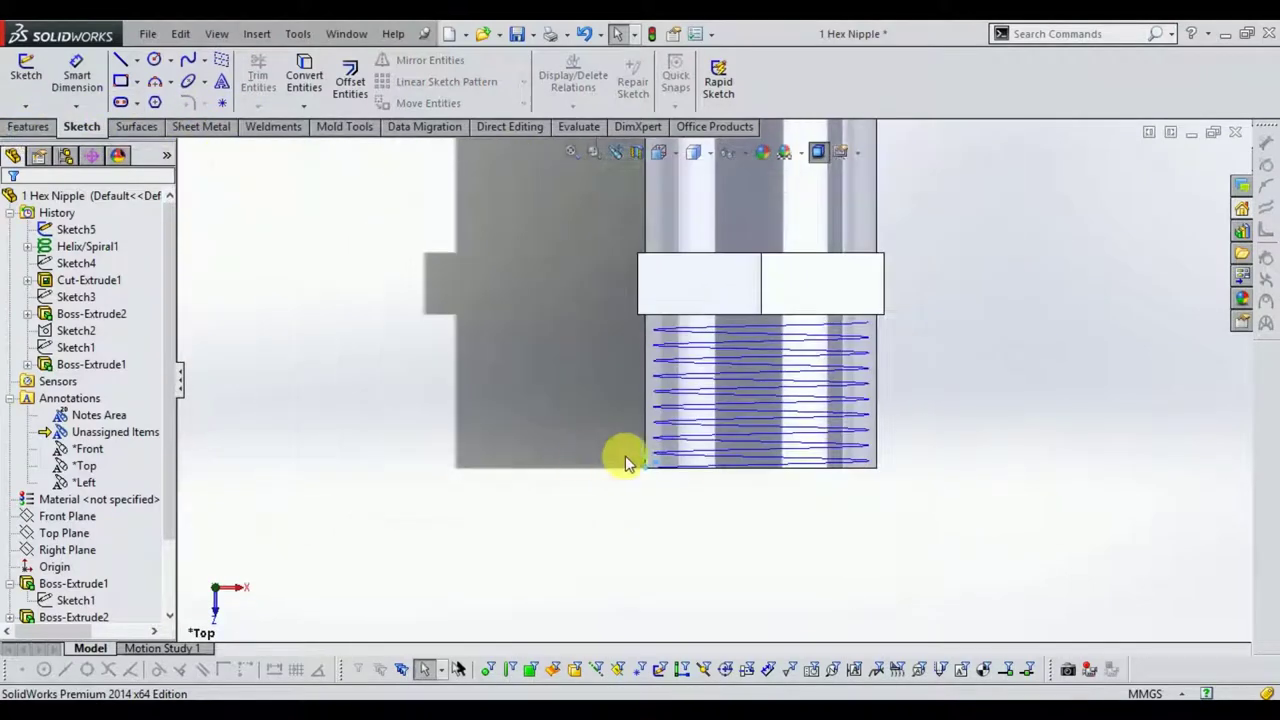
mouse_move(711, 457)
middle_down()
mouse_move(677, 314)
mouse_move(686, 363)
middle_up()
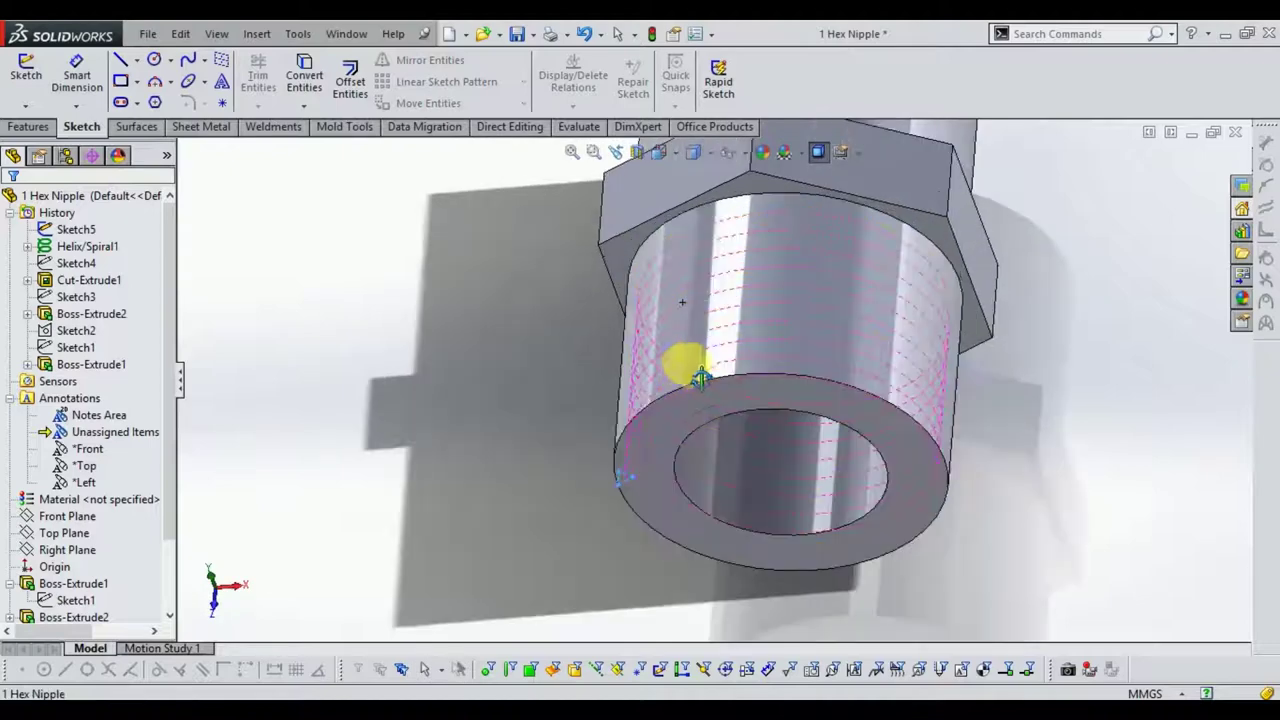
- Swept-cut Sketch5 along Helix/Spiral1 to cut the thread, then inspect the result
click(27, 126)
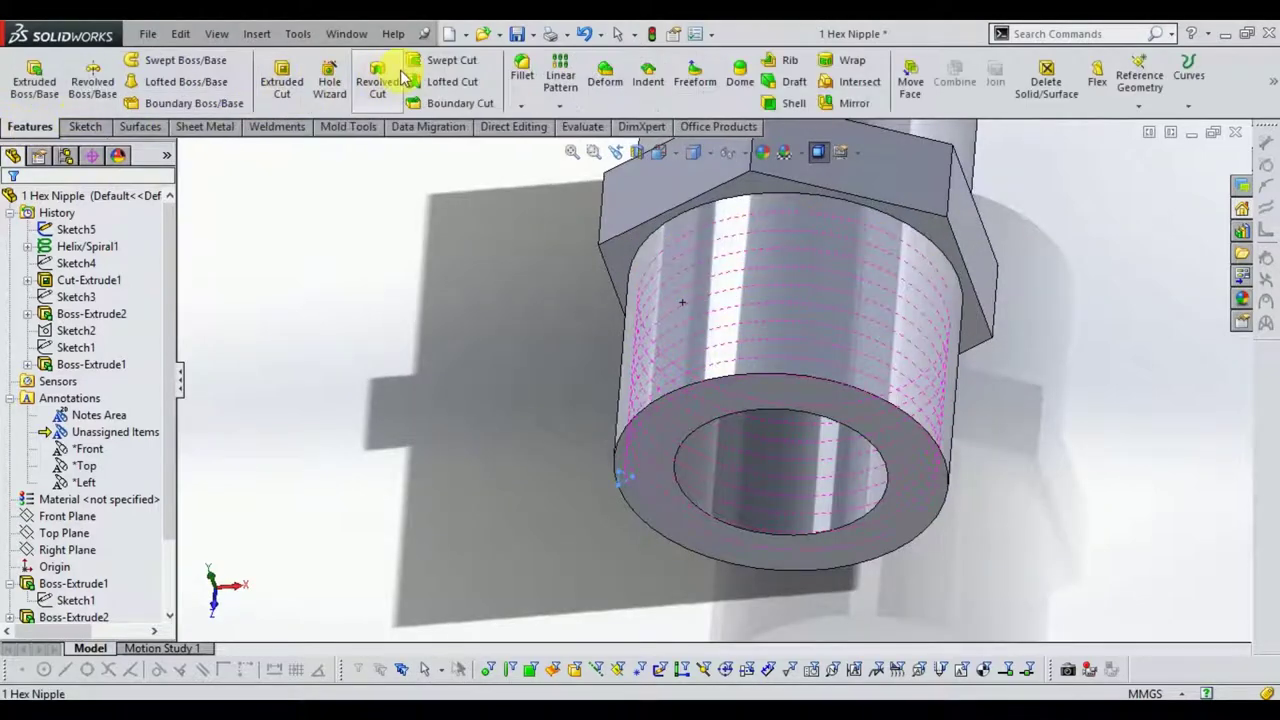
click(445, 62)
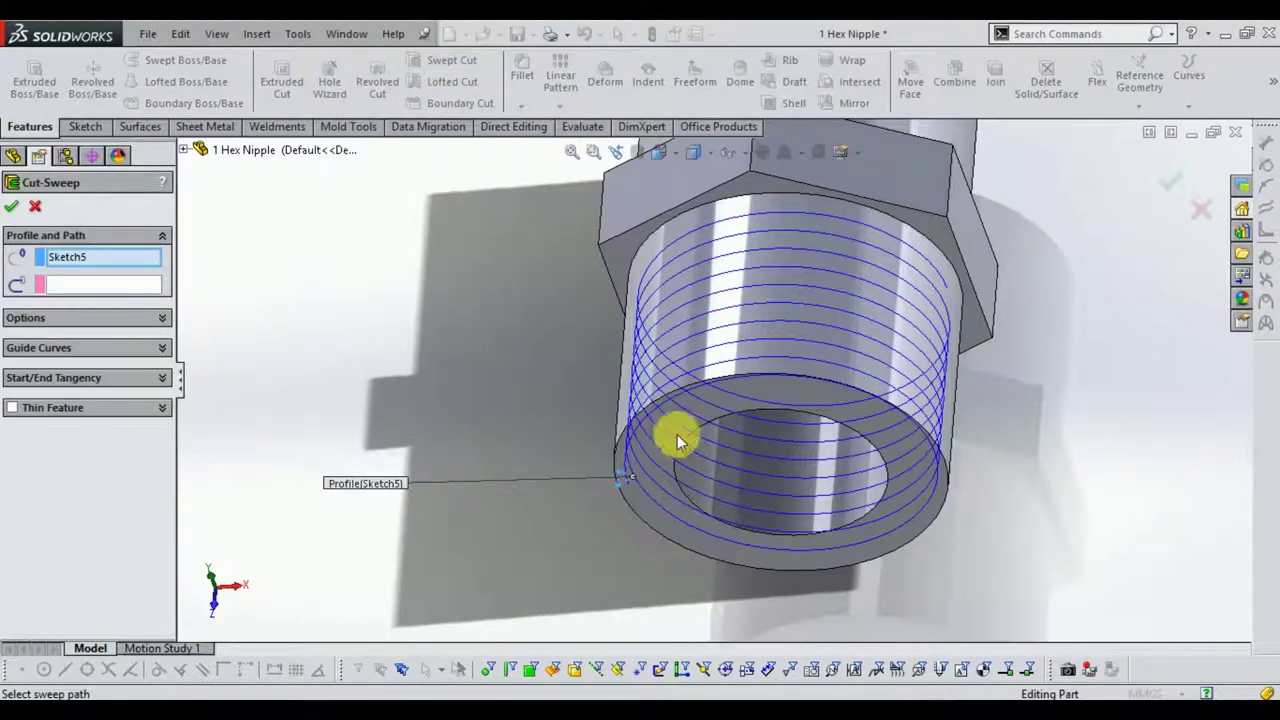
scroll(677, 440, down, 2)
click(130, 285)
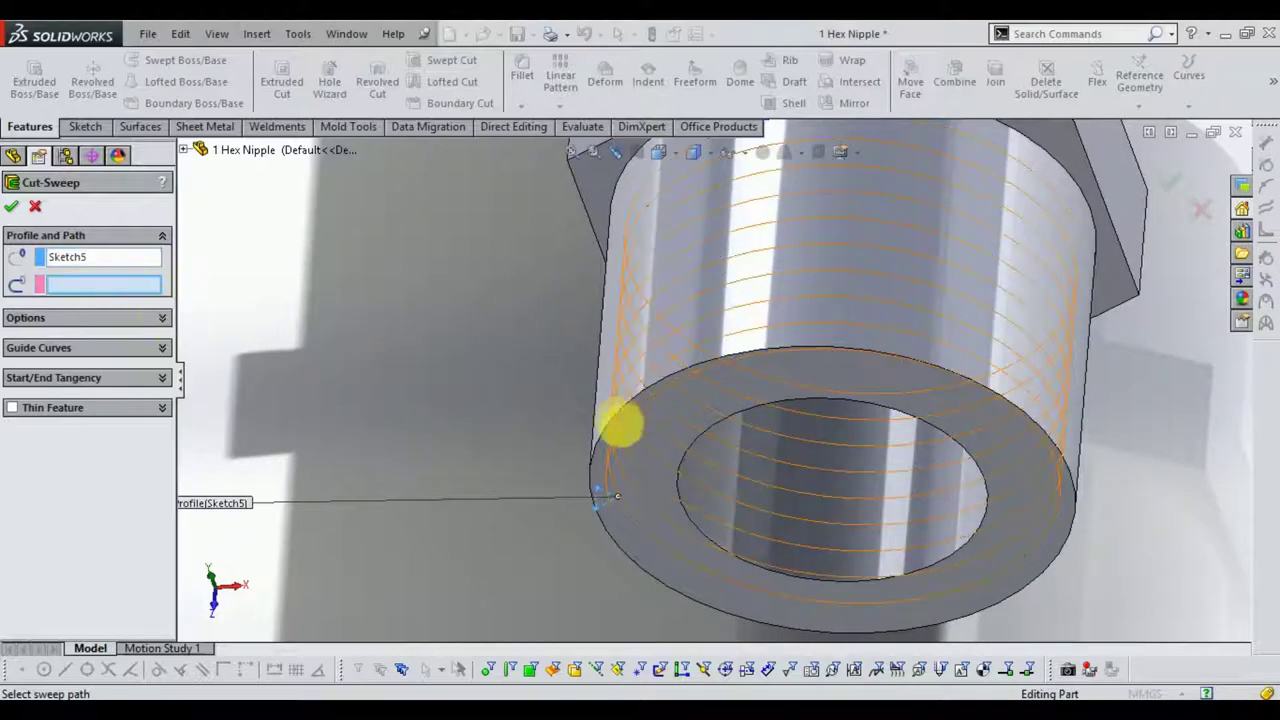
click(620, 425)
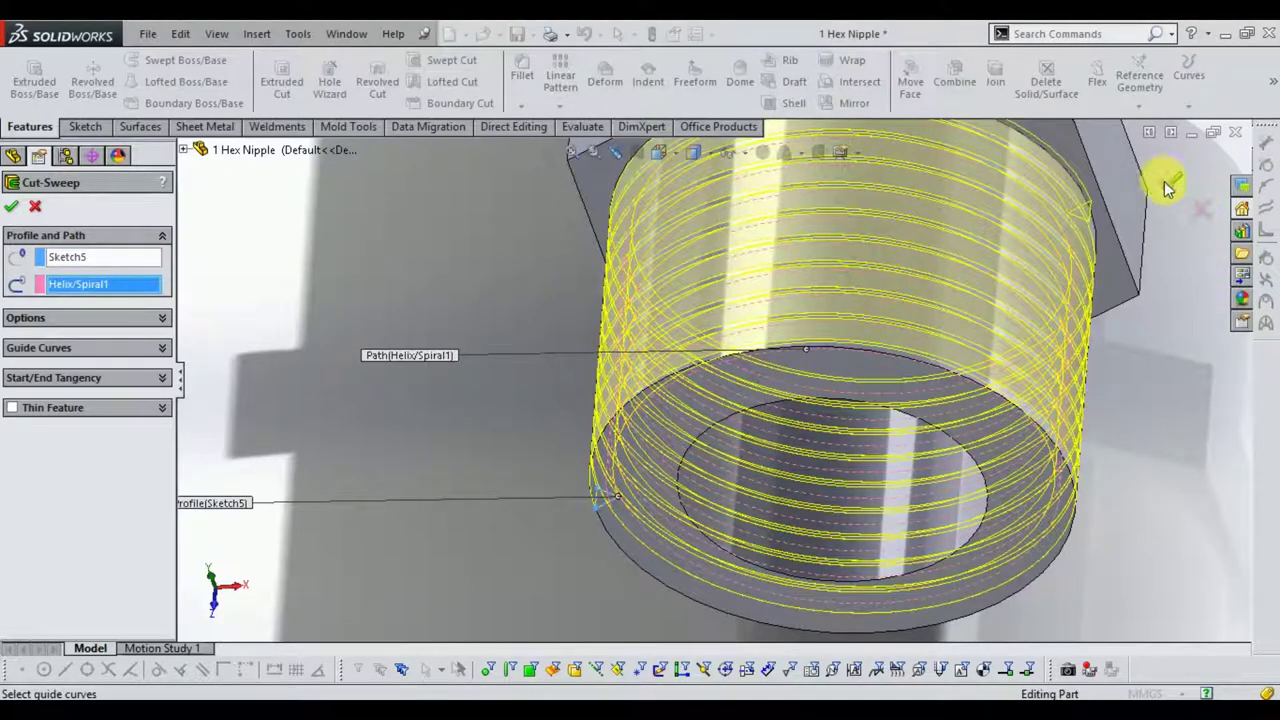
click(1170, 184)
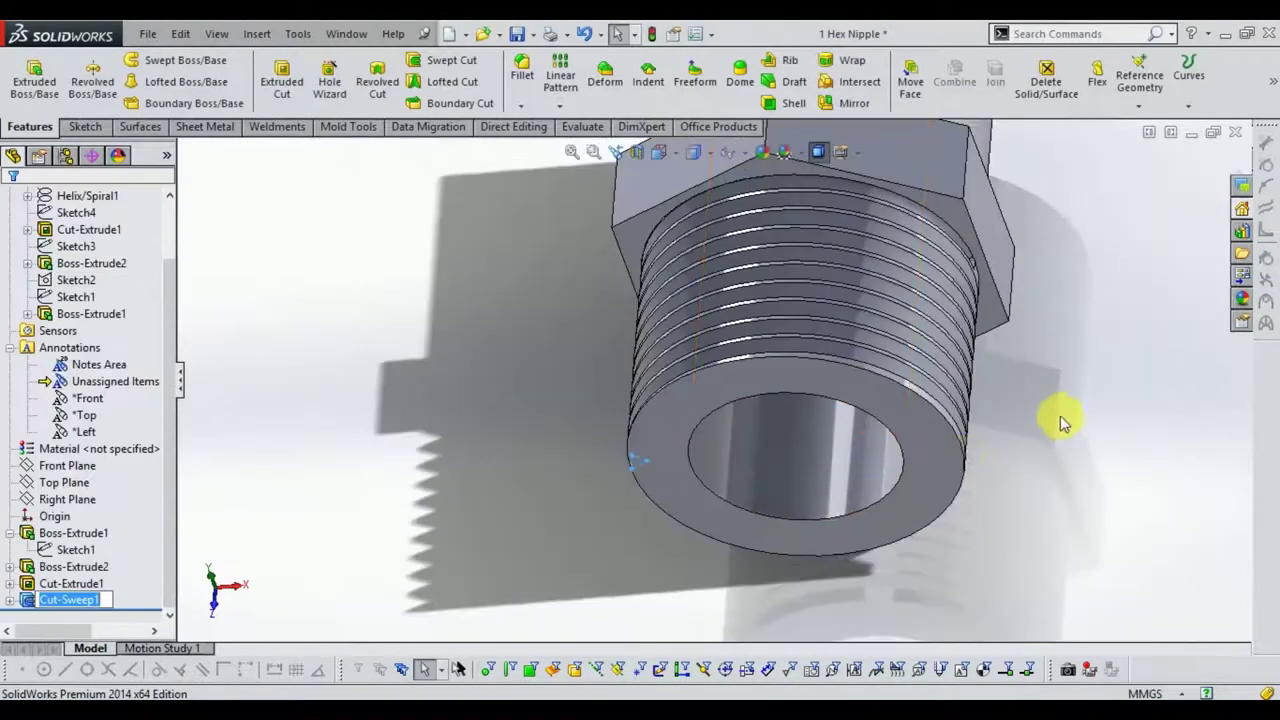
middle_drag(1062, 422, 1013, 300)
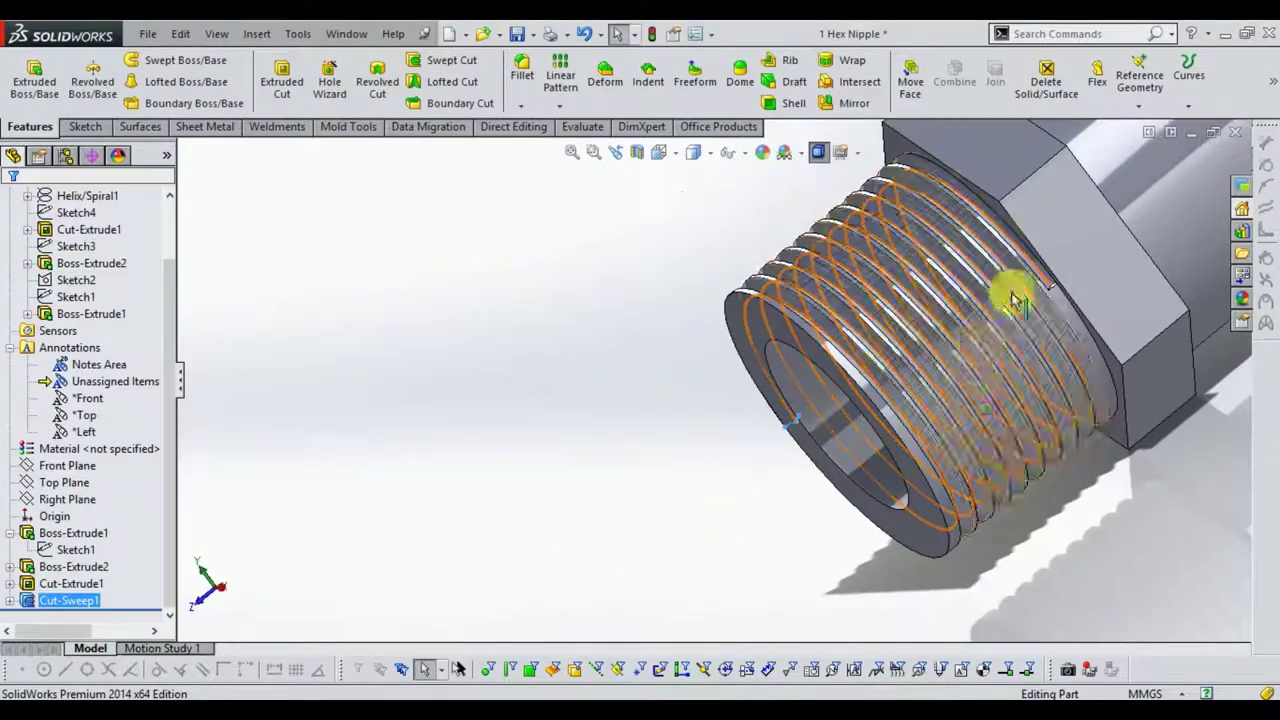
scroll(1013, 300, down, 3)
scroll(1014, 337, up, 3)
middle_drag(866, 377, 785, 425)
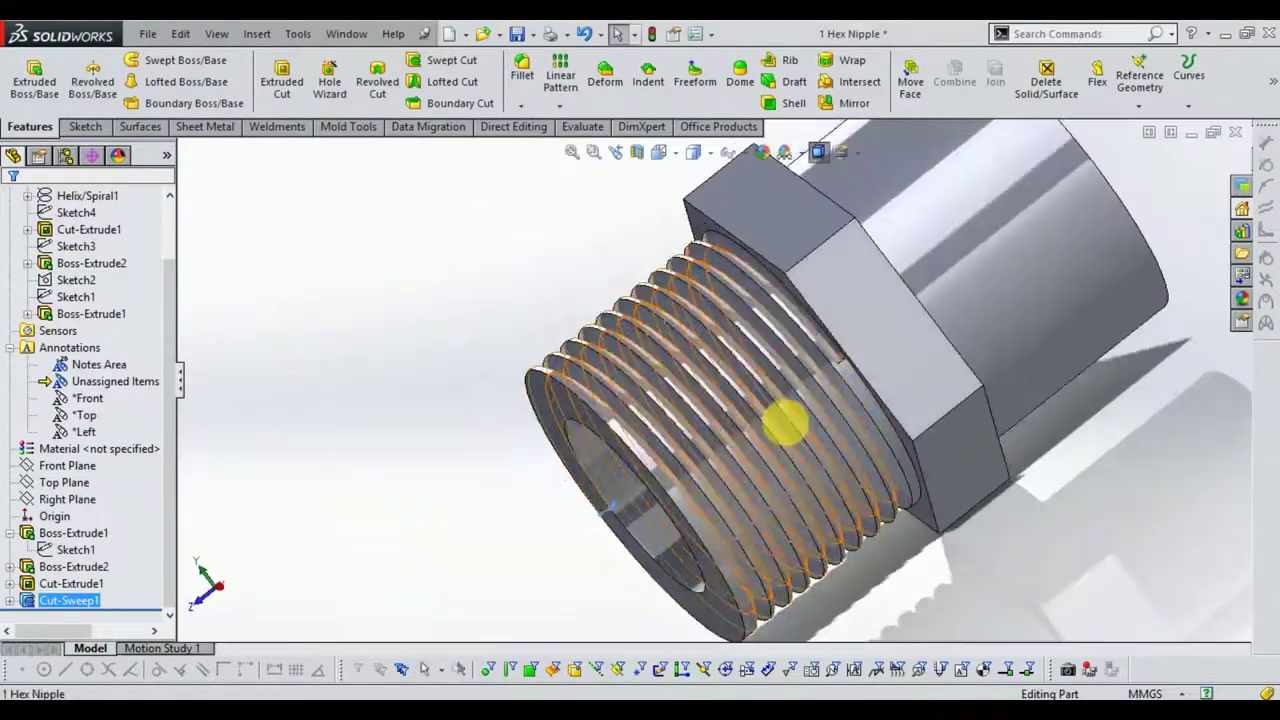
scroll(651, 371, down, 3)
- Zoom and orbit to inspect the new threads near the hex collar
scroll(573, 352, down, 3)
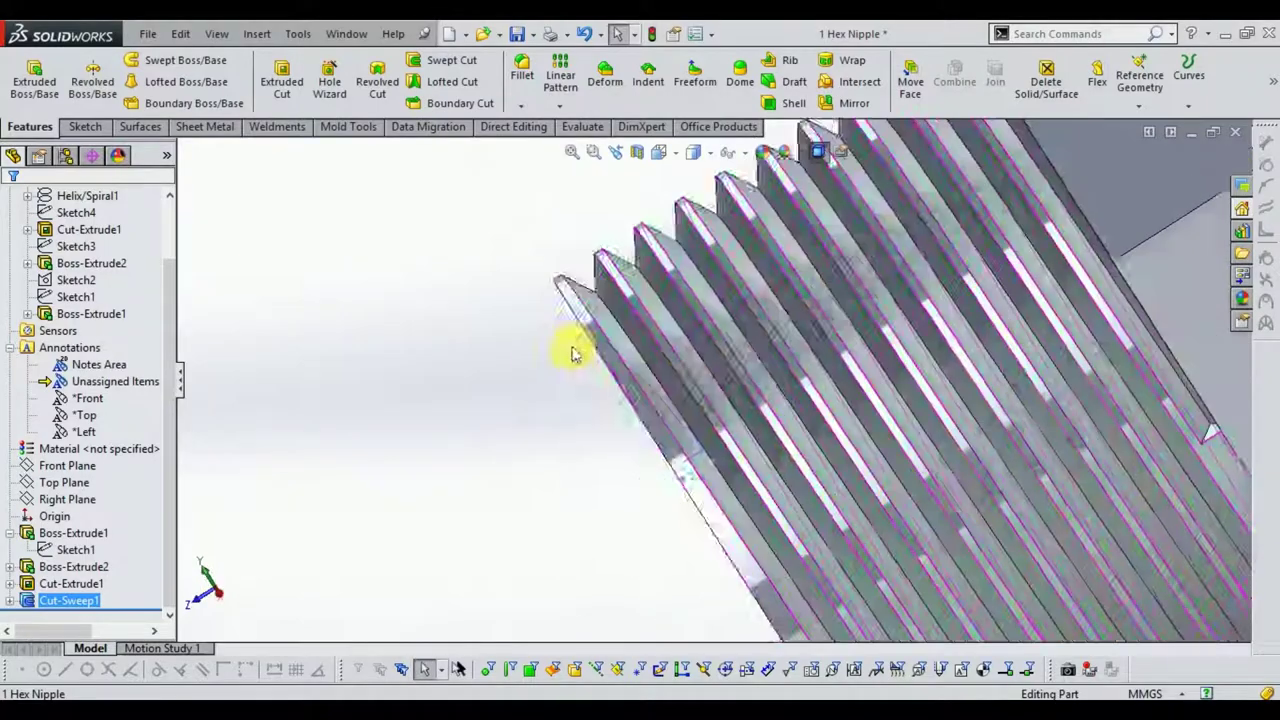
scroll(580, 360, up, 2)
scroll(447, 330, up, 3)
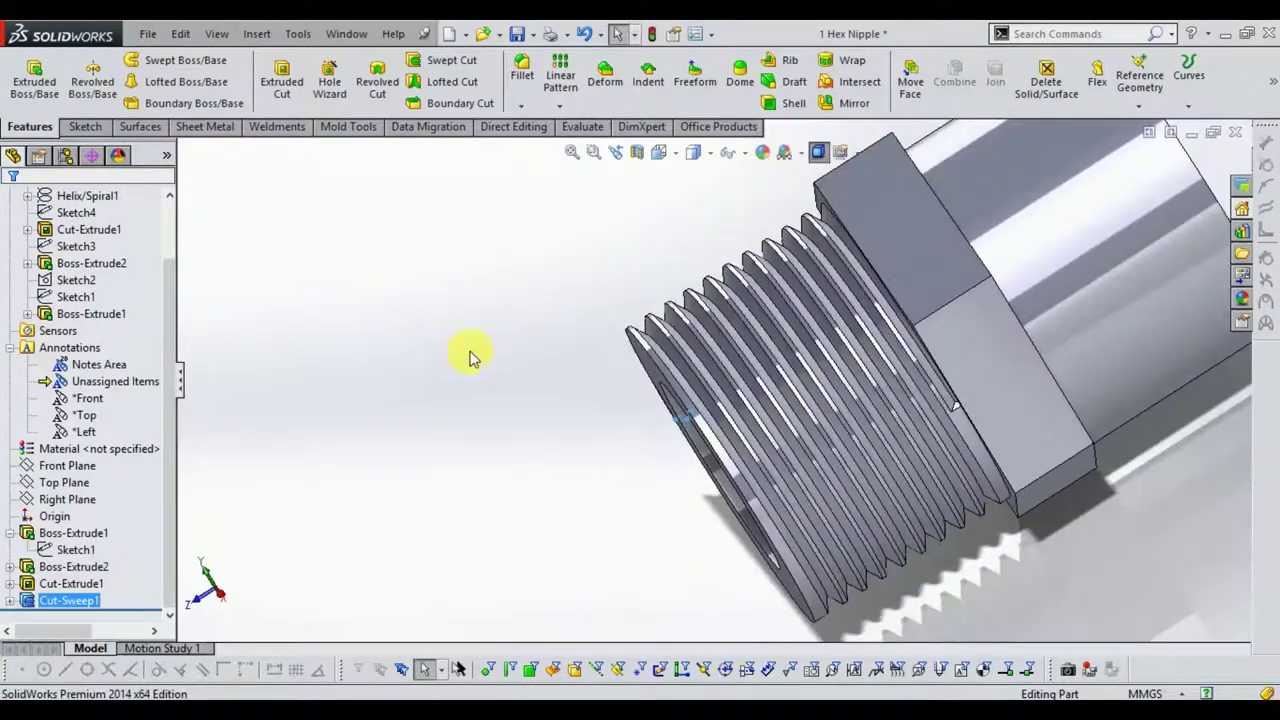
mouse_move(478, 347)
middle_down()
mouse_move(537, 289)
mouse_move(537, 317)
mouse_move(543, 266)
mouse_move(528, 294)
middle_up()
scroll(957, 363, down, 3)
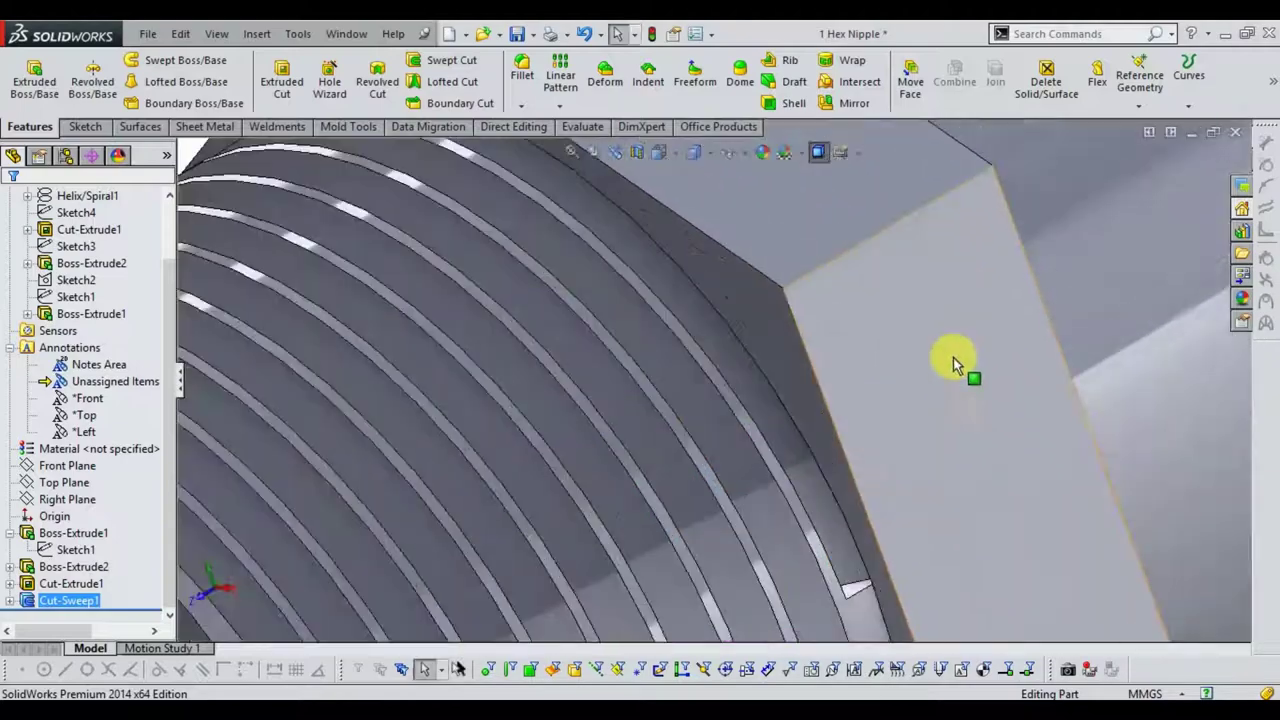
scroll(820, 563, down, 2)
scroll(870, 466, up, 3)
middle_drag(634, 449, 586, 457)
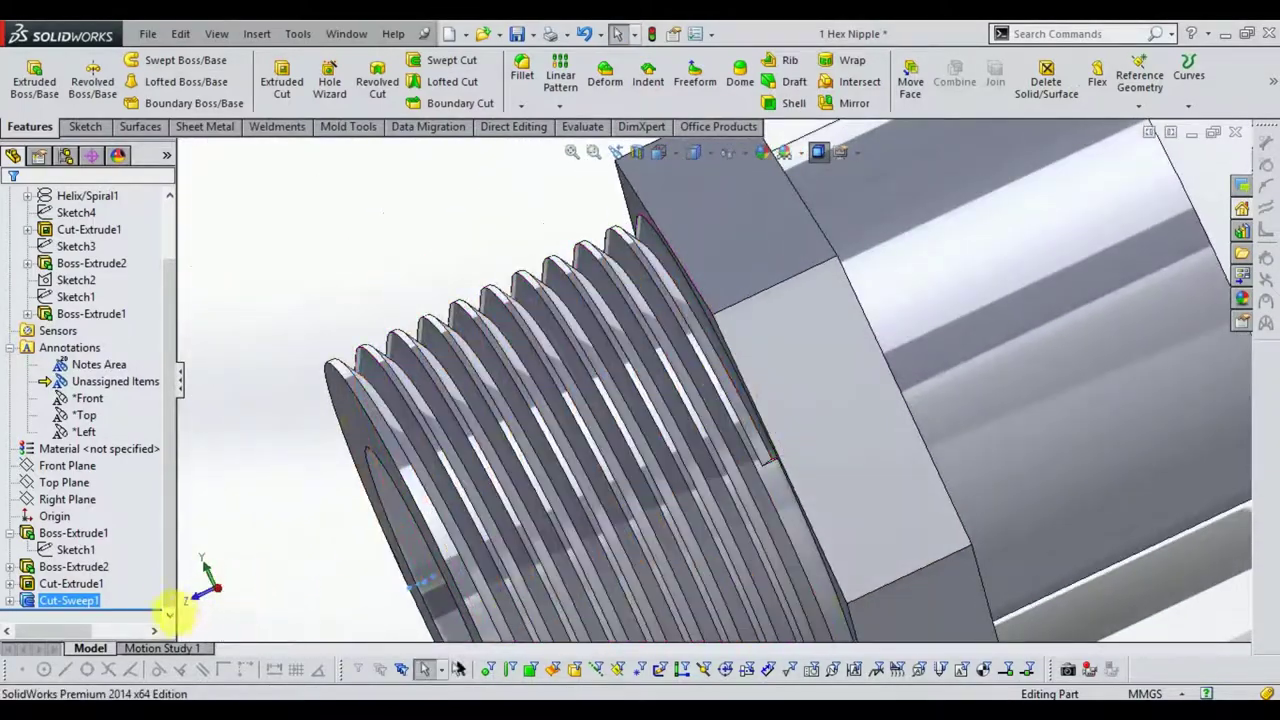
- Expand Cut-Sweep1 in the feature tree and select its Helix/Spiral1 path
scroll(800, 451, down, 3)
scroll(614, 414, down, 3)
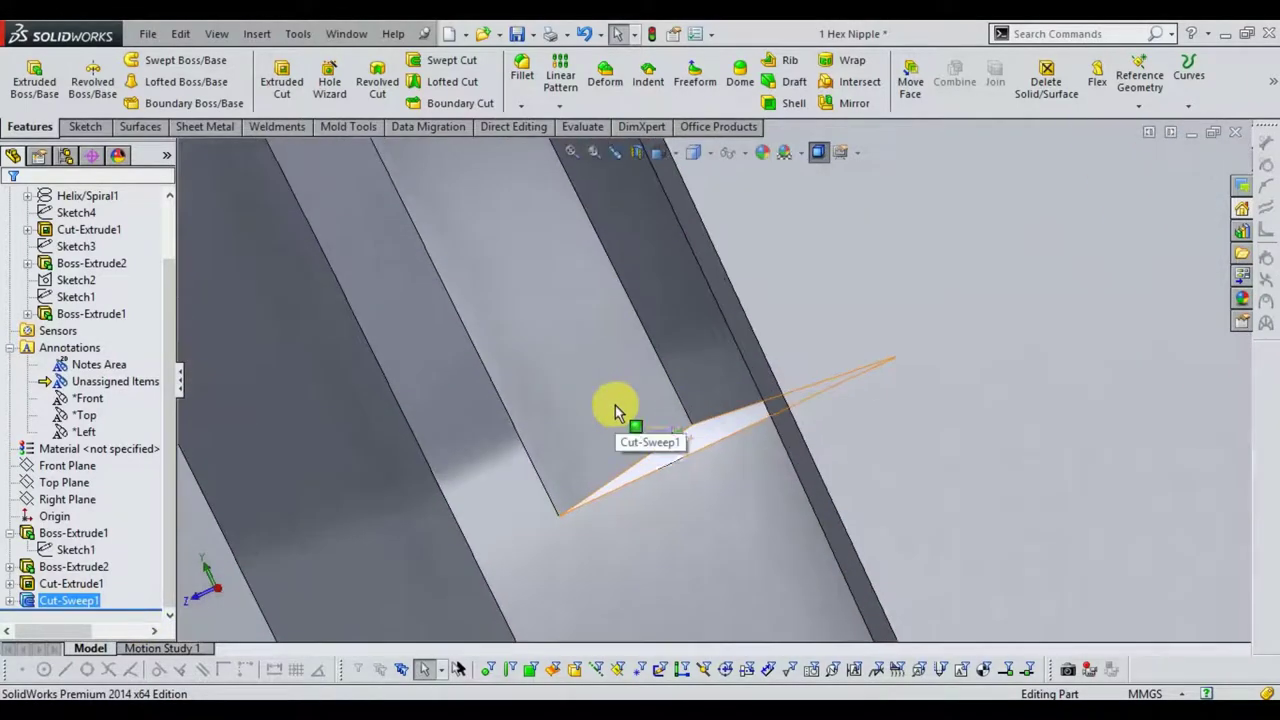
scroll(665, 415, down, 2)
scroll(630, 412, up, 3)
scroll(600, 450, up, 2)
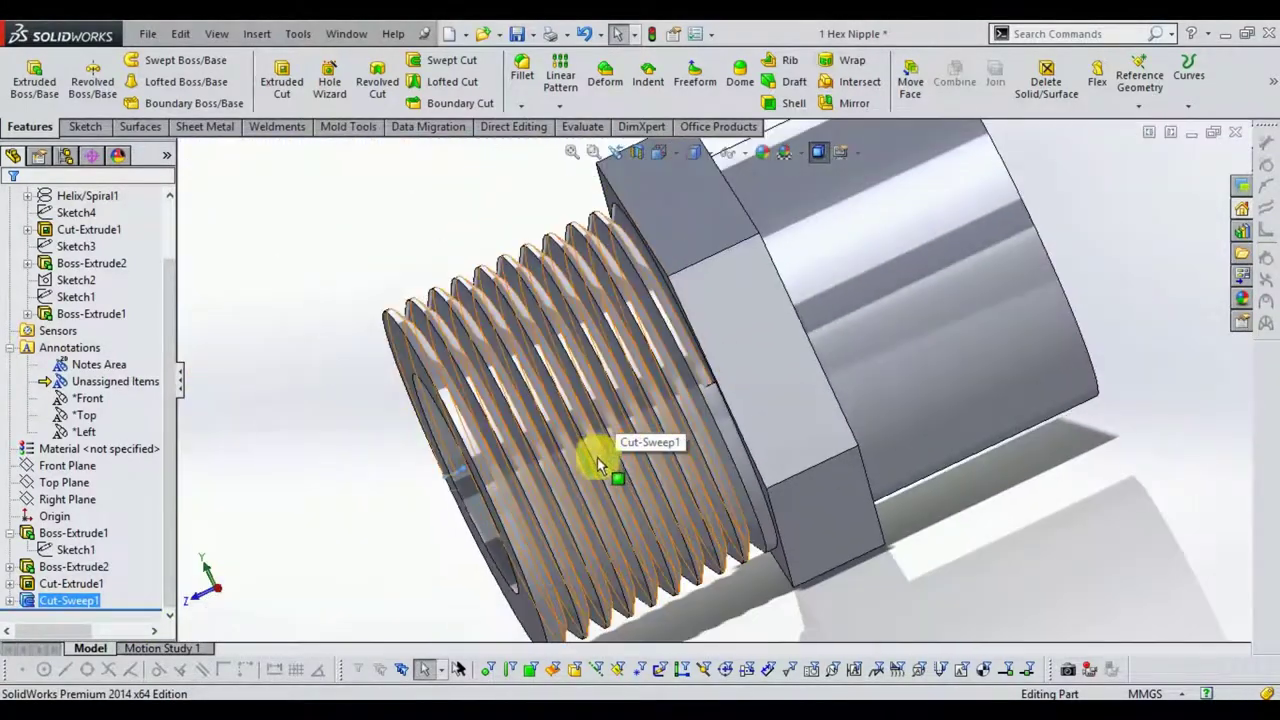
click(42, 603)
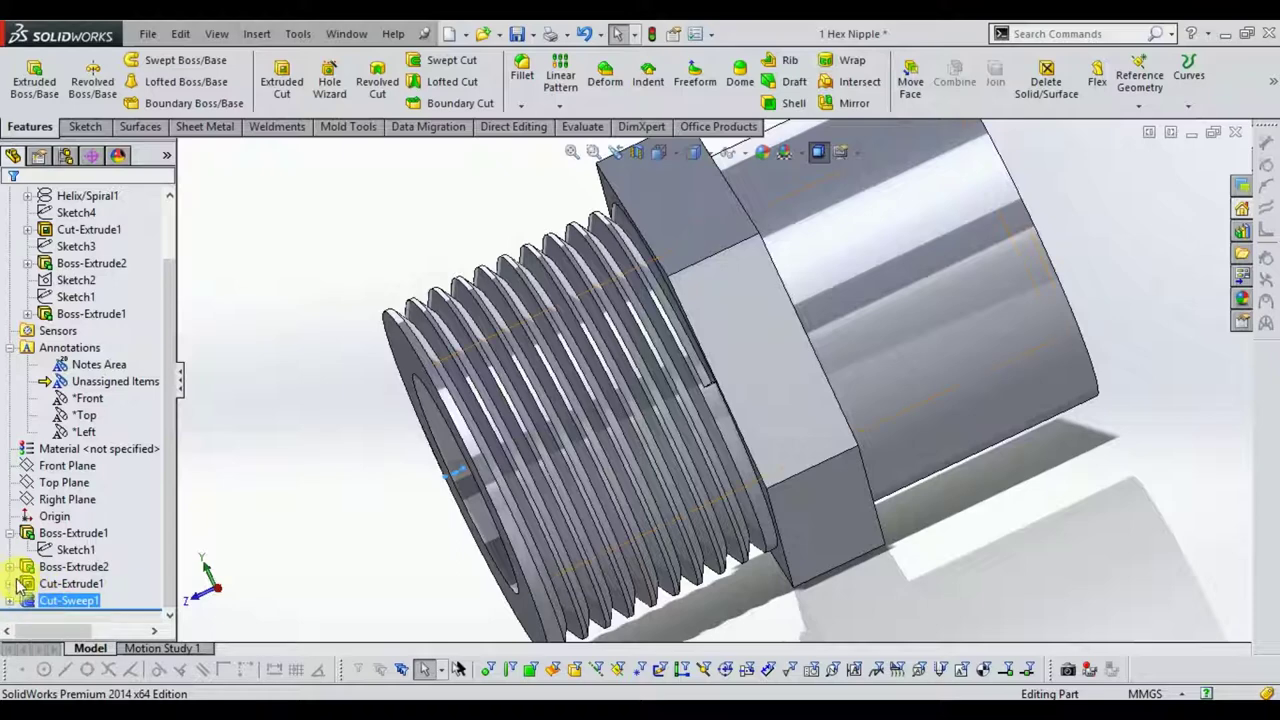
click(10, 601)
click(45, 600)
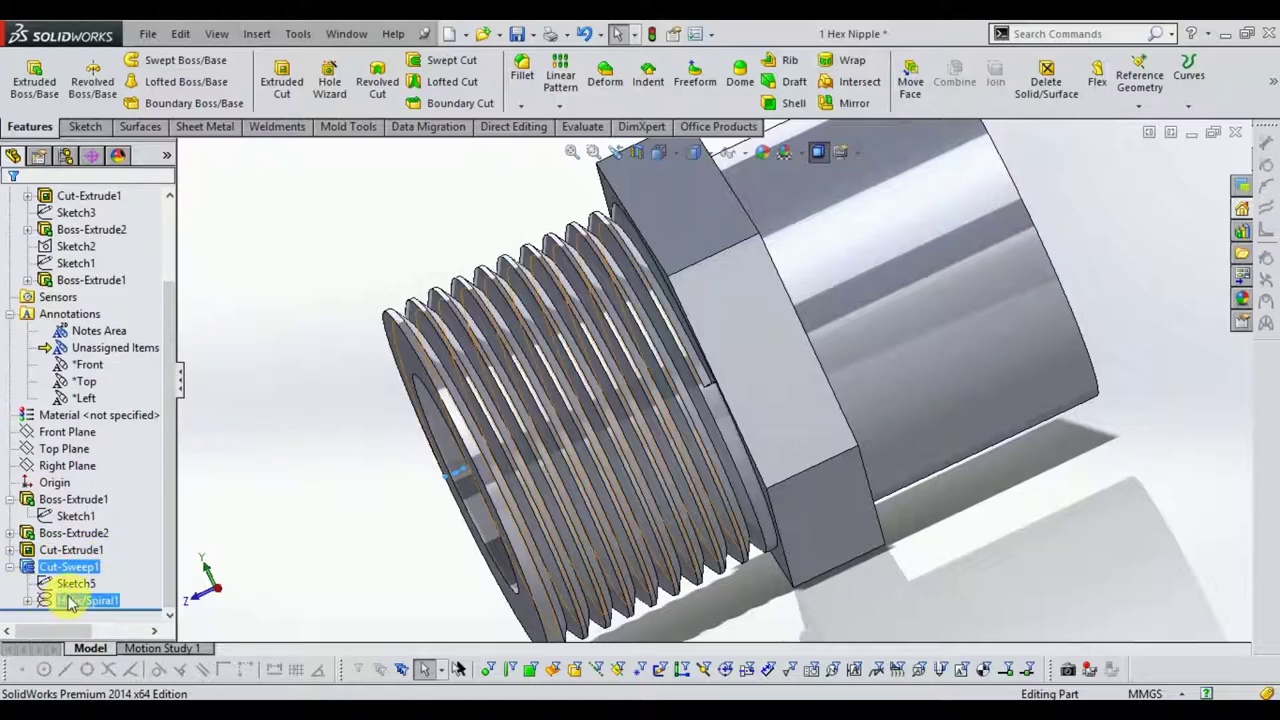
- Redefine Helix/Spiral1 to 2.50 mm pitch, 9 revolutions, 180° start, and inspect the rebuilt thread
right_click(70, 602)
click(78, 474)
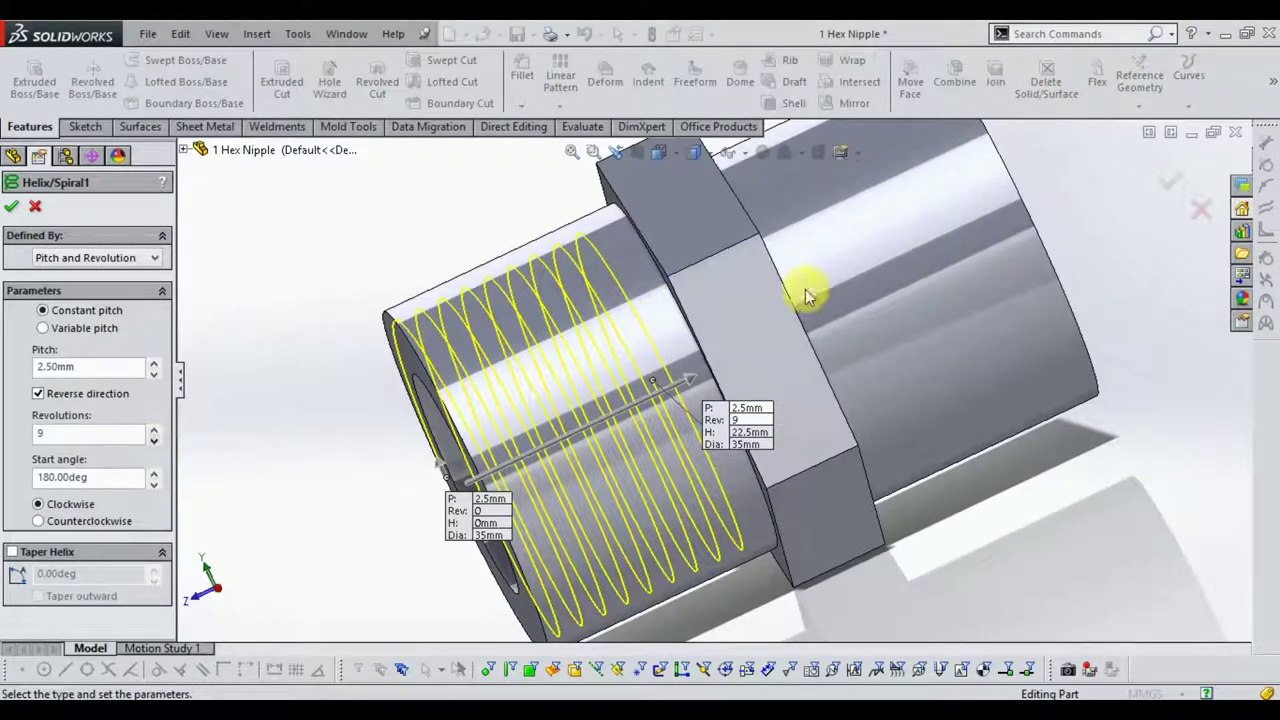
click(1167, 187)
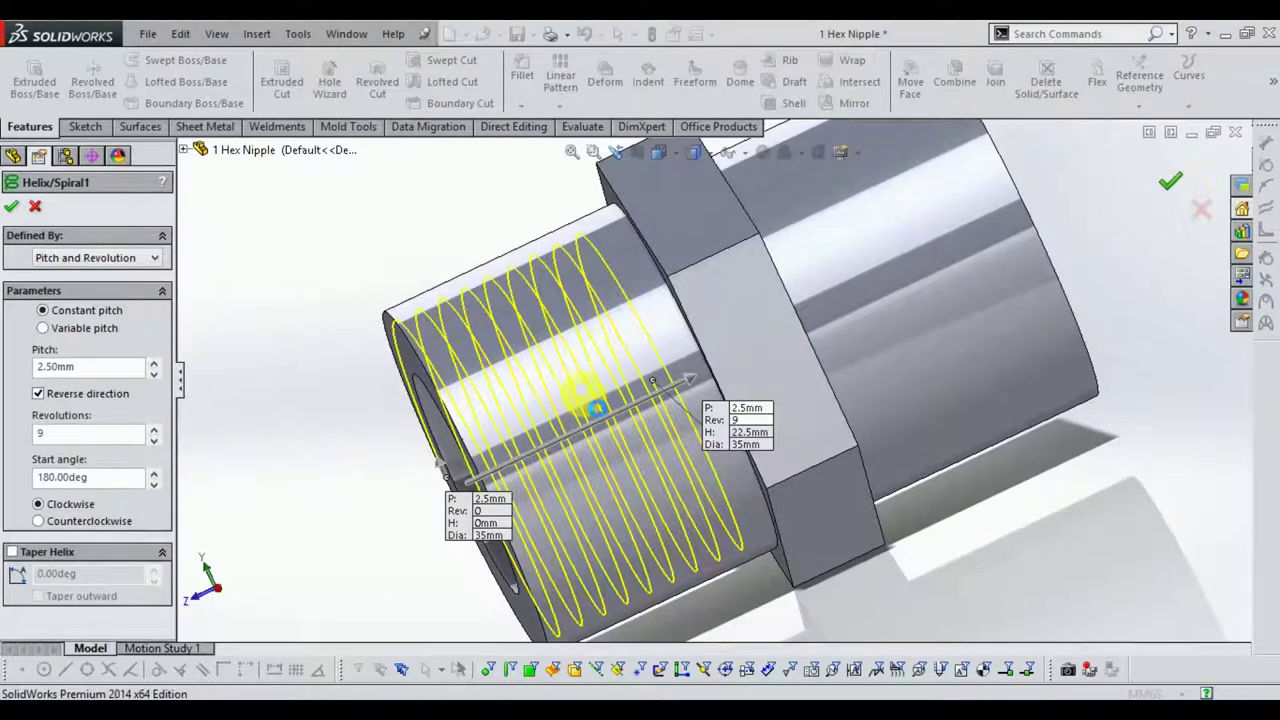
middle_drag(455, 415, 640, 545)
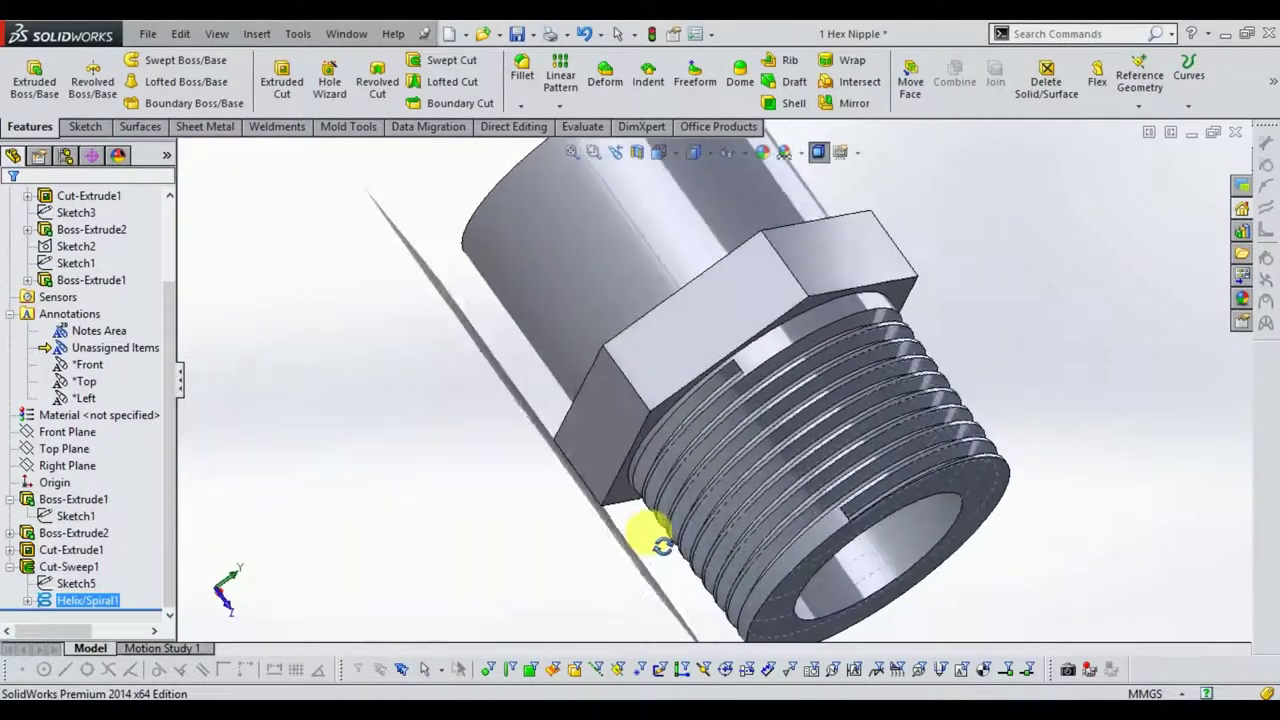
middle_drag(640, 545, 886, 471)
mouse_move(1127, 458)
middle_down()
mouse_move(957, 406)
mouse_move(829, 389)
mouse_move(891, 423)
mouse_move(1080, 360)
middle_up()
scroll(1080, 360, down, 2)
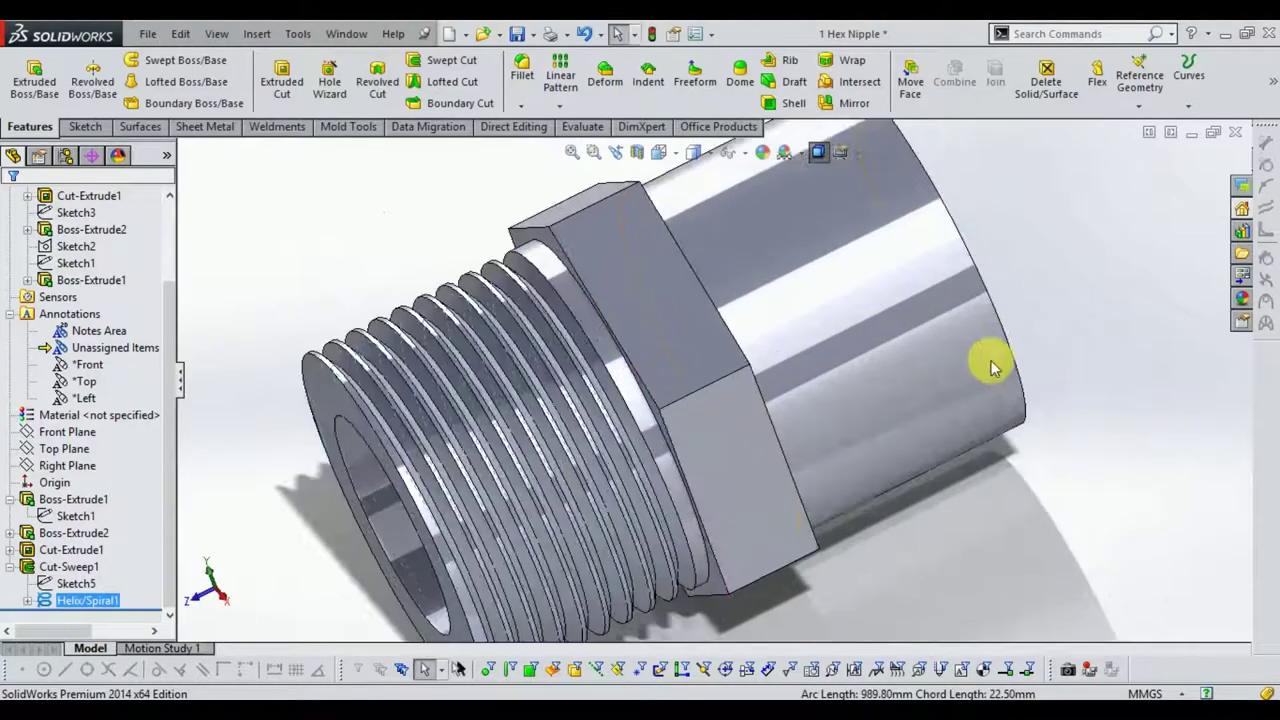
mouse_move(986, 357)
middle_down()
mouse_move(923, 371)
mouse_move(971, 380)
mouse_move(935, 470)
mouse_move(814, 423)
mouse_move(866, 523)
mouse_move(905, 520)
mouse_move(893, 513)
middle_up()
scroll(814, 423, down, 2)
scroll(823, 423, up, 2)
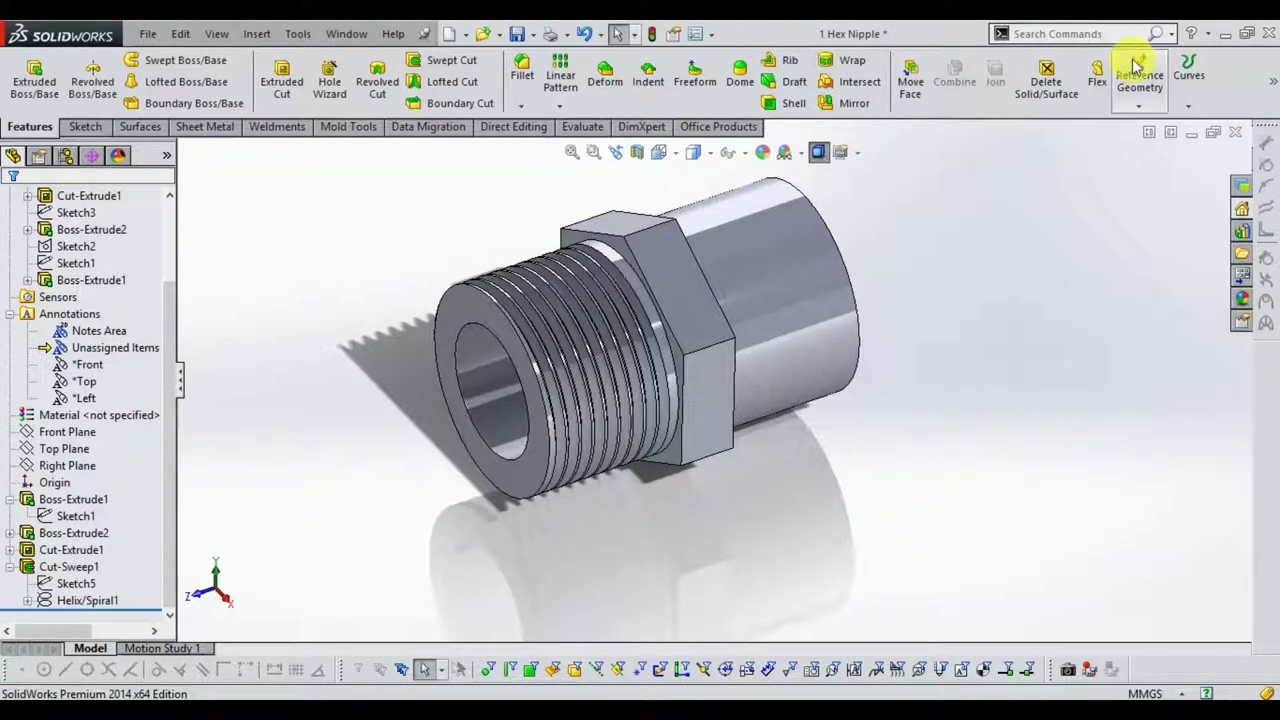
- Mirror Cut-Sweep1 about the Front Plane to thread the opposite end
click(67, 568)
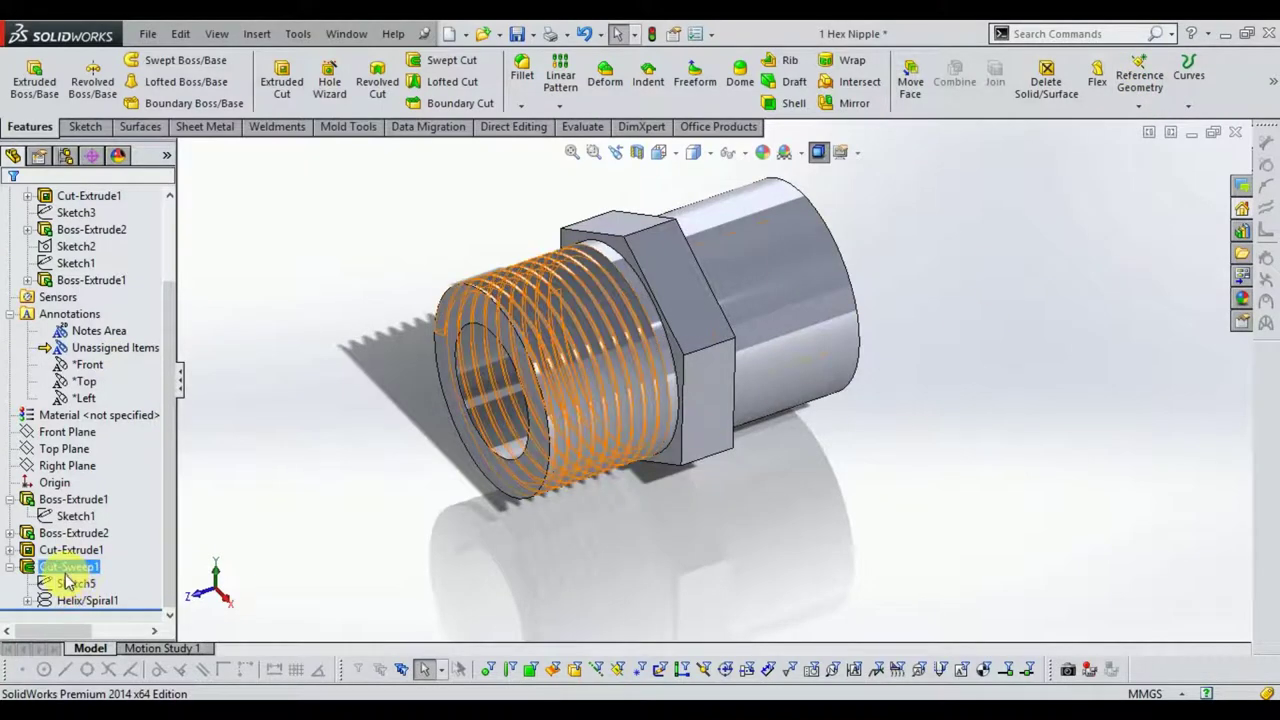
click(10, 567)
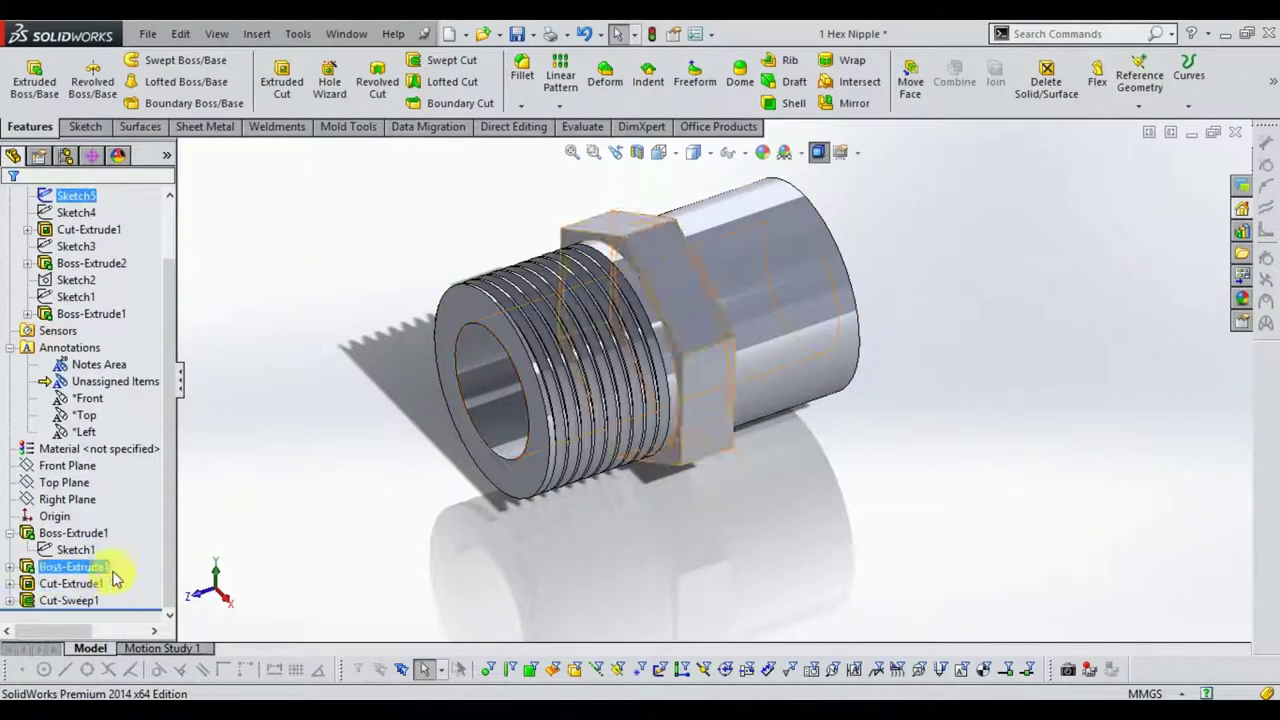
click(60, 601)
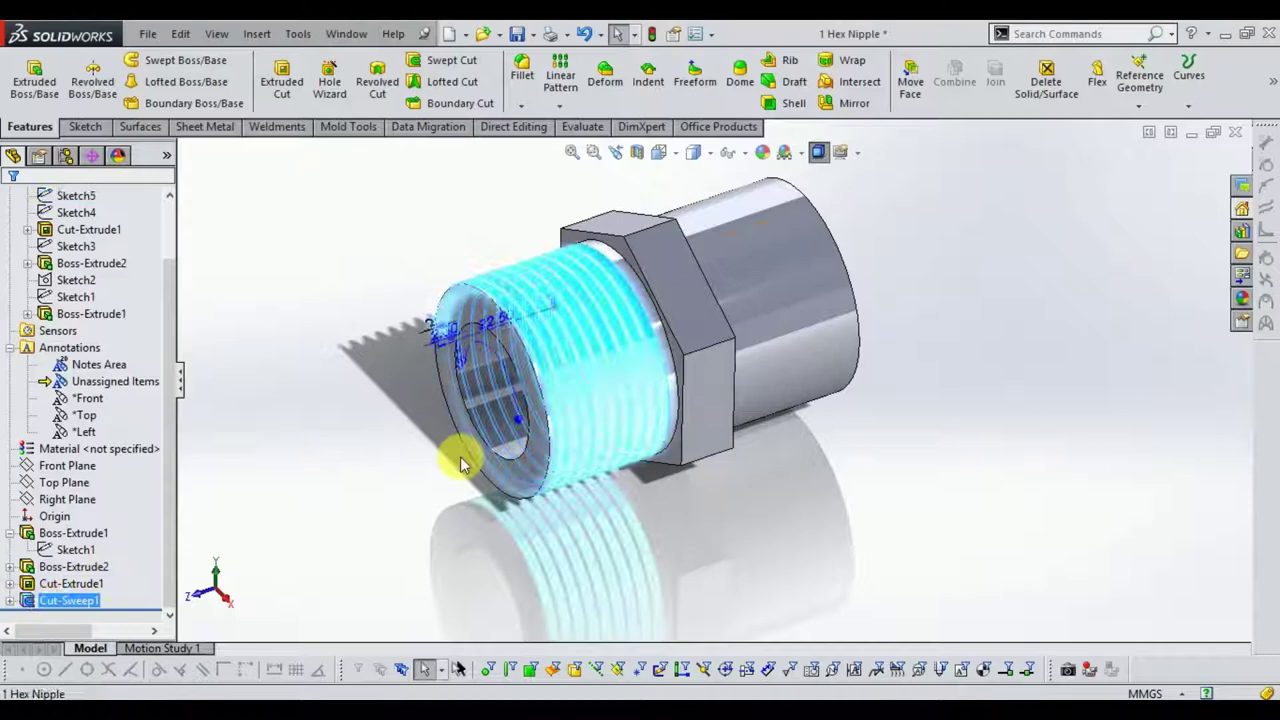
click(851, 104)
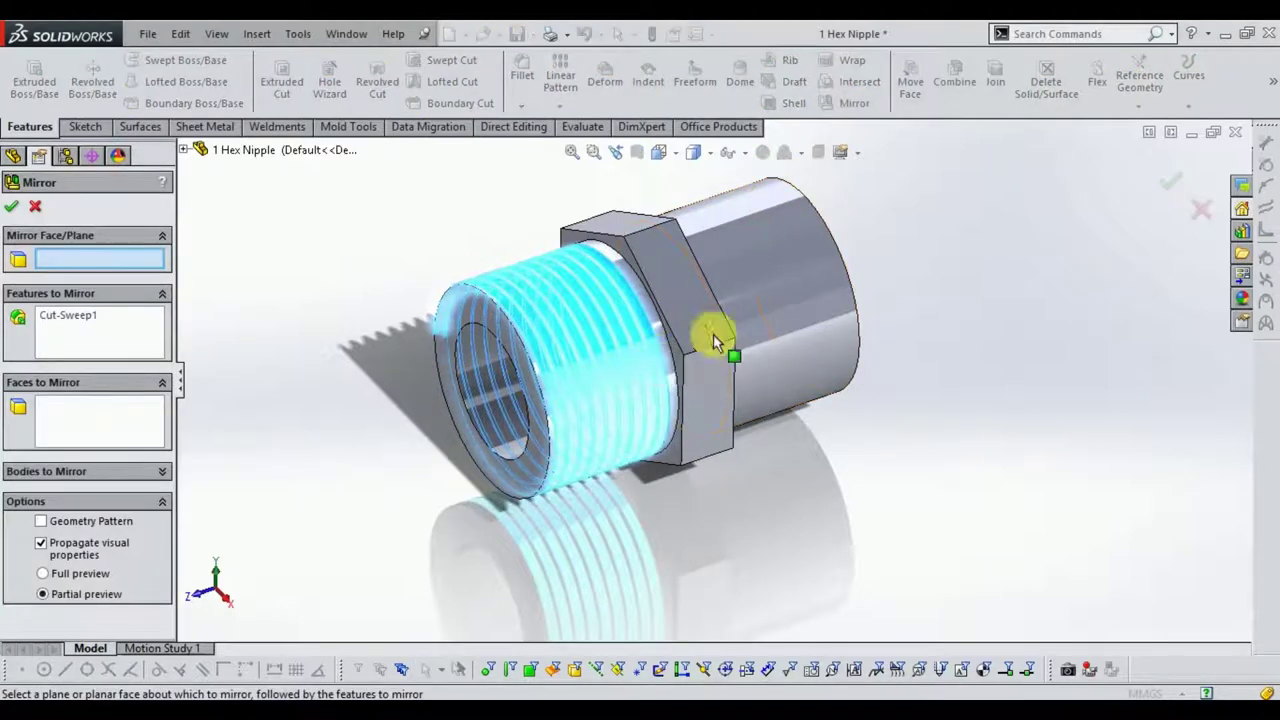
click(185, 150)
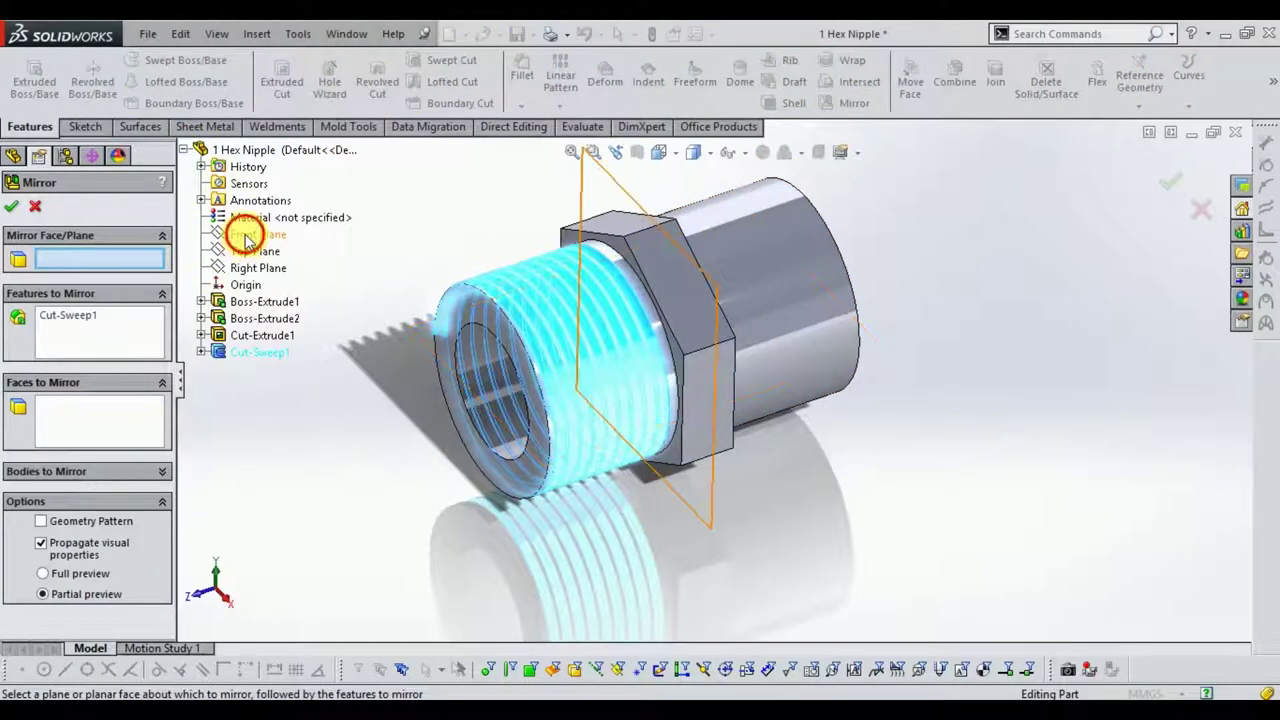
click(248, 234)
click(1172, 183)
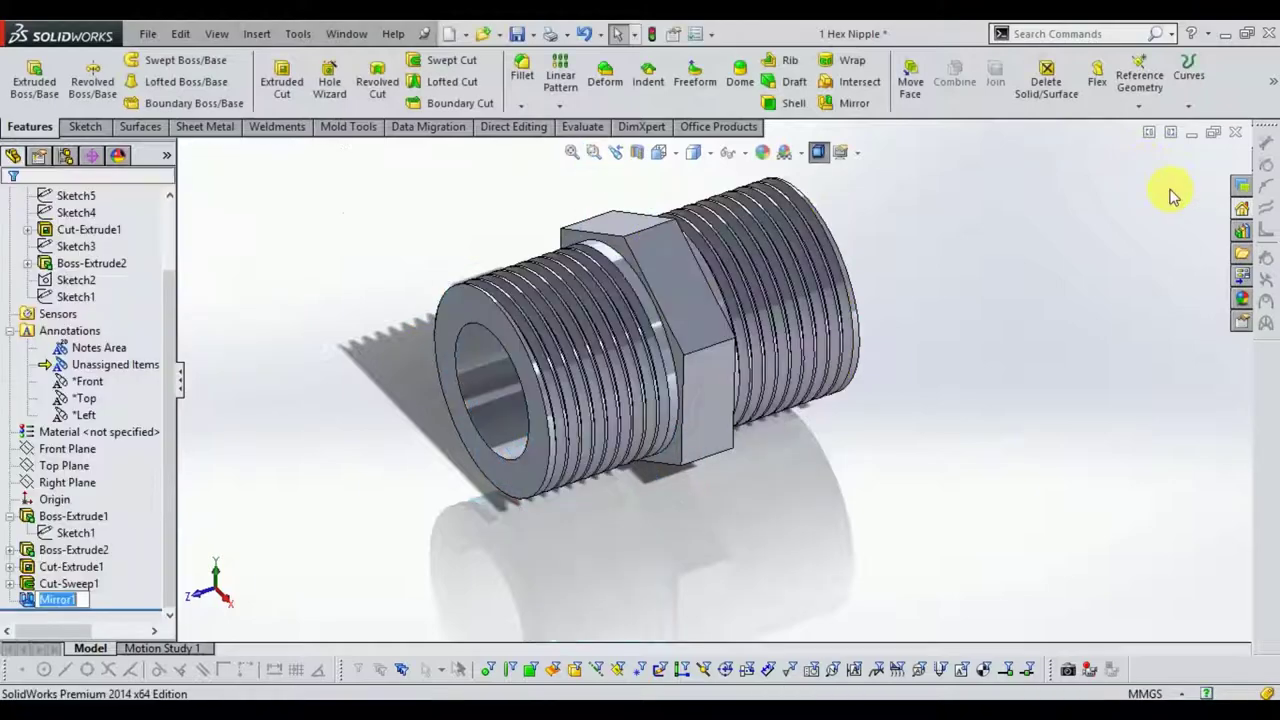
mouse_move(980, 297)
middle_down()
mouse_move(909, 423)
mouse_move(951, 434)
mouse_move(940, 420)
mouse_move(940, 459)
mouse_move(934, 437)
mouse_move(943, 443)
middle_up()
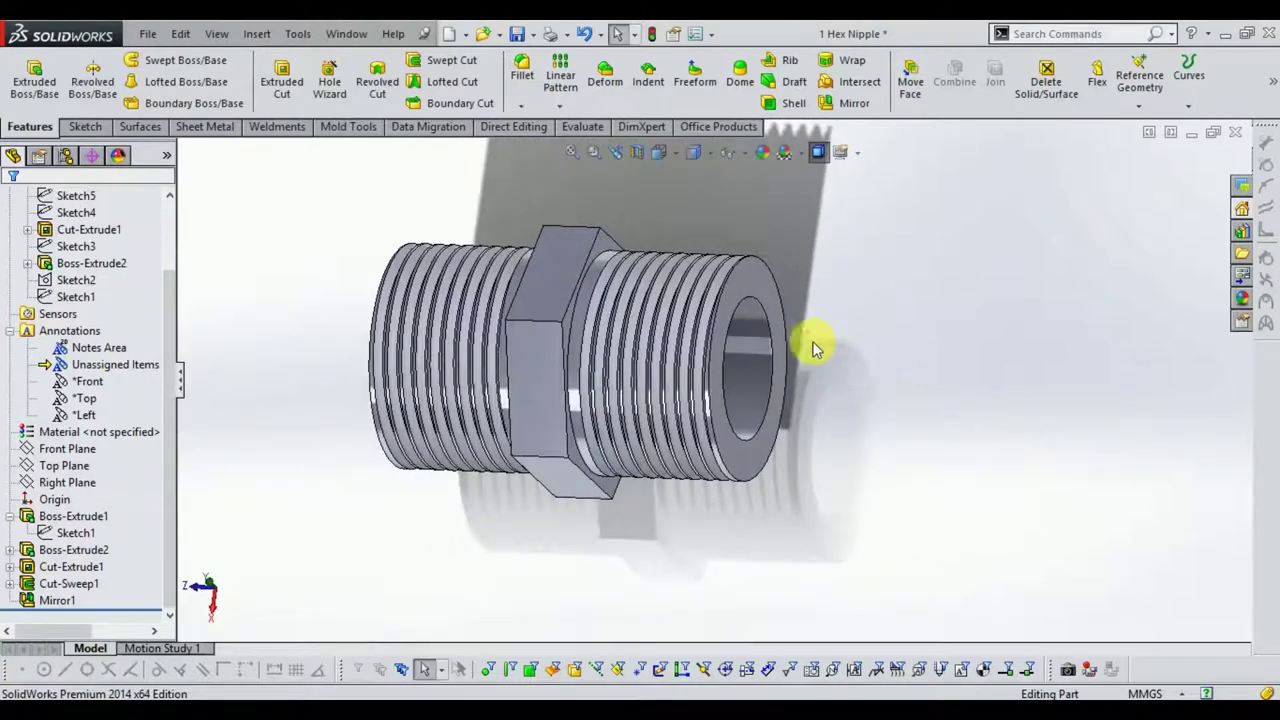
scroll(840, 360, down, 2)
scroll(853, 368, up, 1)
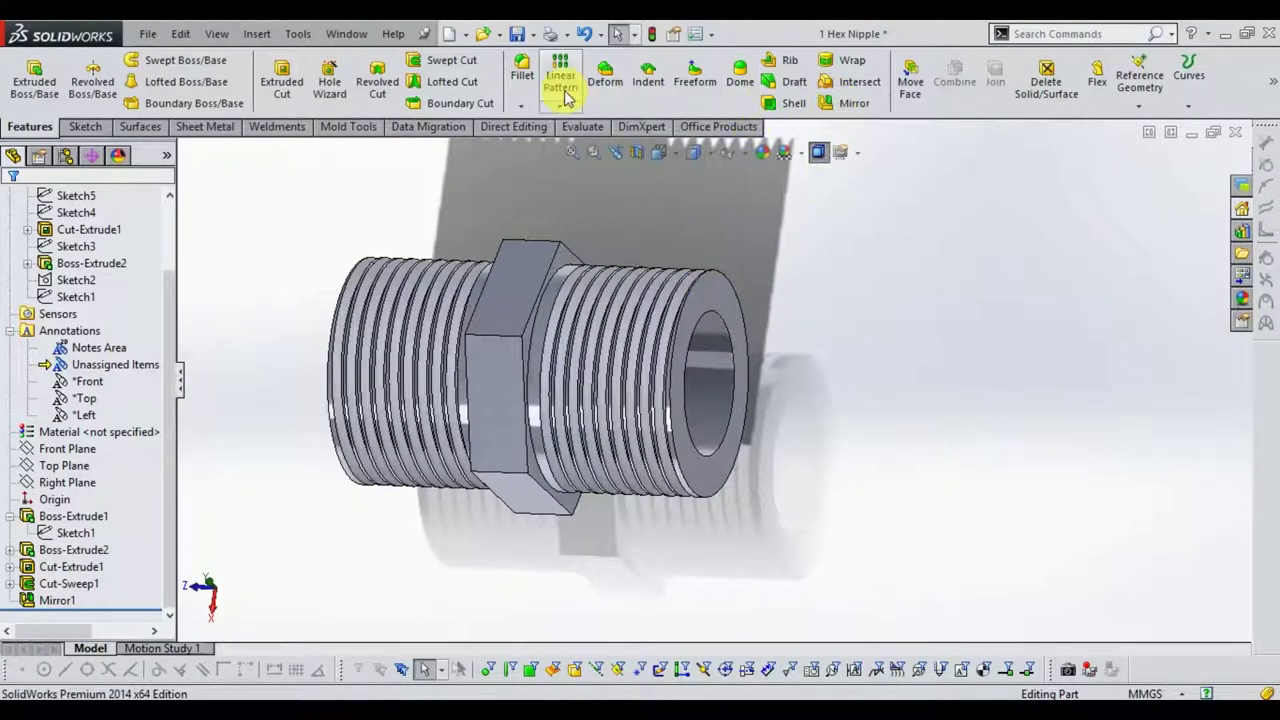
- Chamfer the outer edges of both threaded ends at 1 mm × 45°
click(524, 108)
click(558, 143)
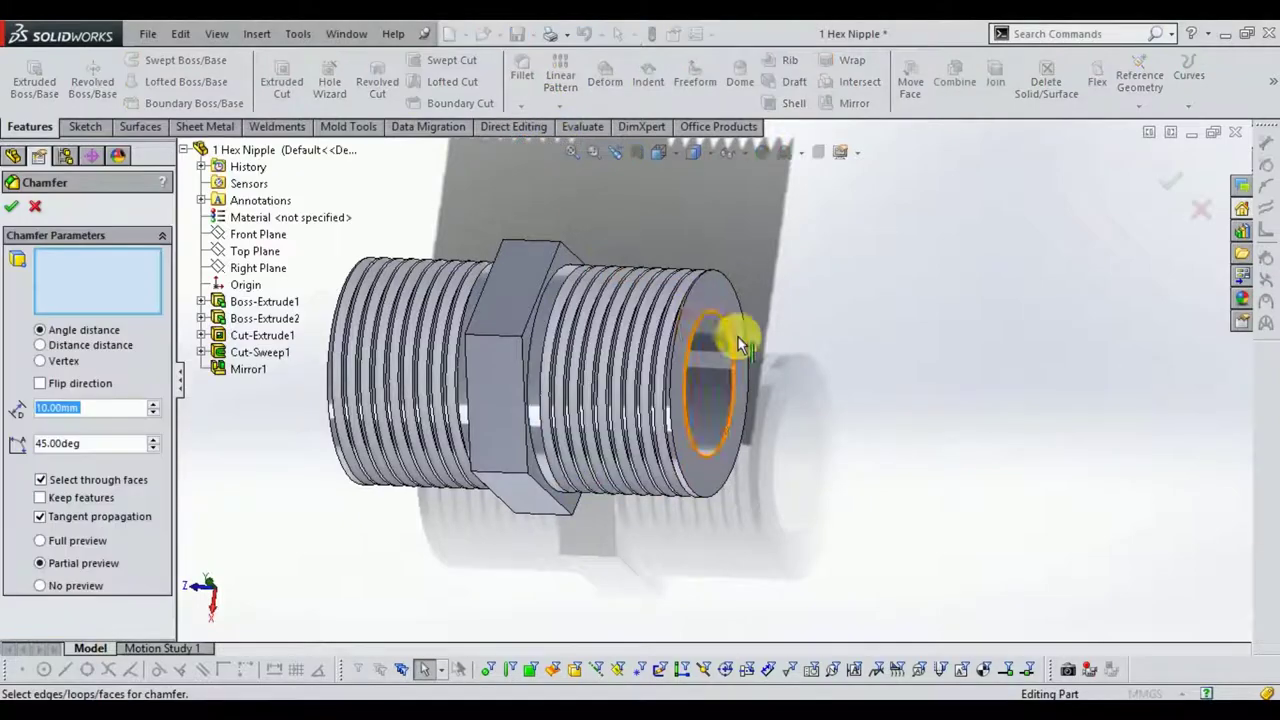
scroll(738, 337, down, 5)
scroll(695, 255, down, 3)
scroll(780, 371, down, 2)
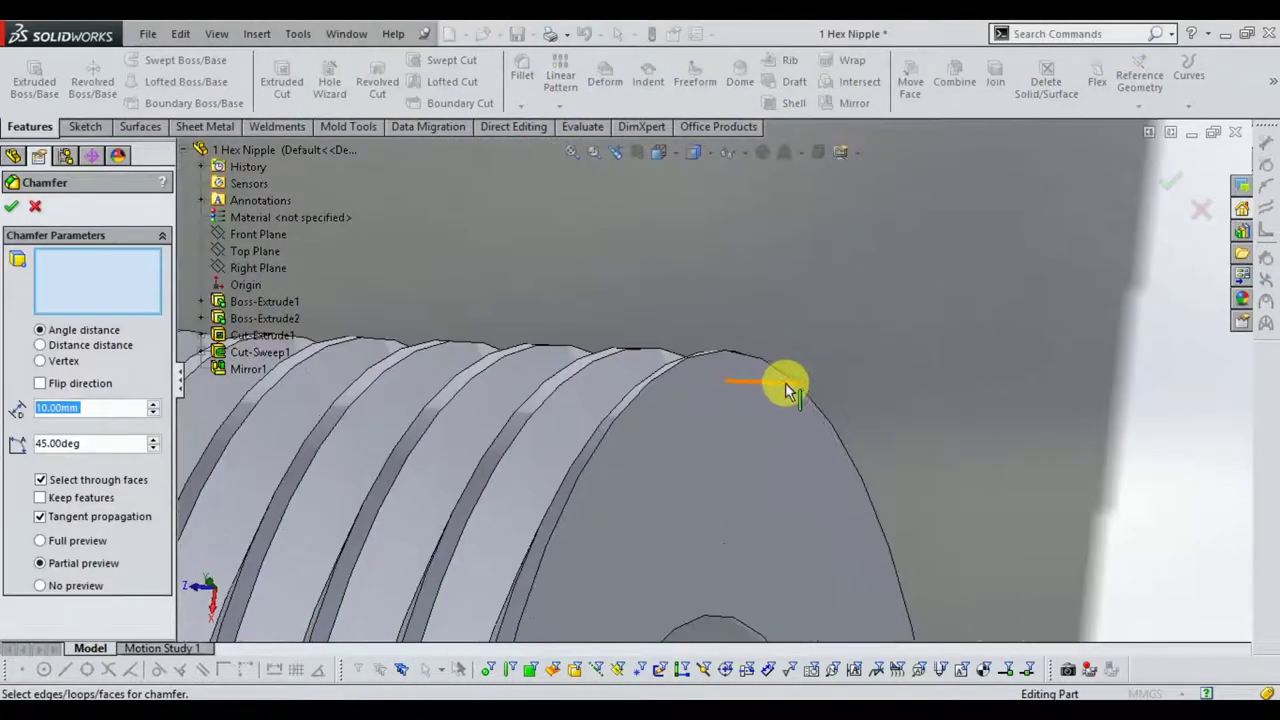
click(835, 424)
scroll(895, 290, up, 3)
scroll(905, 284, up, 3)
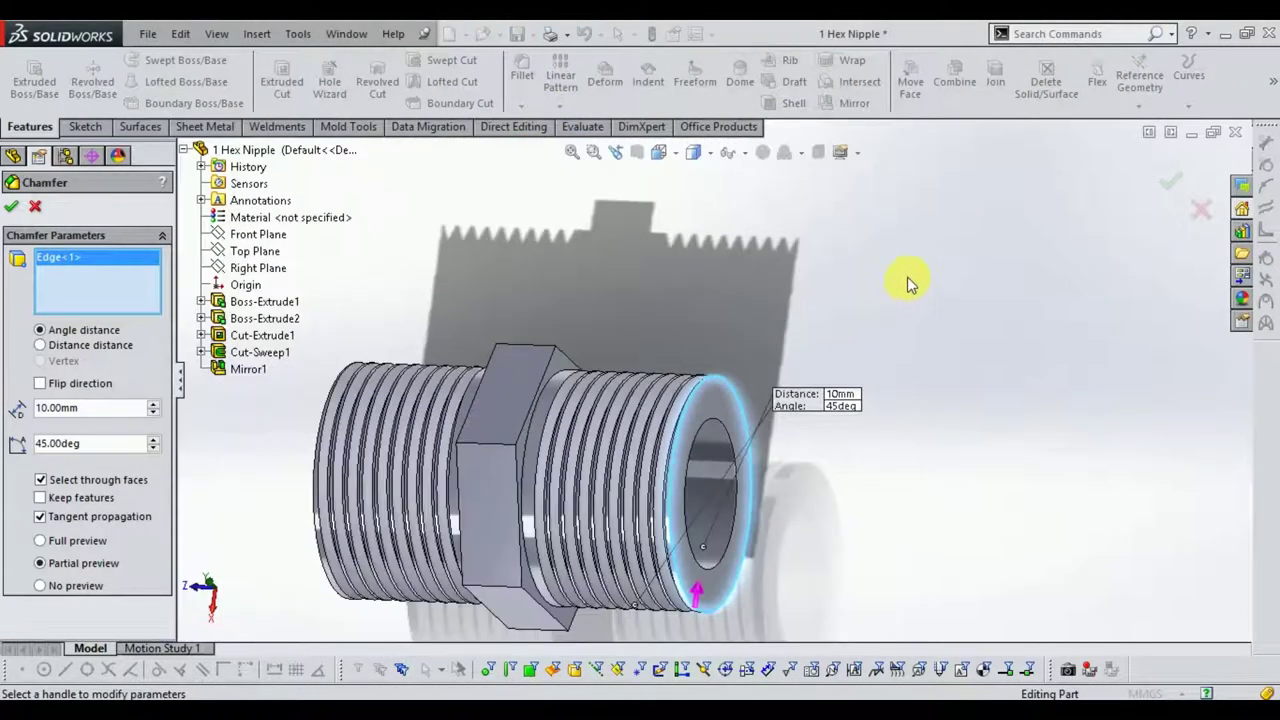
middle_drag(733, 347, 277, 588)
scroll(375, 555, down, 4)
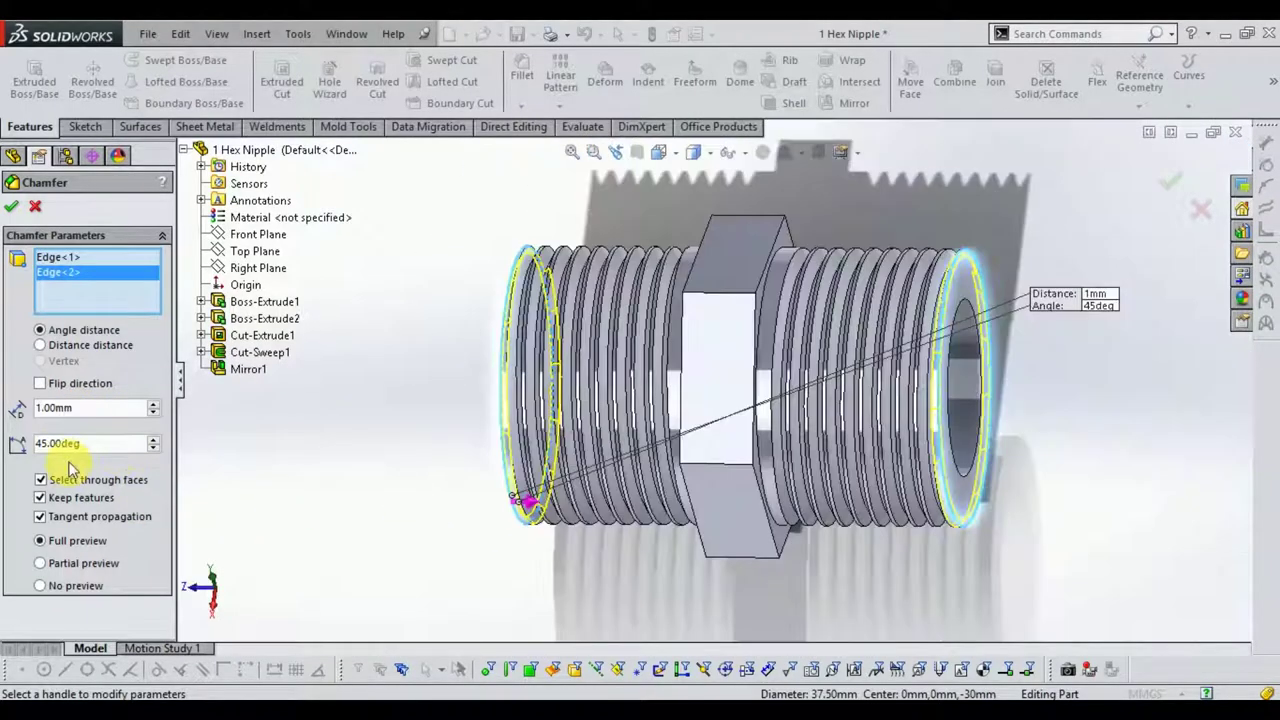
click(1170, 183)
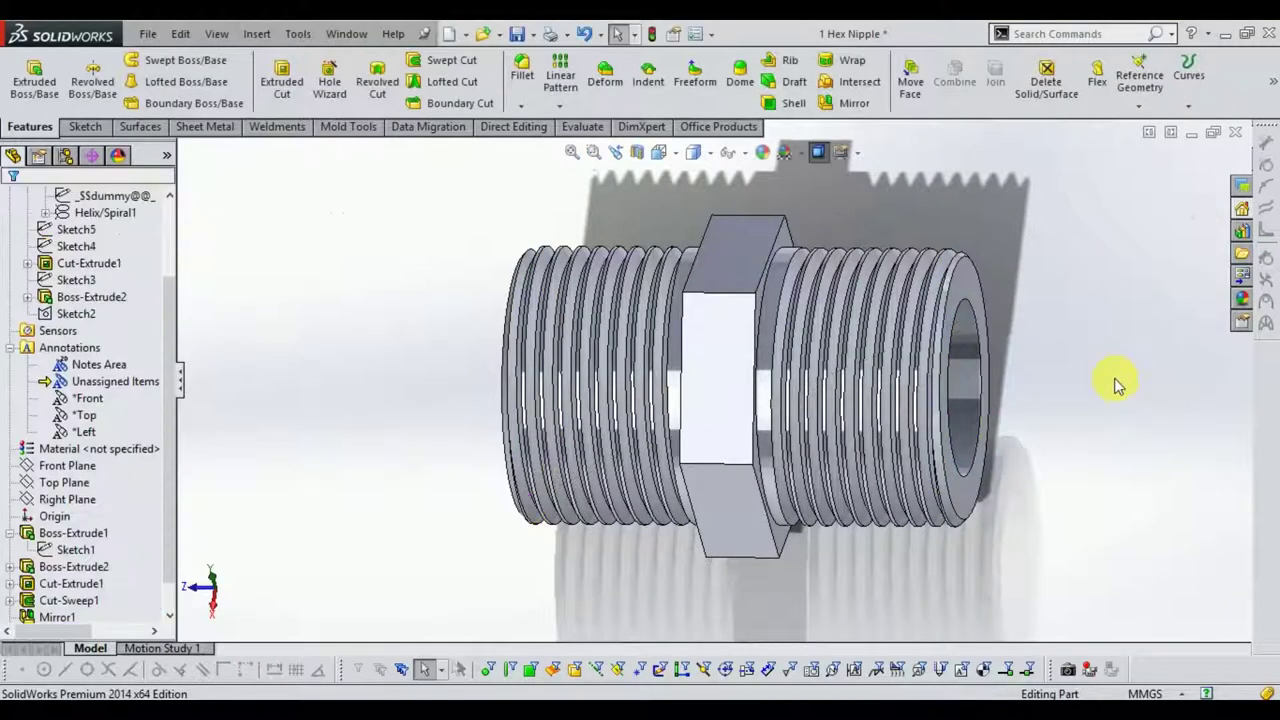
mouse_move(1114, 379)
middle_down()
mouse_move(889, 508)
mouse_move(918, 506)
mouse_move(878, 462)
mouse_move(858, 543)
middle_up()
- Orbit and zoom the nipple to a shaded isometric view
scroll(950, 290, down, 2)
scroll(943, 282, down, 2)
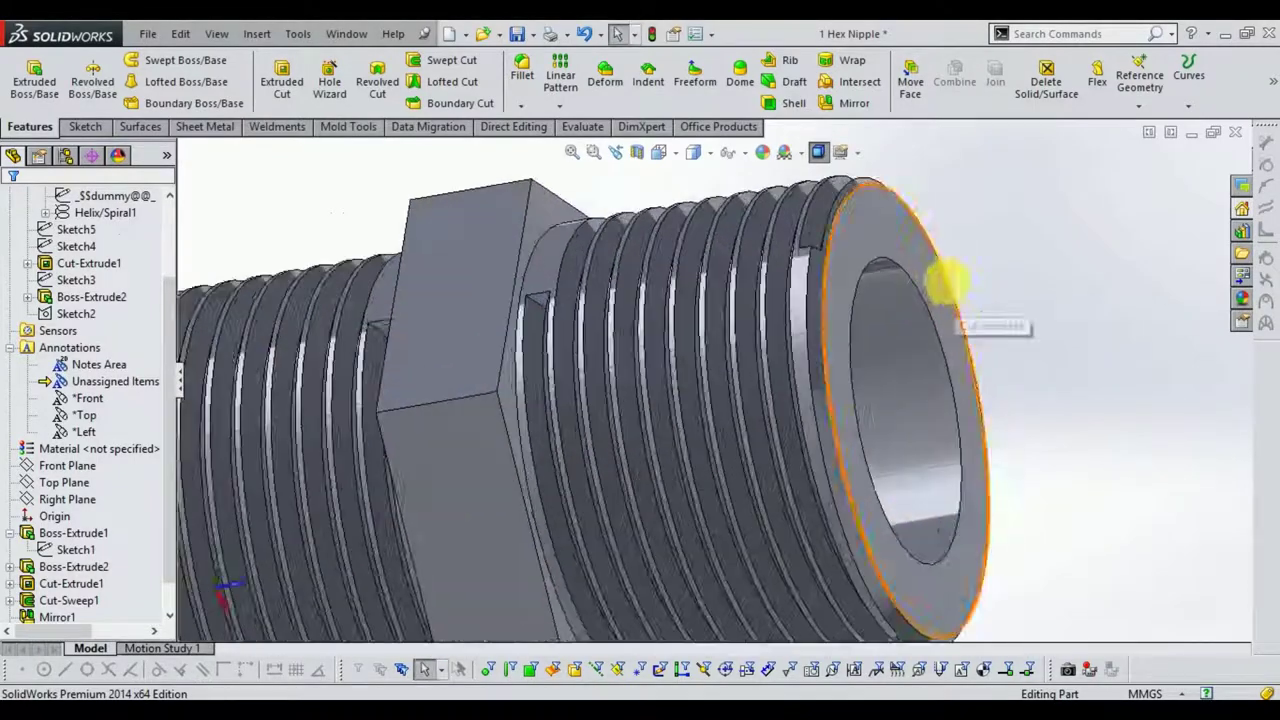
mouse_move(943, 282)
middle_down()
mouse_move(978, 250)
mouse_move(908, 234)
middle_up()
scroll(895, 402, up, 4)
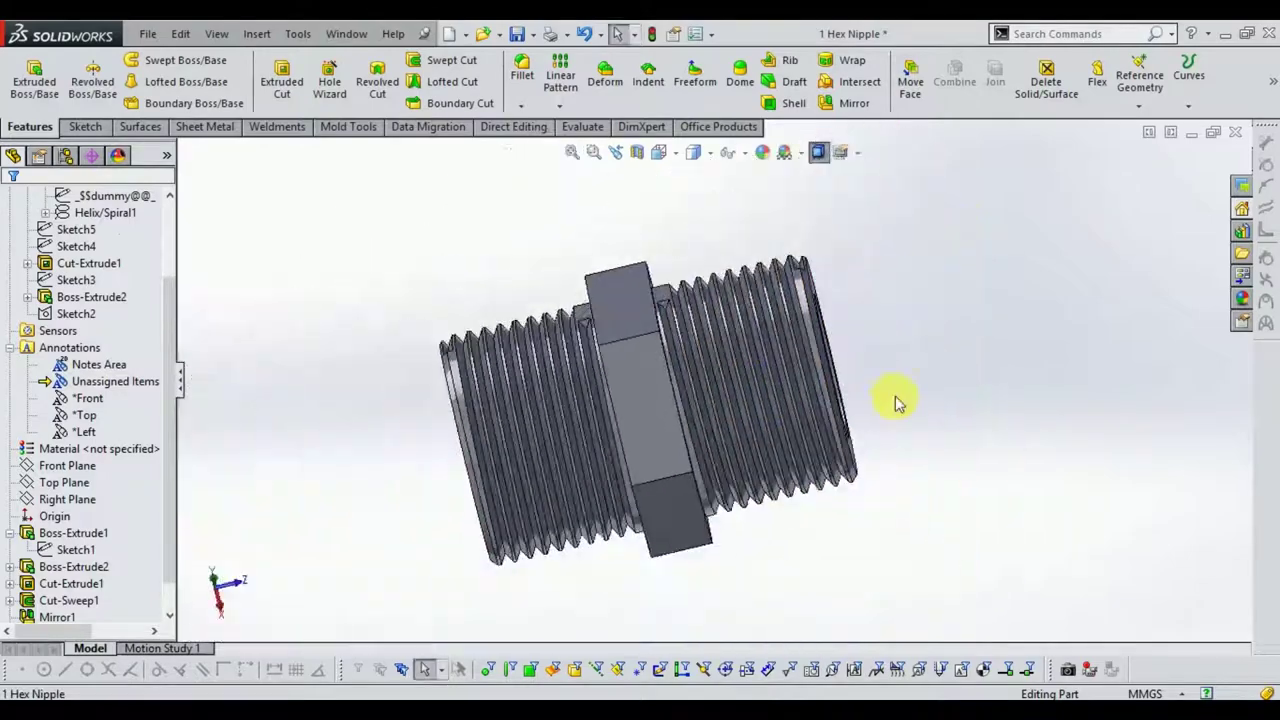
mouse_move(893, 400)
middle_down()
mouse_move(800, 429)
mouse_move(737, 491)
mouse_move(634, 523)
mouse_move(672, 495)
mouse_move(608, 294)
mouse_move(671, 343)
mouse_move(655, 200)
middle_up()
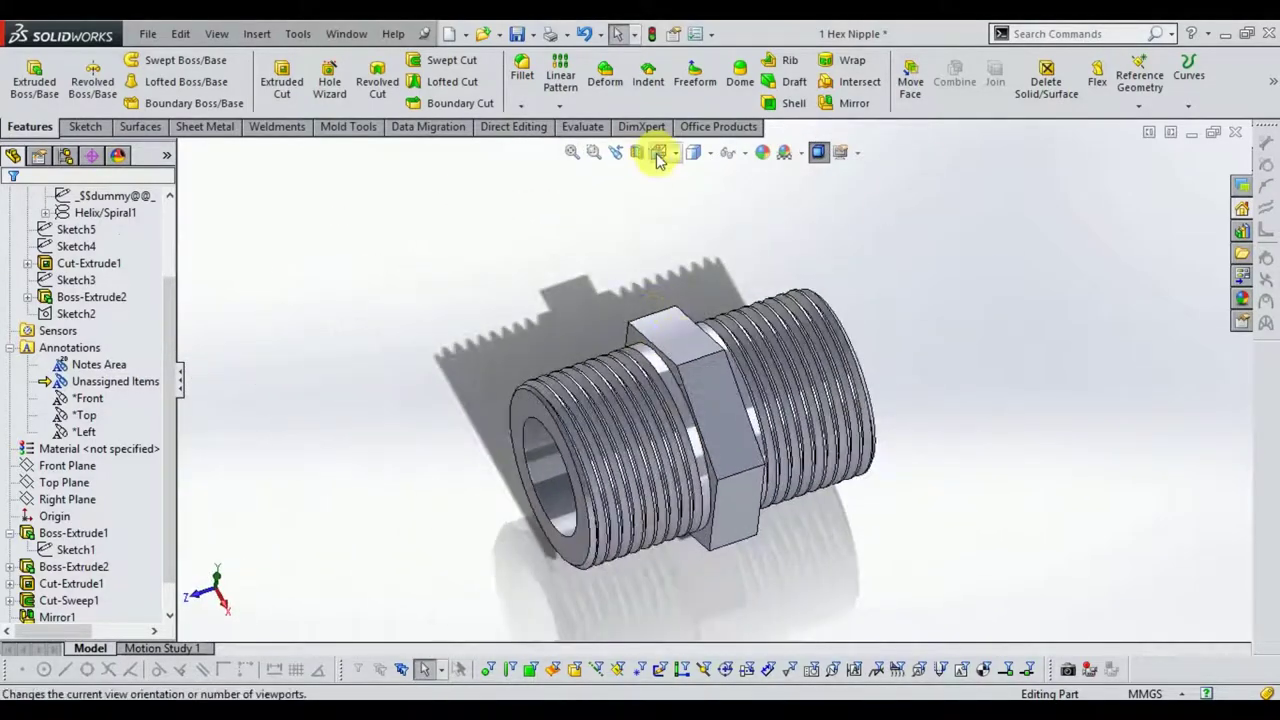
click(658, 152)
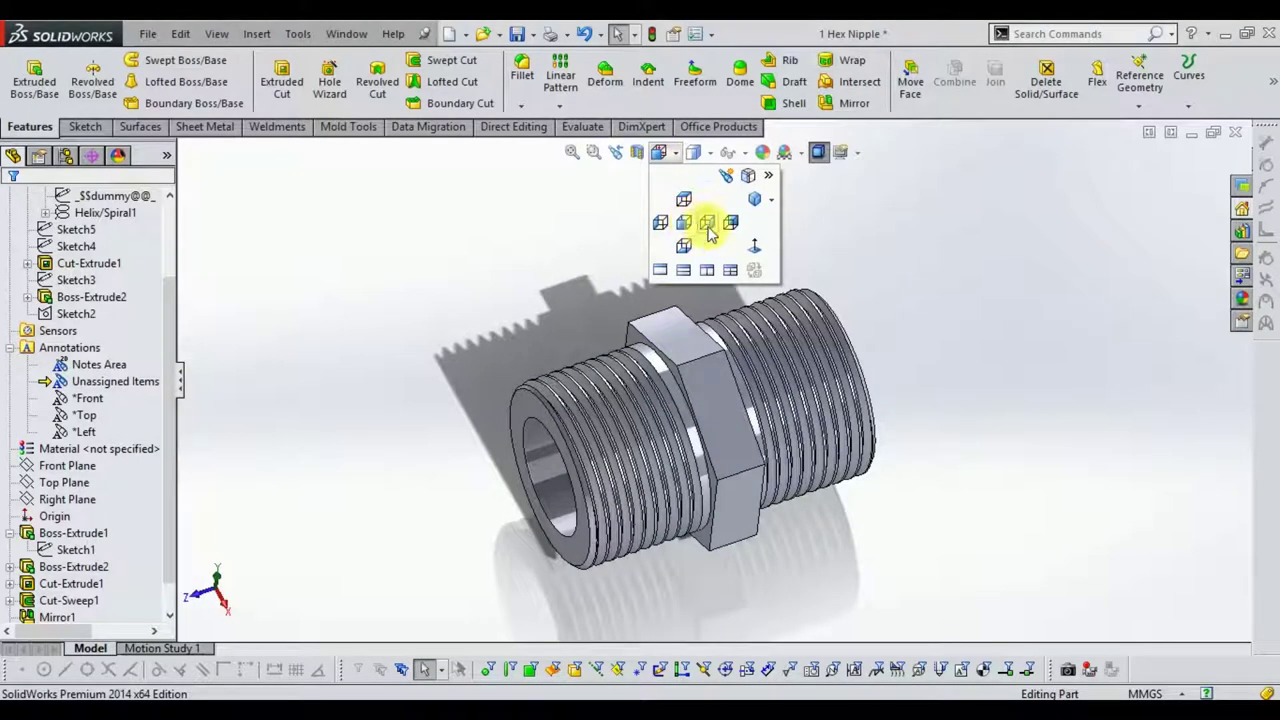
click(456, 350)
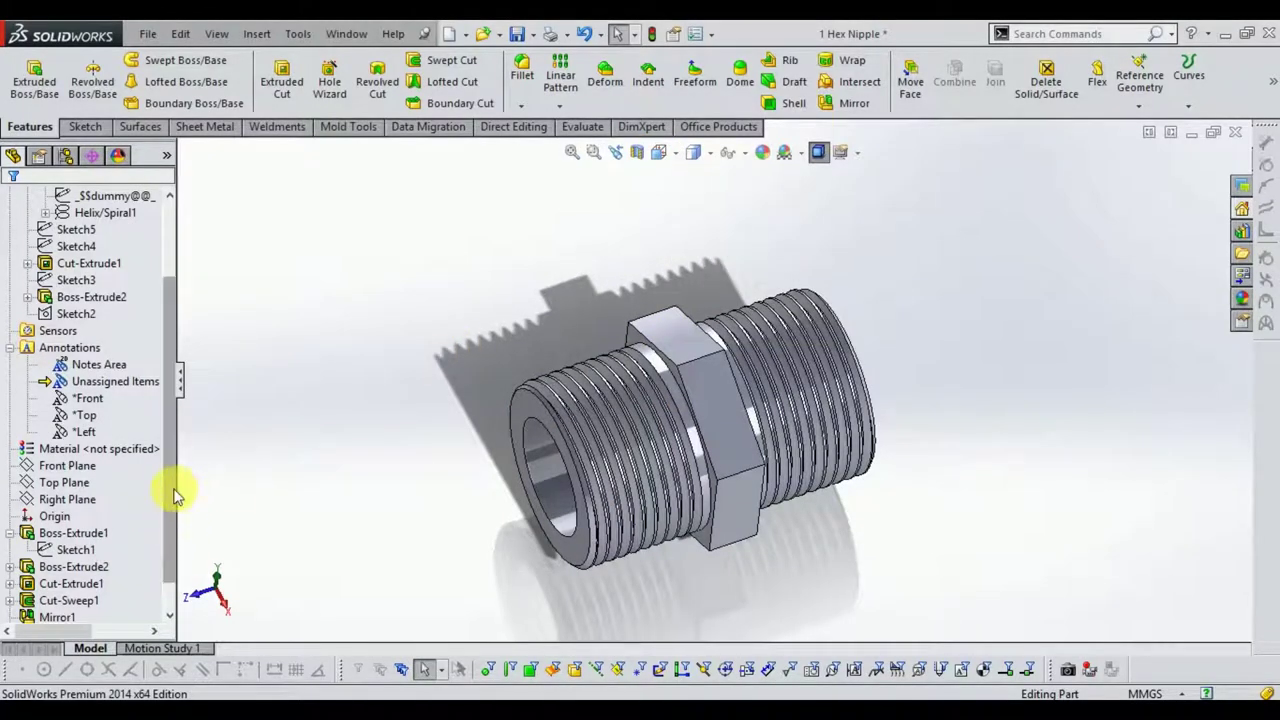
- Preview the Front and Right Planes and select the Right Plane
scroll(160, 488, down, 2)
click(67, 436)
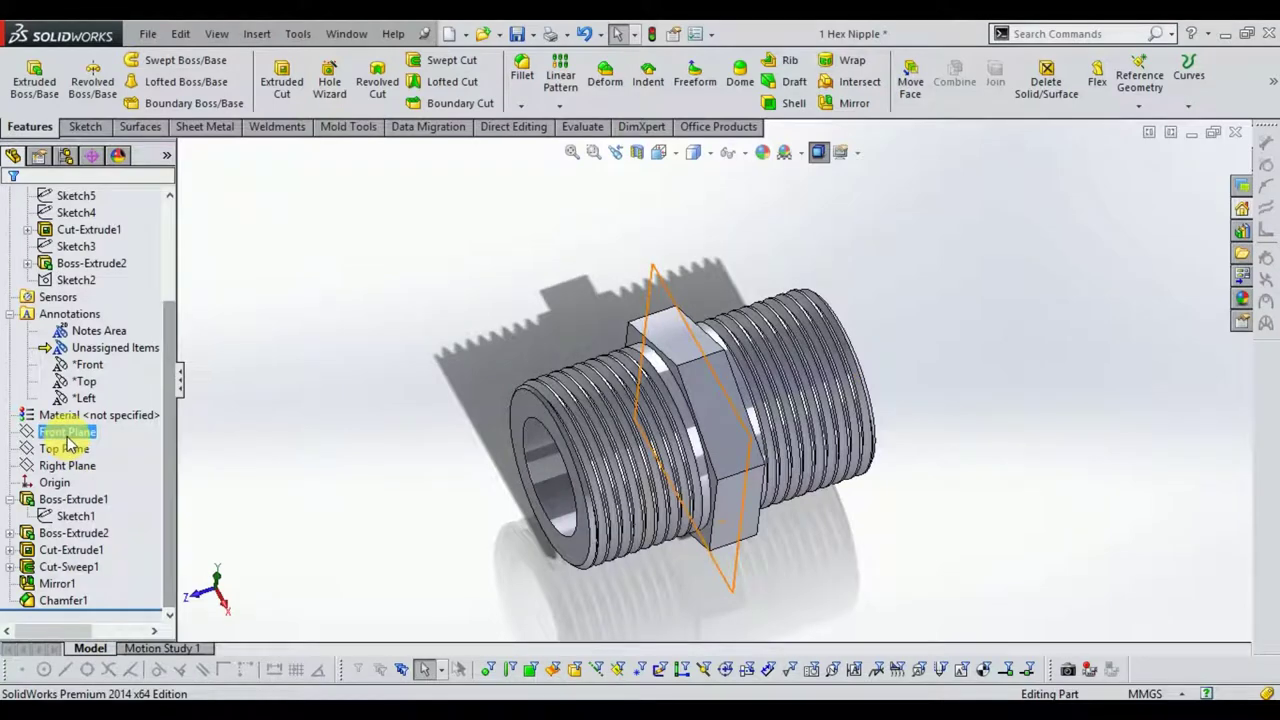
click(68, 464)
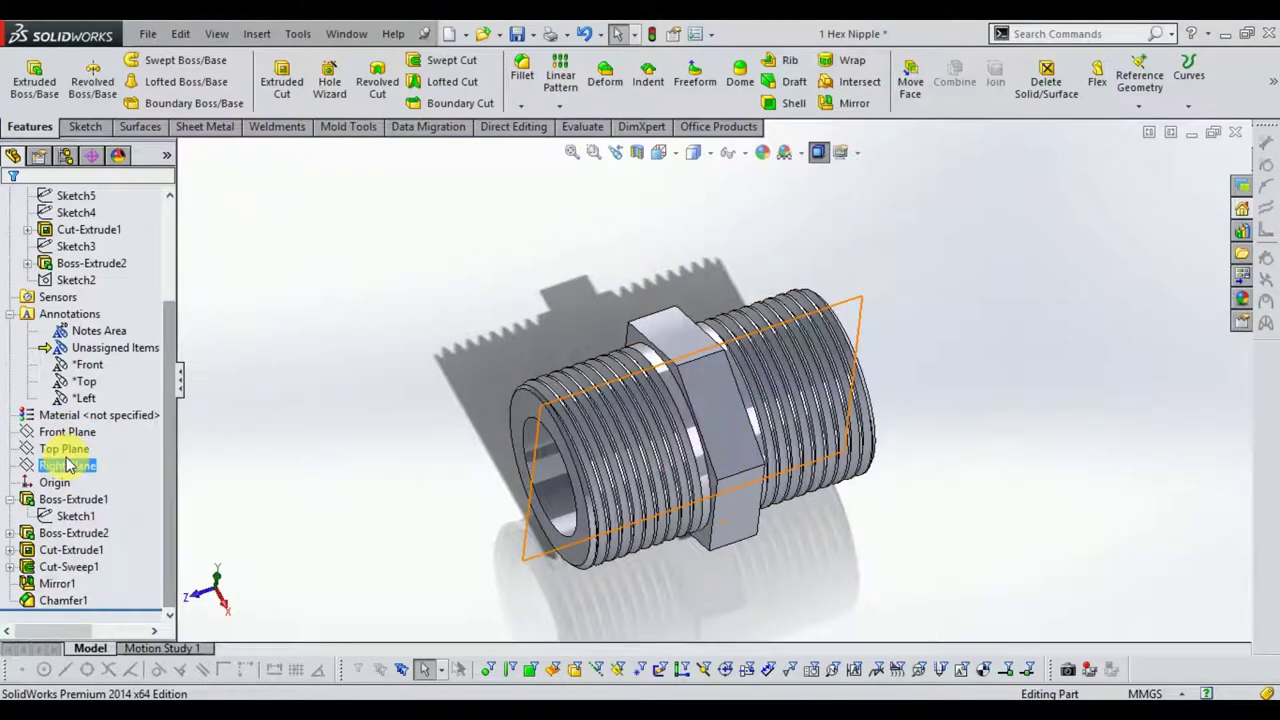
ctrl+click(62, 448)
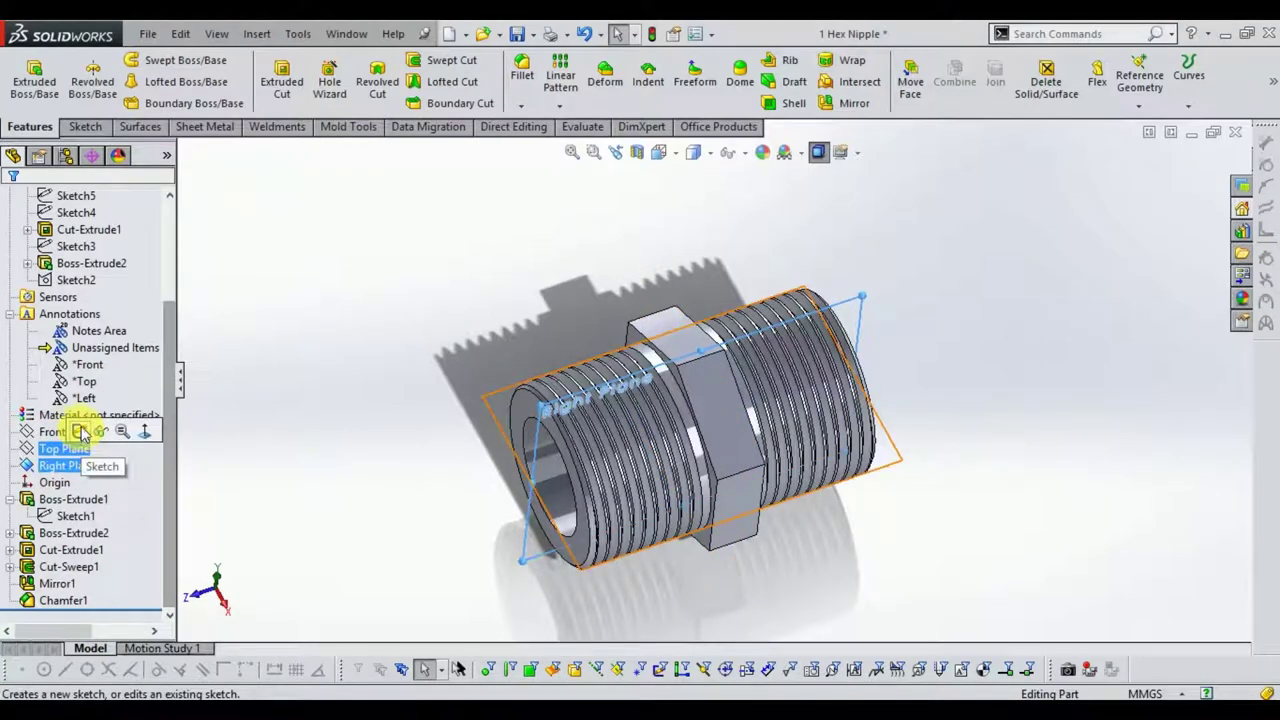
- Sketch a closed triangle on the Right Plane at the hex block's top-left corner
click(79, 431)
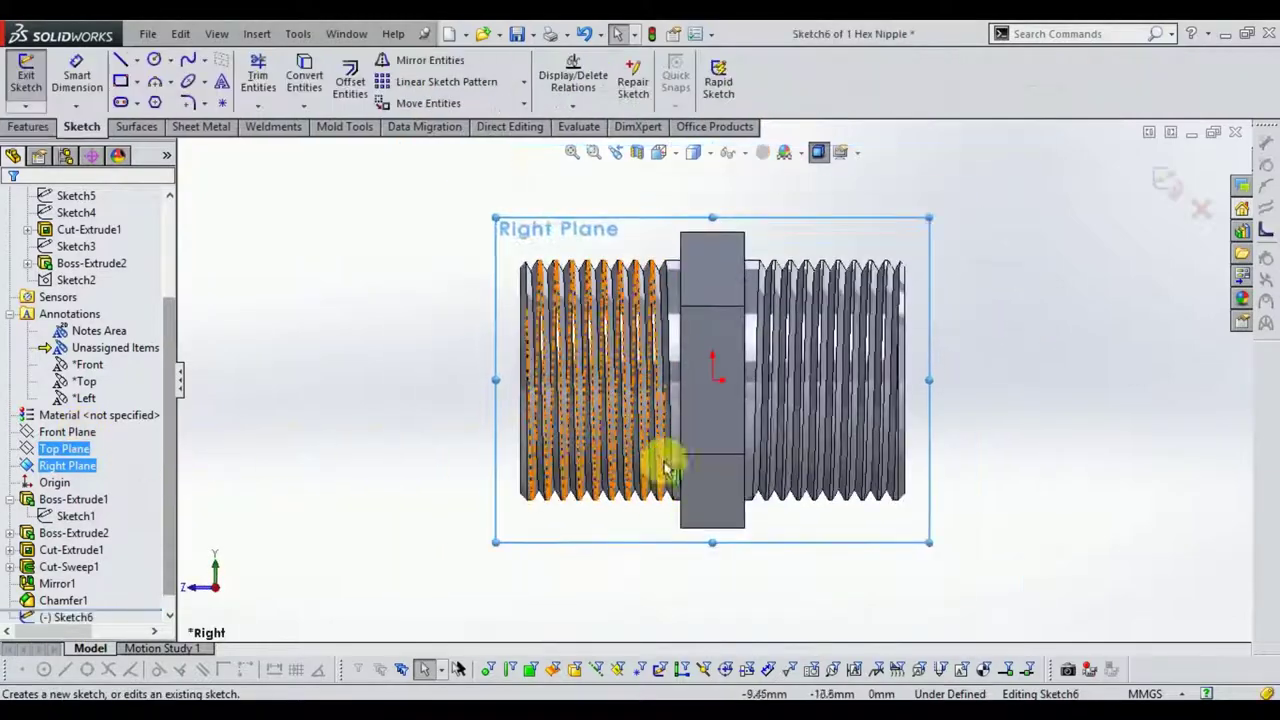
click(120, 60)
scroll(664, 235, down, 4)
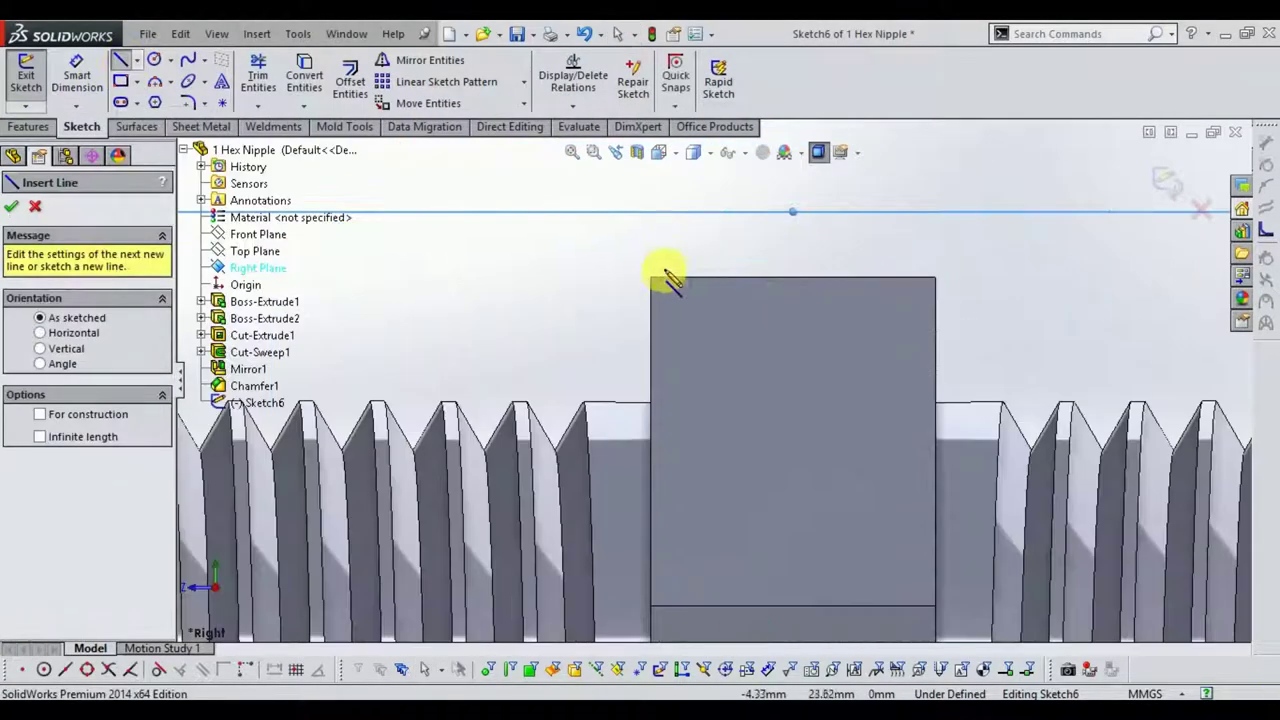
click(650, 278)
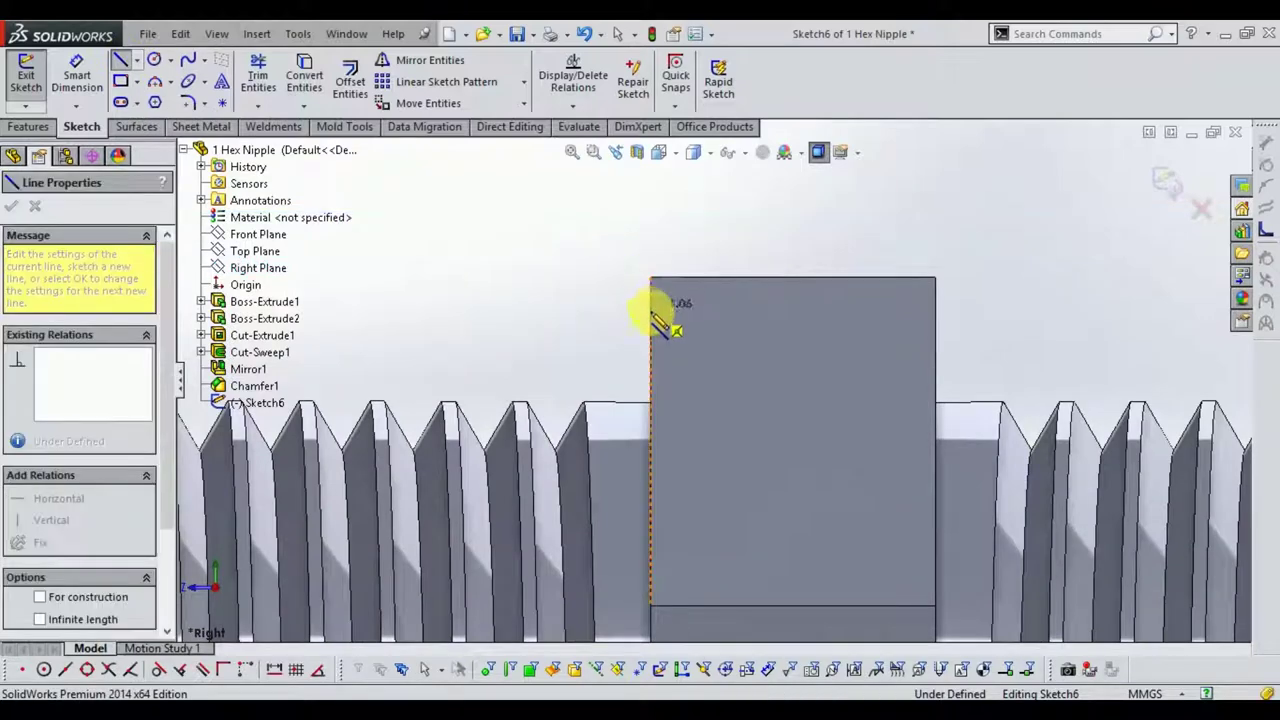
click(650, 352)
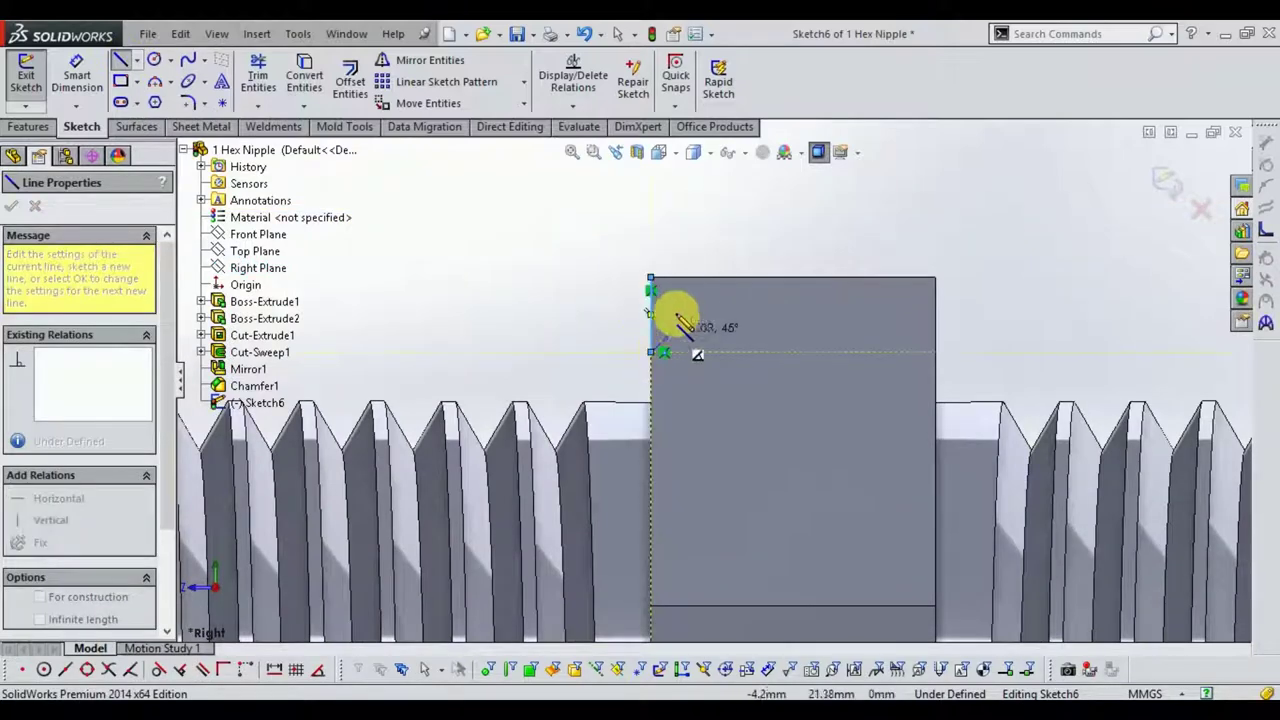
click(716, 284)
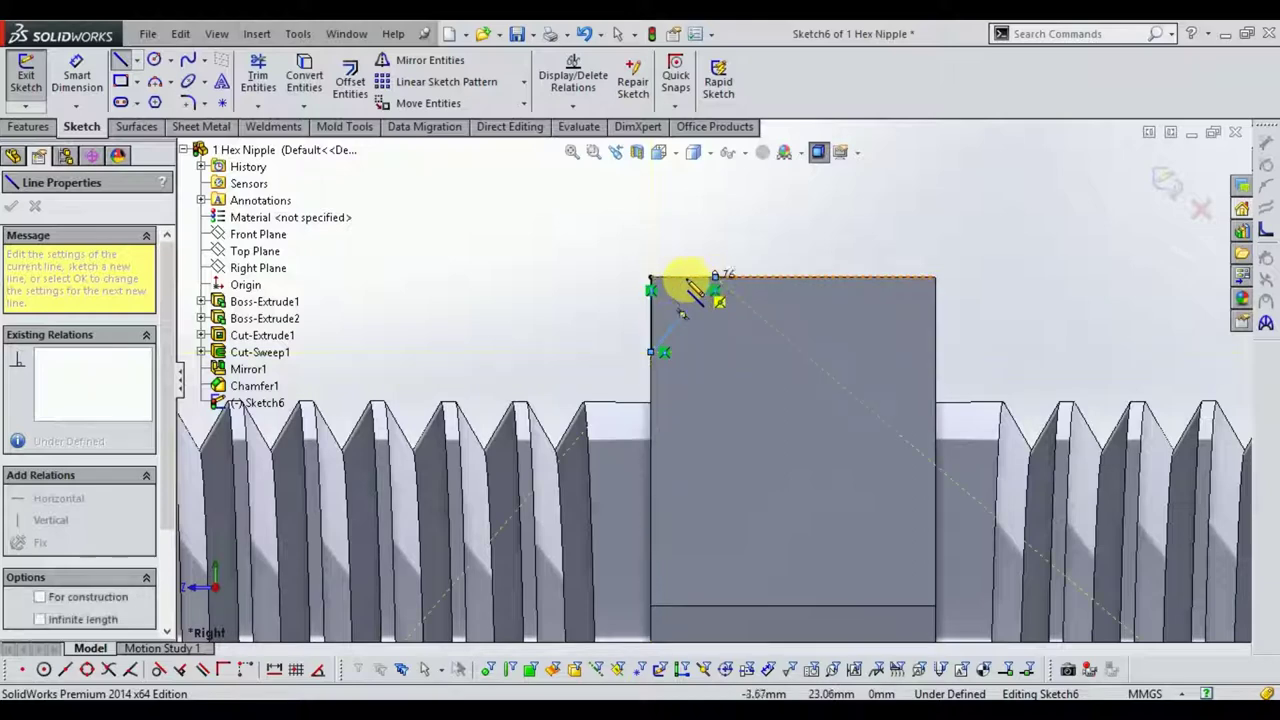
click(651, 278)
scroll(706, 270, down, 3)
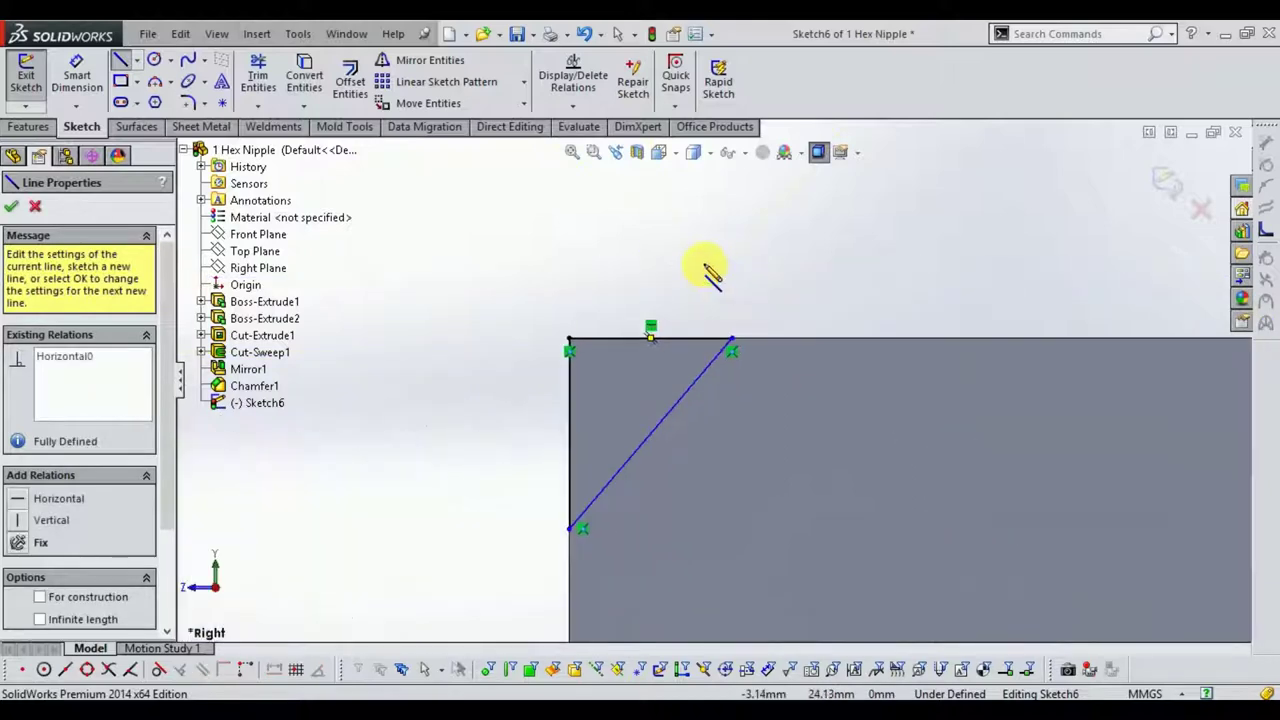
key(Escape)
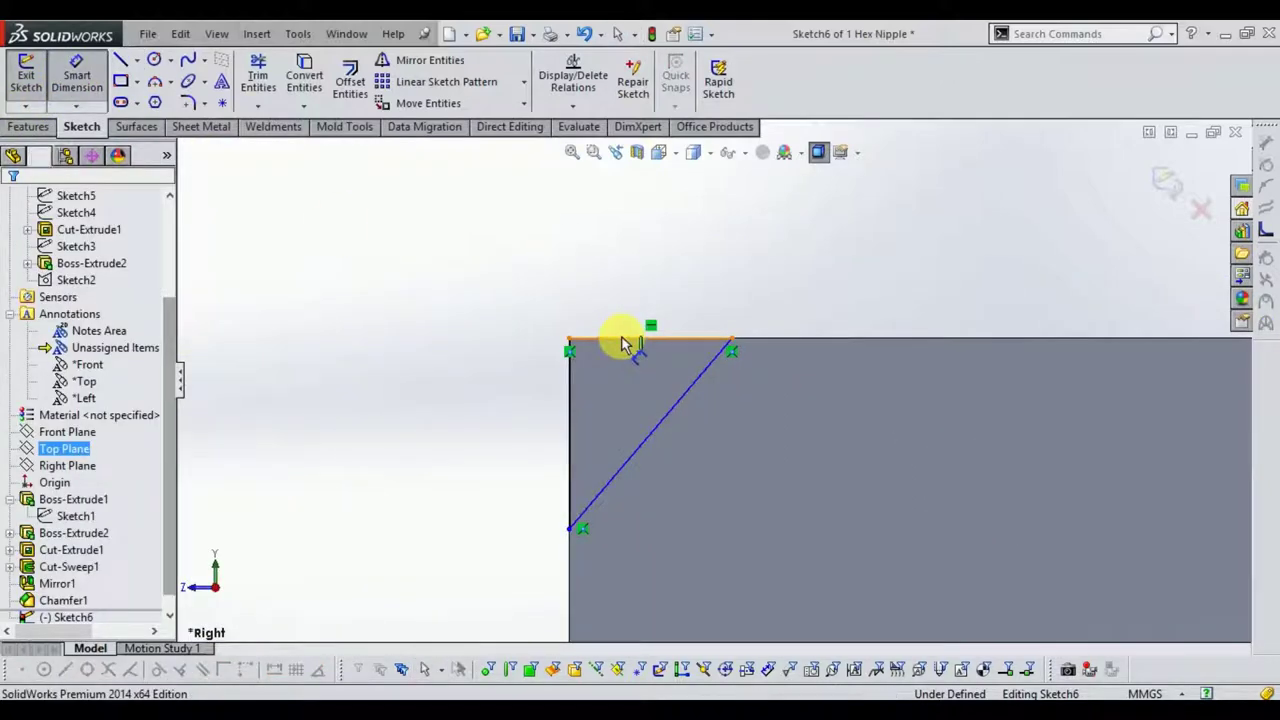
- Dimension the triangle's top and vertical edges to 2 mm each
click(622, 344)
click(612, 275)
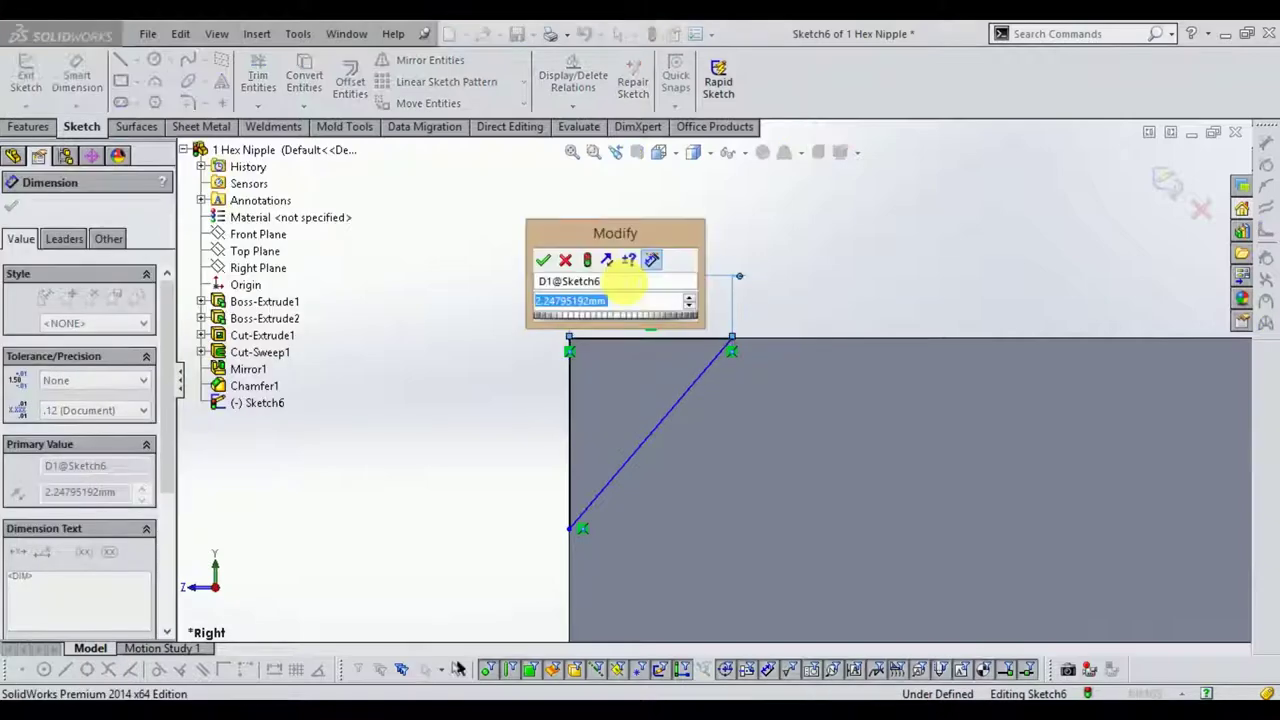
text(2.)
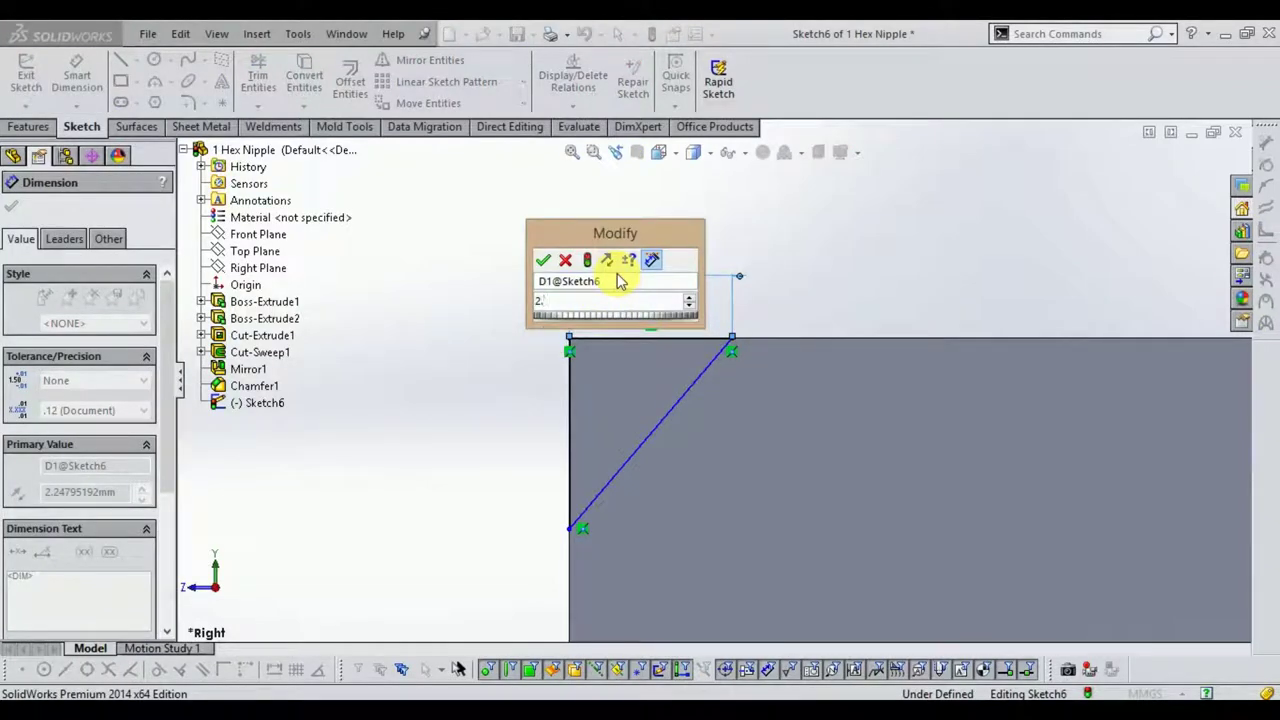
text(0)
key(Return)
click(569, 432)
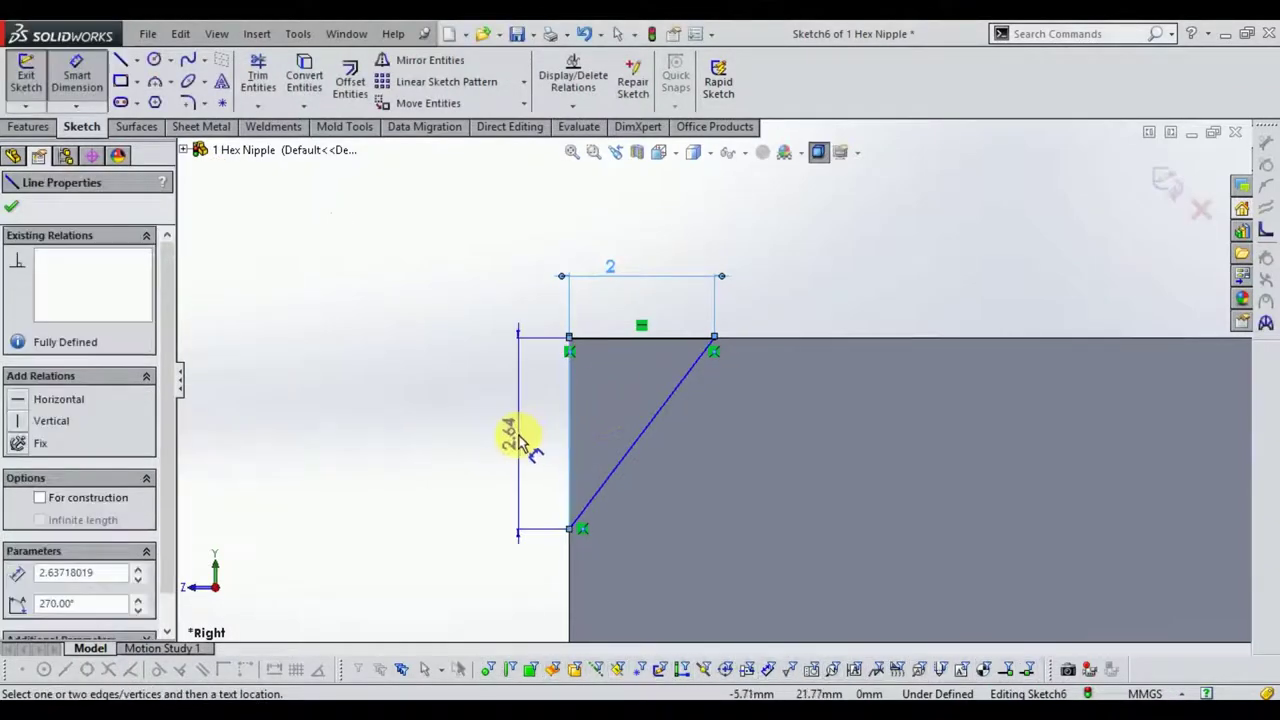
click(518, 440)
key(Return)
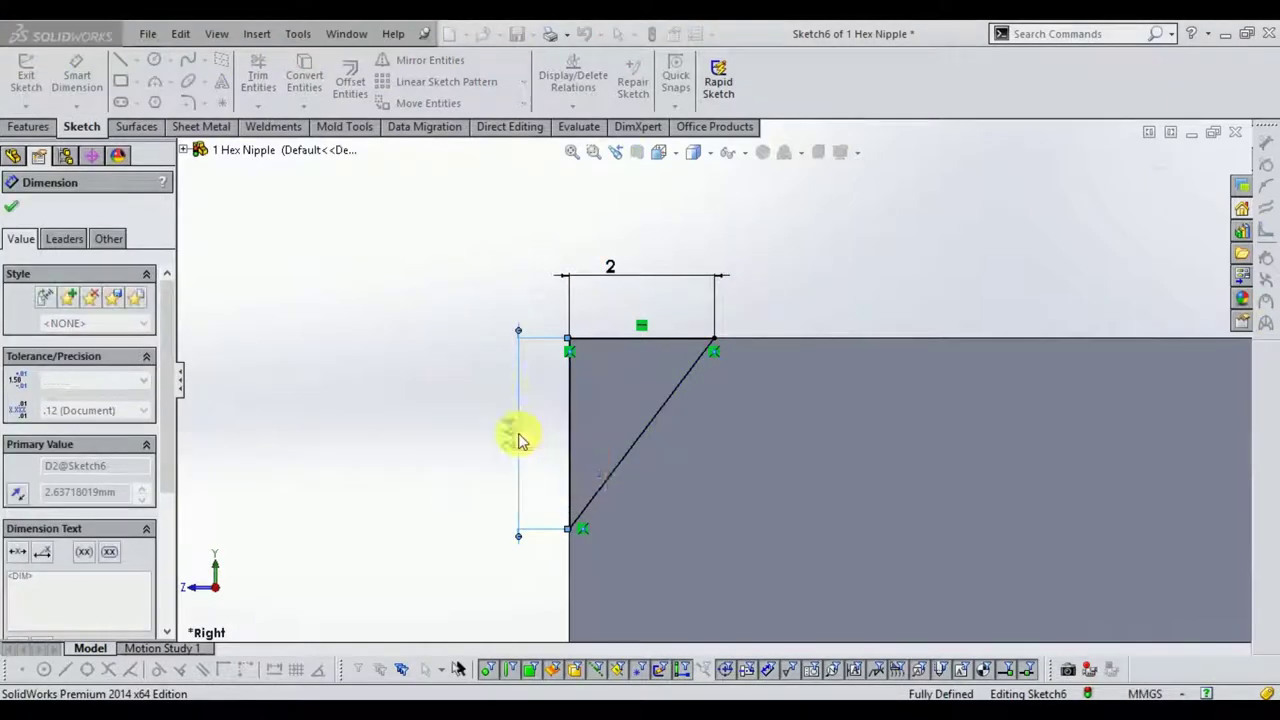
key(f)
scroll(689, 346, up, 4)
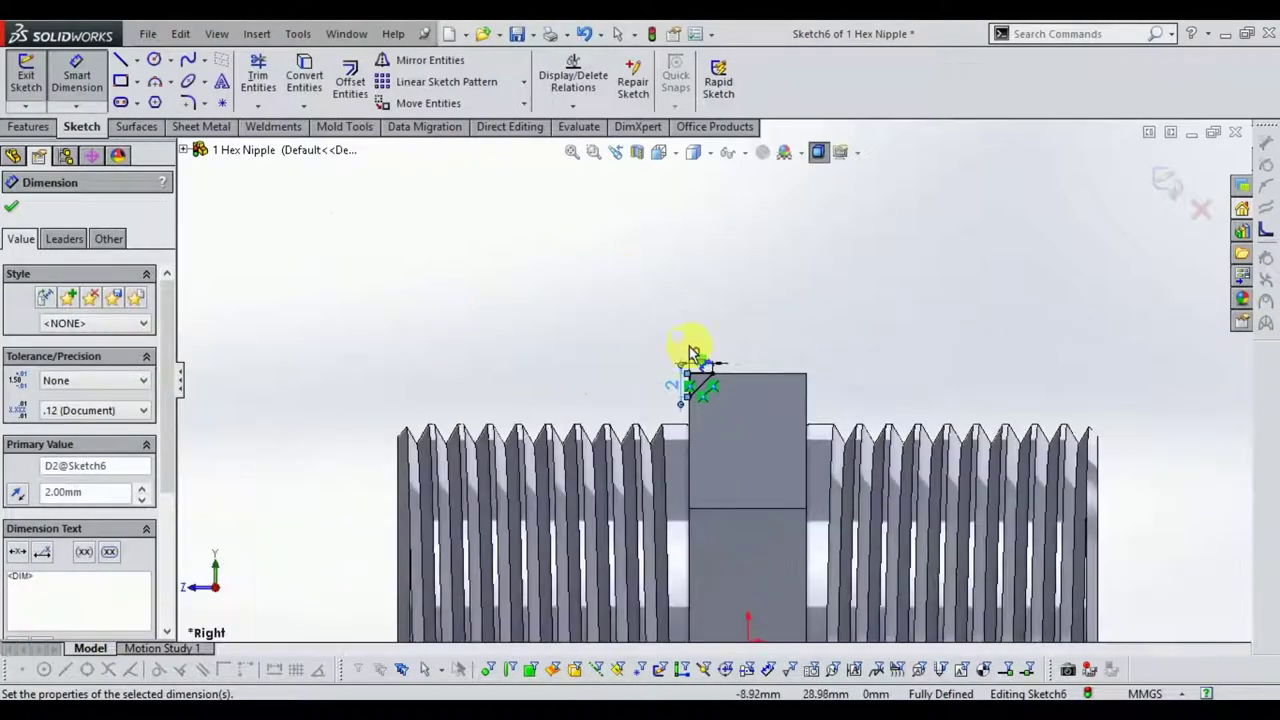
scroll(689, 346, up, 1)
click(145, 65)
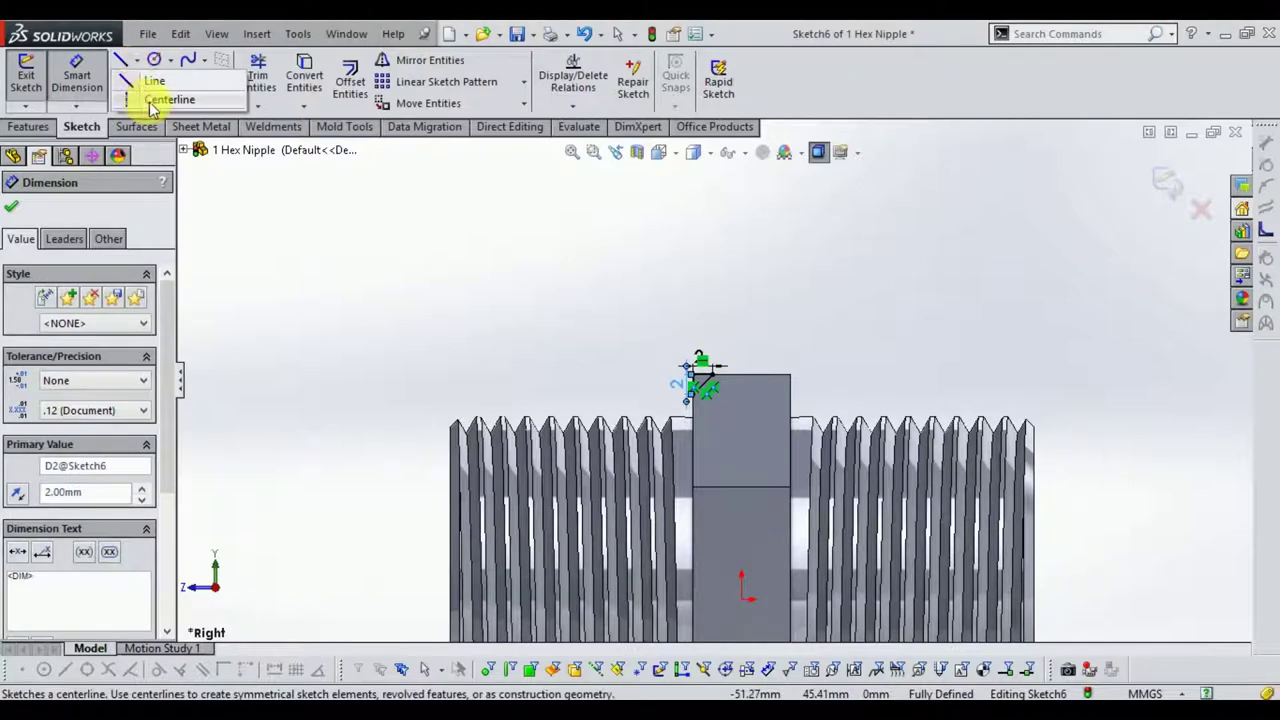
- Draw a horizontal construction centerline through the origin along the nipple's axis
click(165, 99)
scroll(413, 281, up, 2)
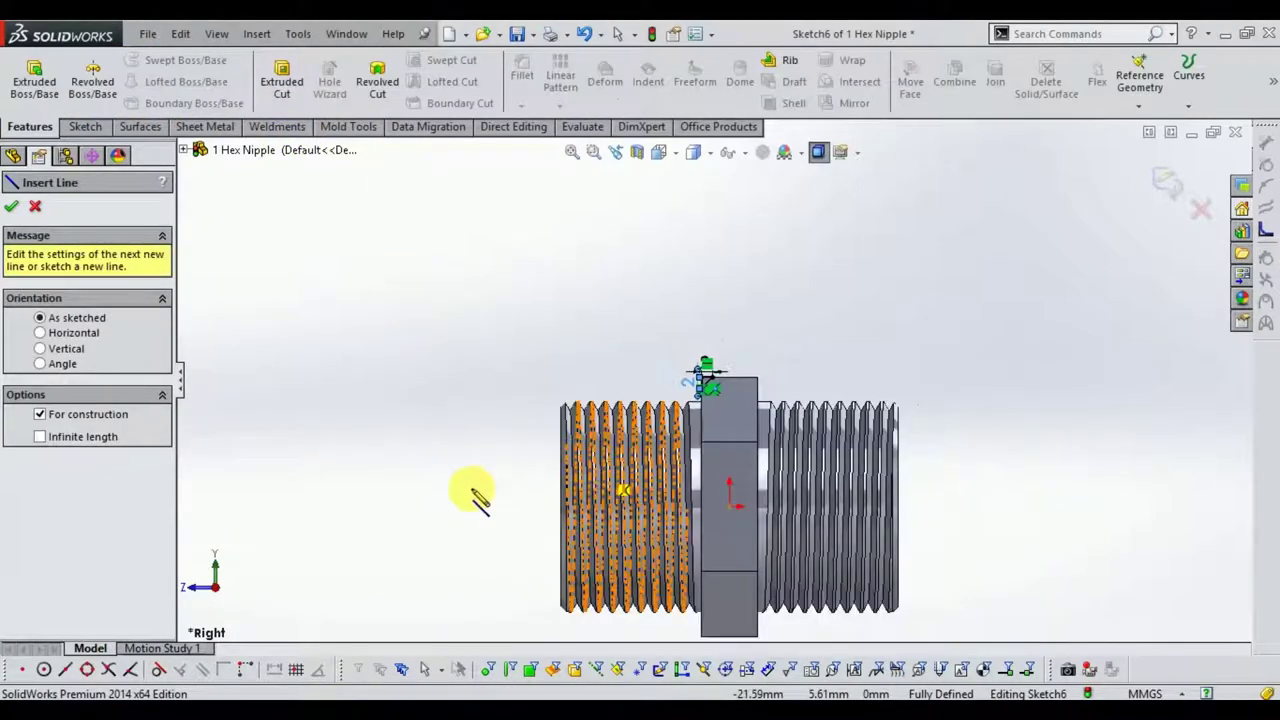
scroll(475, 512, down, 1)
click(473, 509)
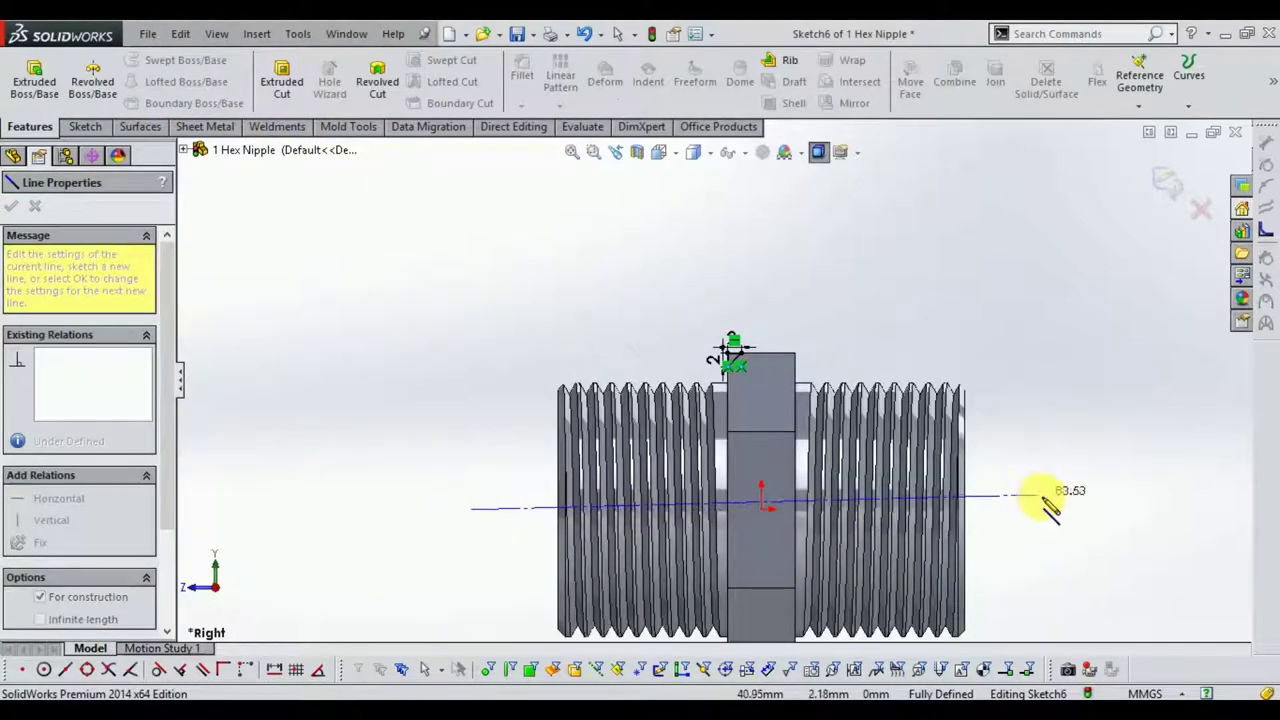
click(1047, 509)
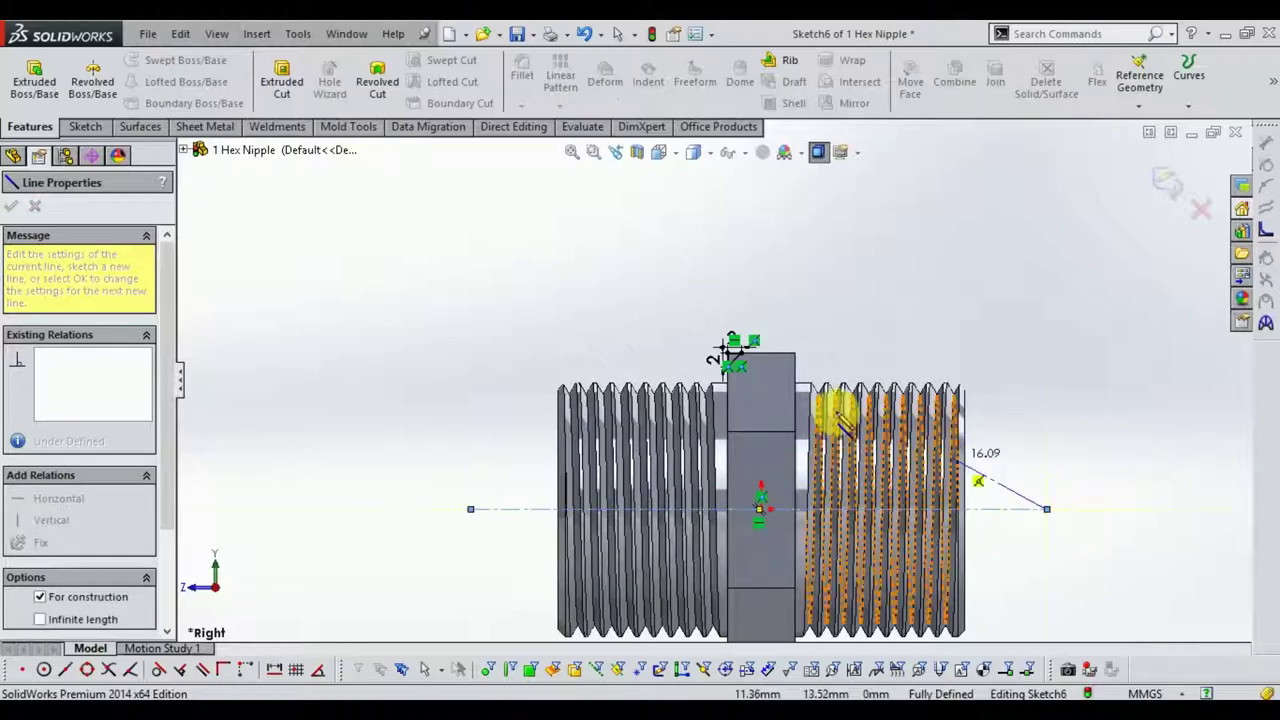
scroll(822, 400, down, 1)
key(Escape)
- Exit Sketch6 so it is ready to revolve
scroll(840, 390, down, 1)
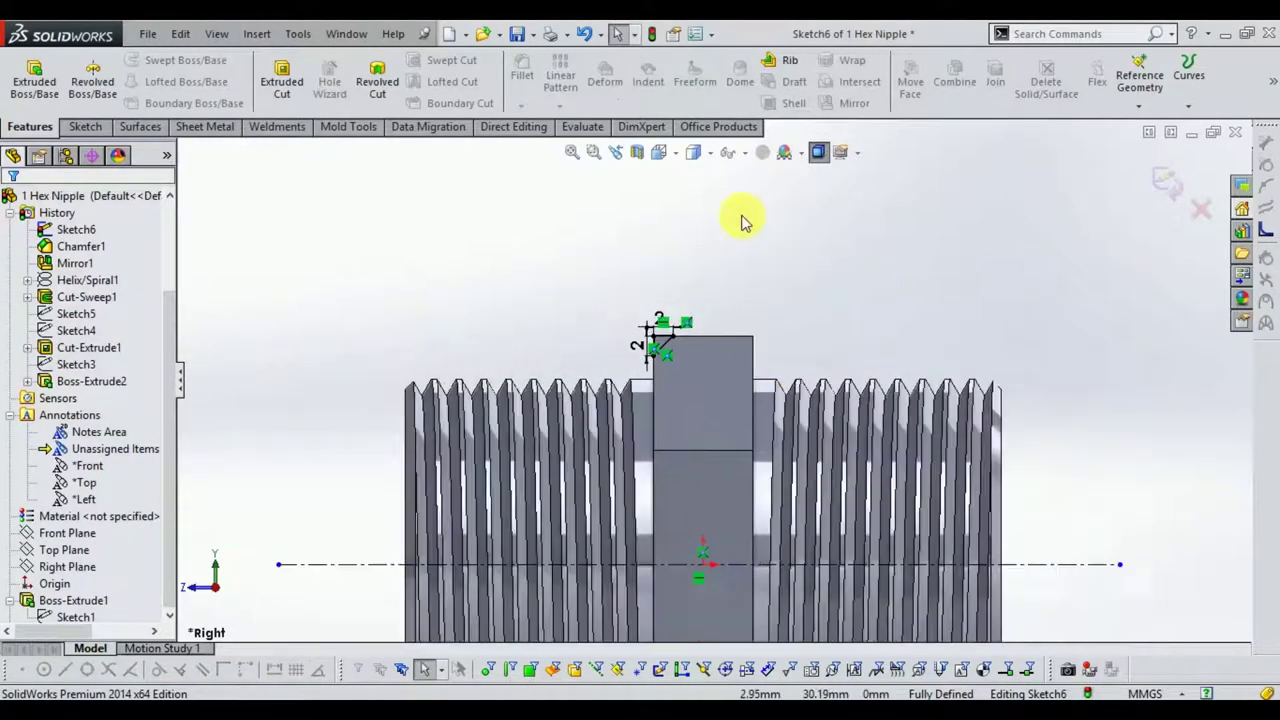
scroll(691, 334, down, 1)
scroll(674, 357, down, 2)
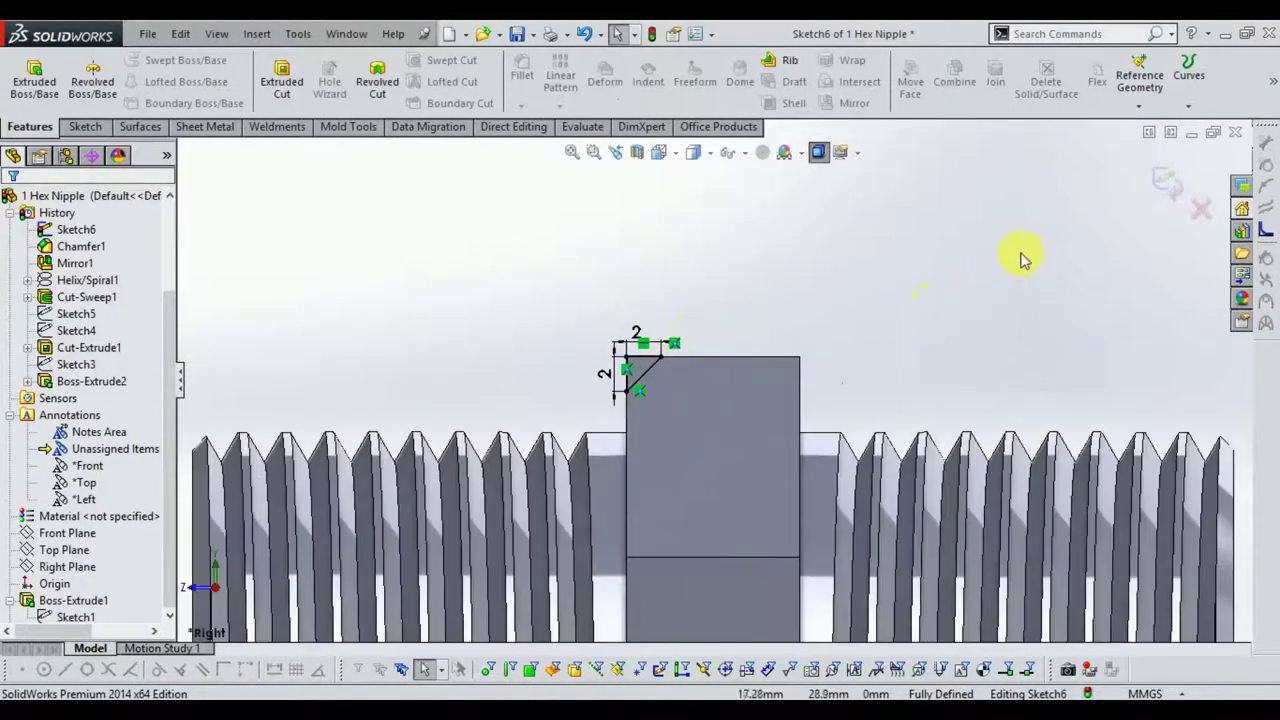
click(1163, 183)
scroll(795, 275, up, 2)
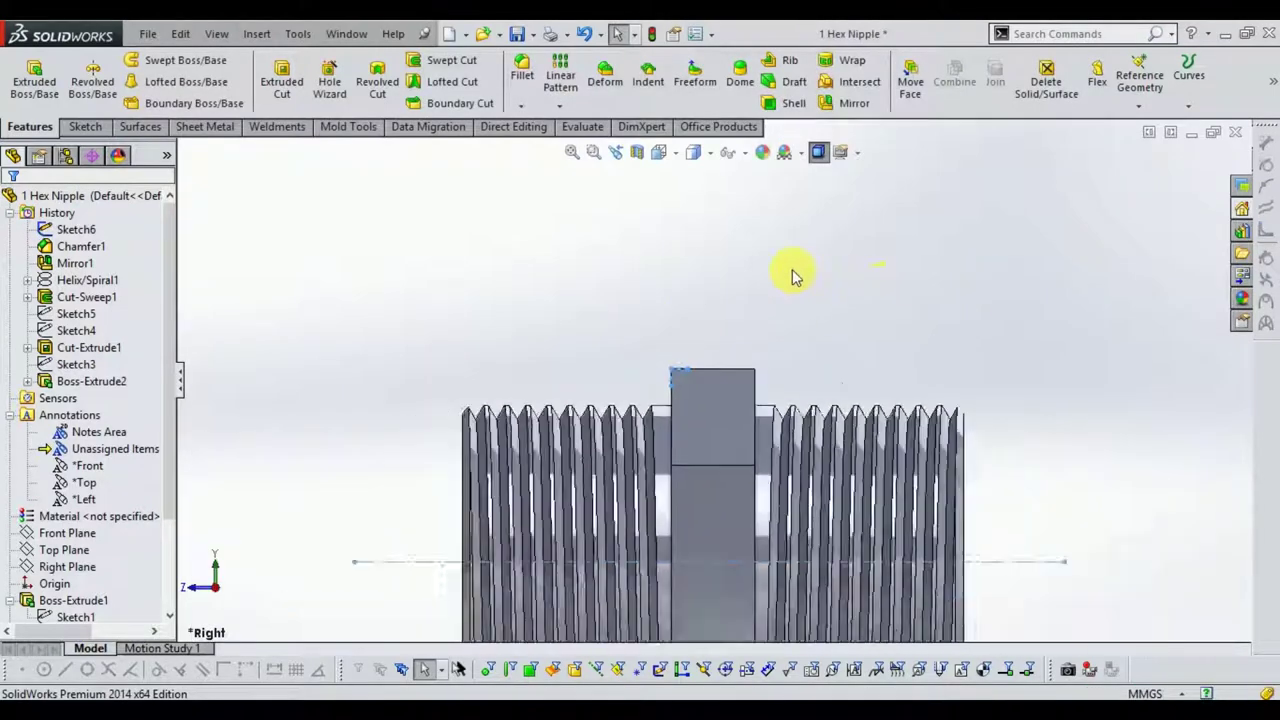
scroll(775, 300, up, 2)
- Revolve-cut the triangle 360° about the centerline, creating Cut-Revolve1 that bevels the hex corners
click(377, 80)
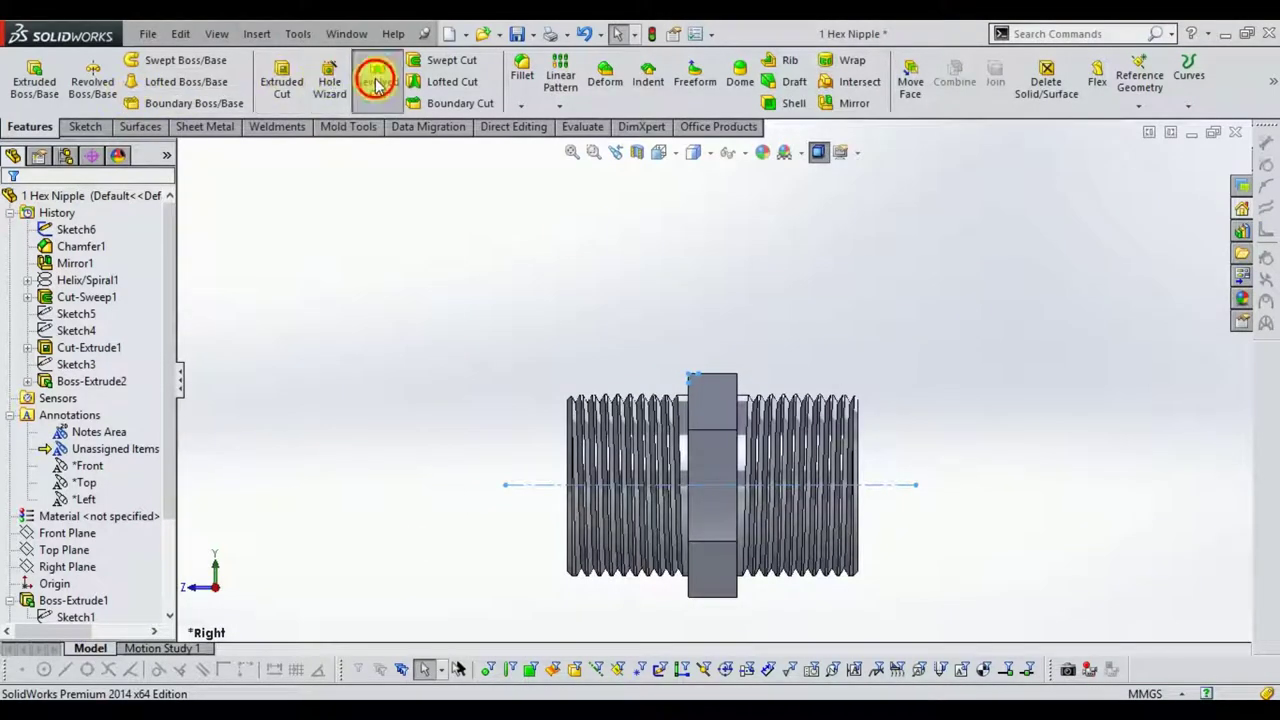
scroll(712, 432, down, 1)
scroll(712, 432, down, 1)
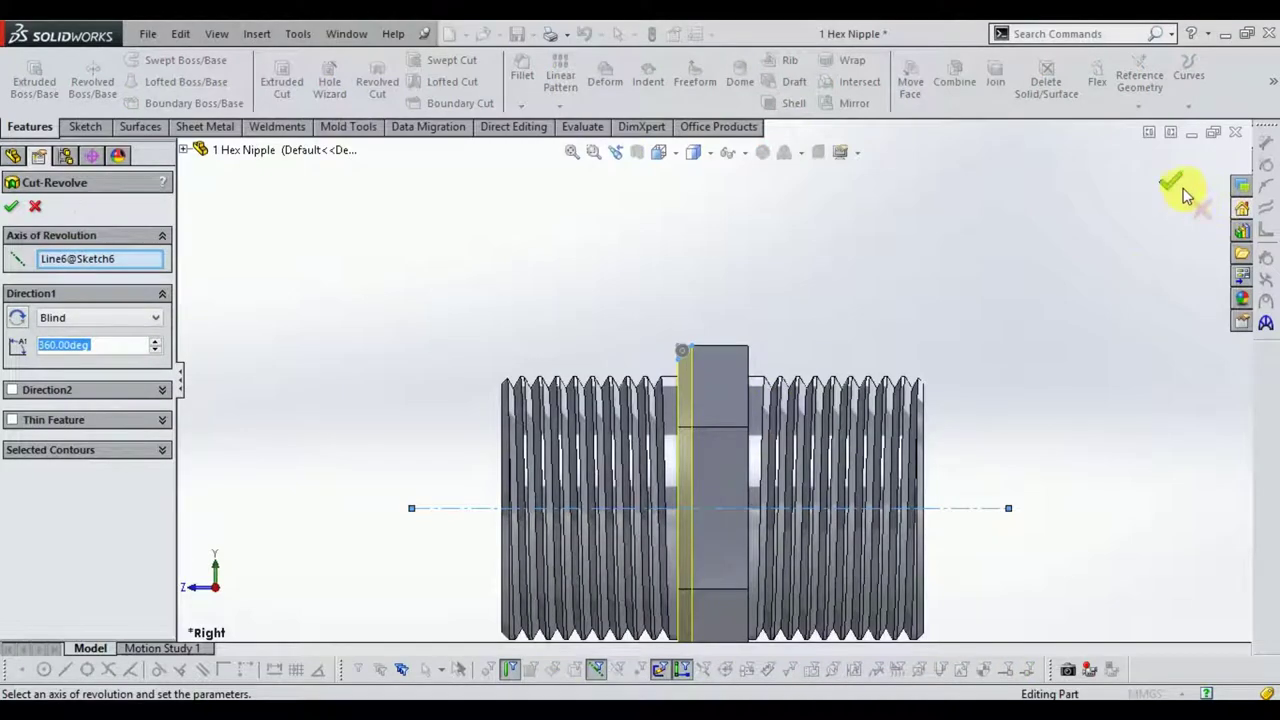
click(1182, 190)
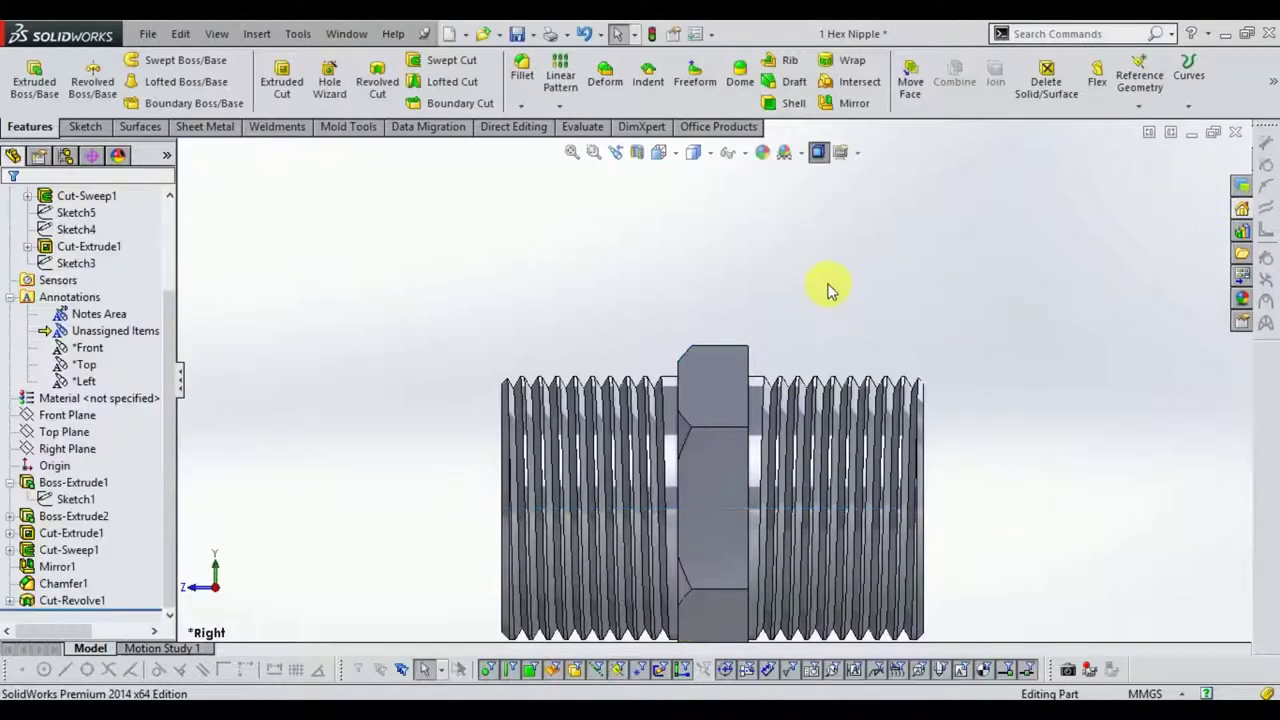
middle_drag(828, 290, 890, 355)
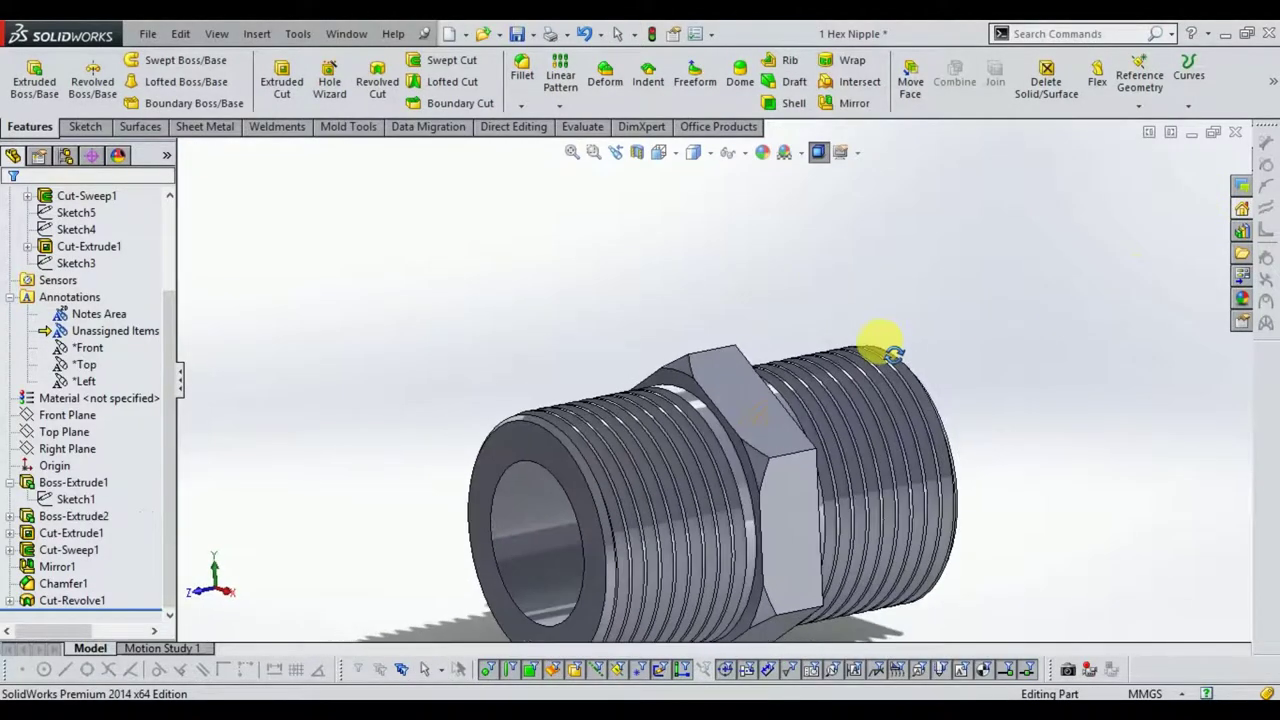
click(12, 601)
- Change Sketch6's two 2 mm triangle sides to 2.5 mm and rebuild the cut
right_click(70, 602)
click(90, 450)
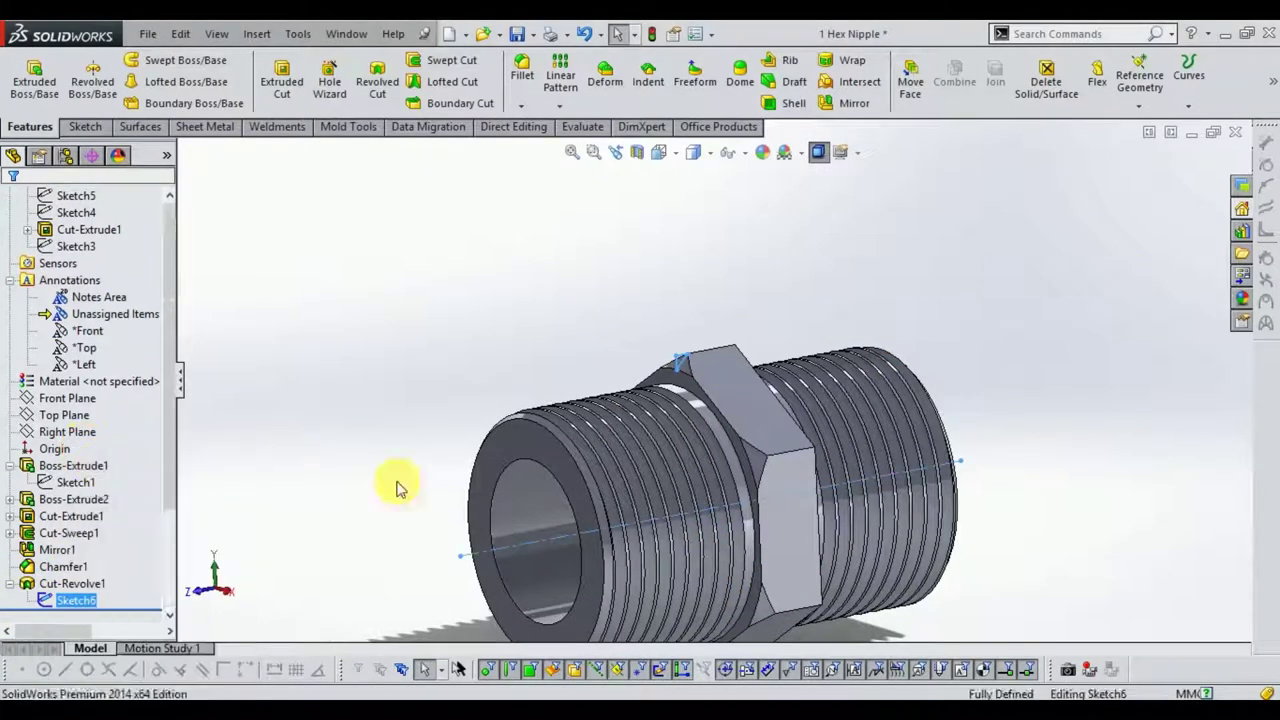
scroll(650, 345, down, 6)
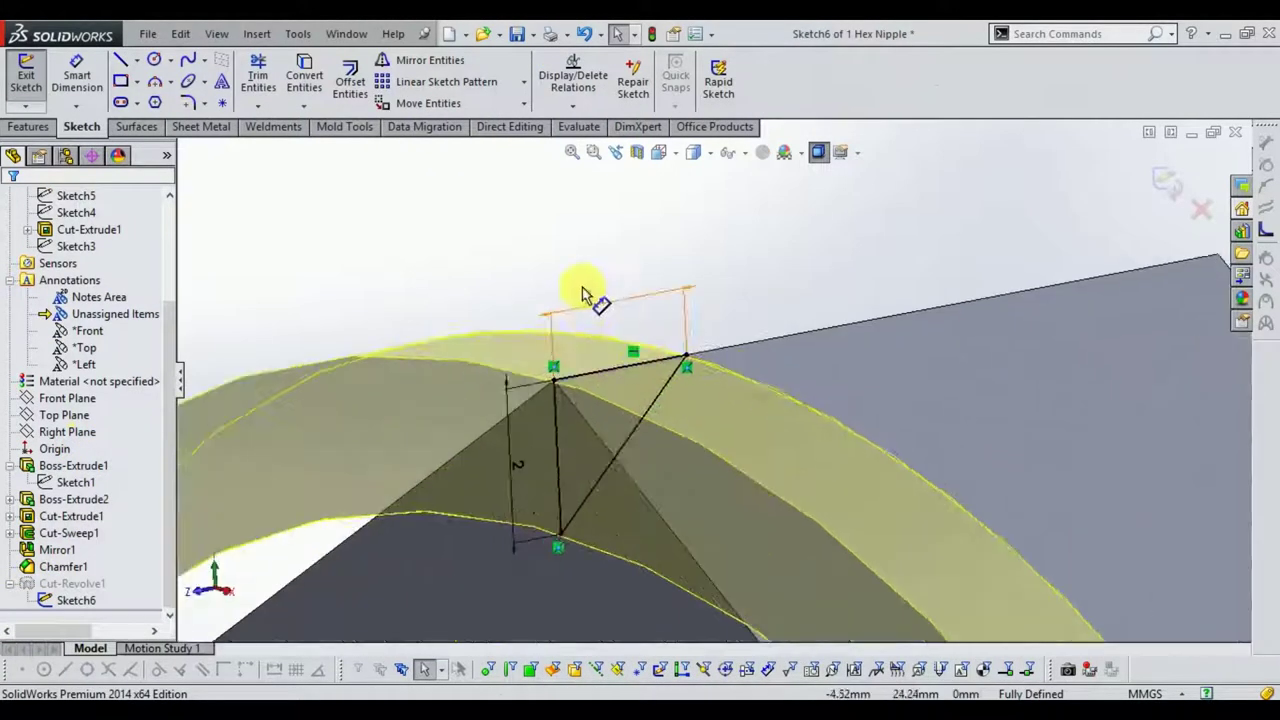
double_click(585, 292)
text(.5)
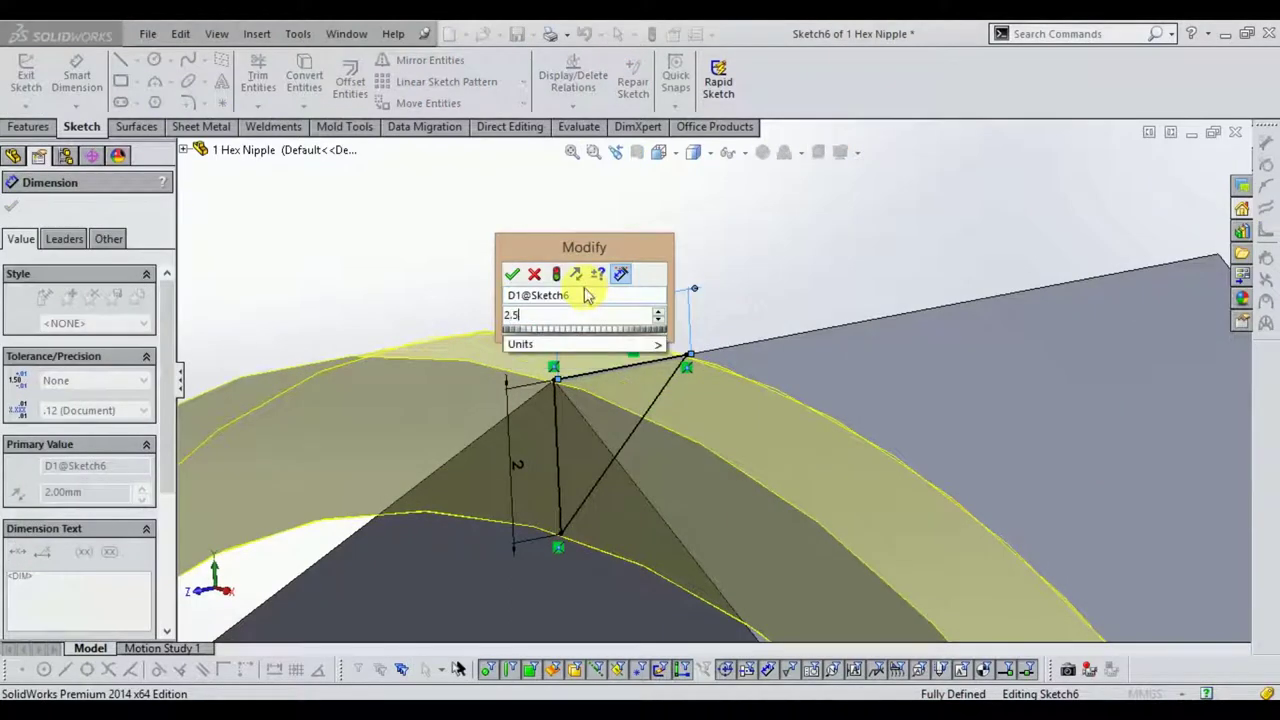
key(Return)
double_click(518, 464)
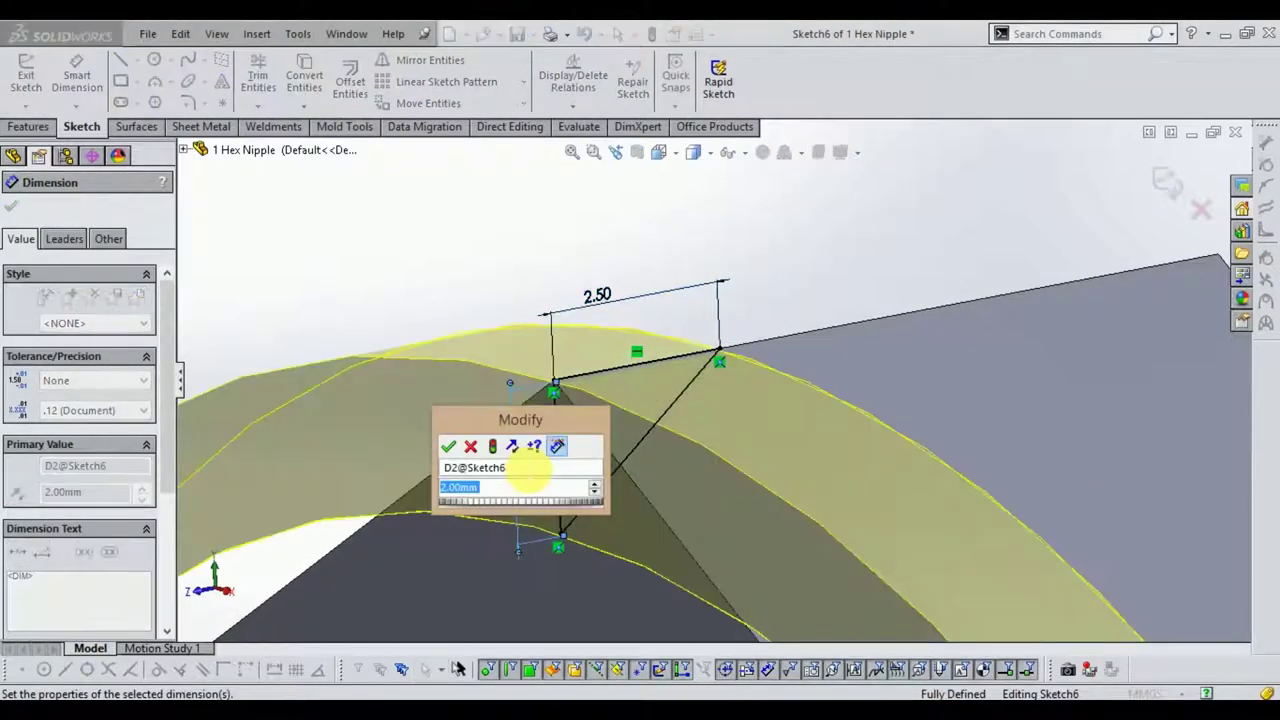
text(2.5)
key(Return)
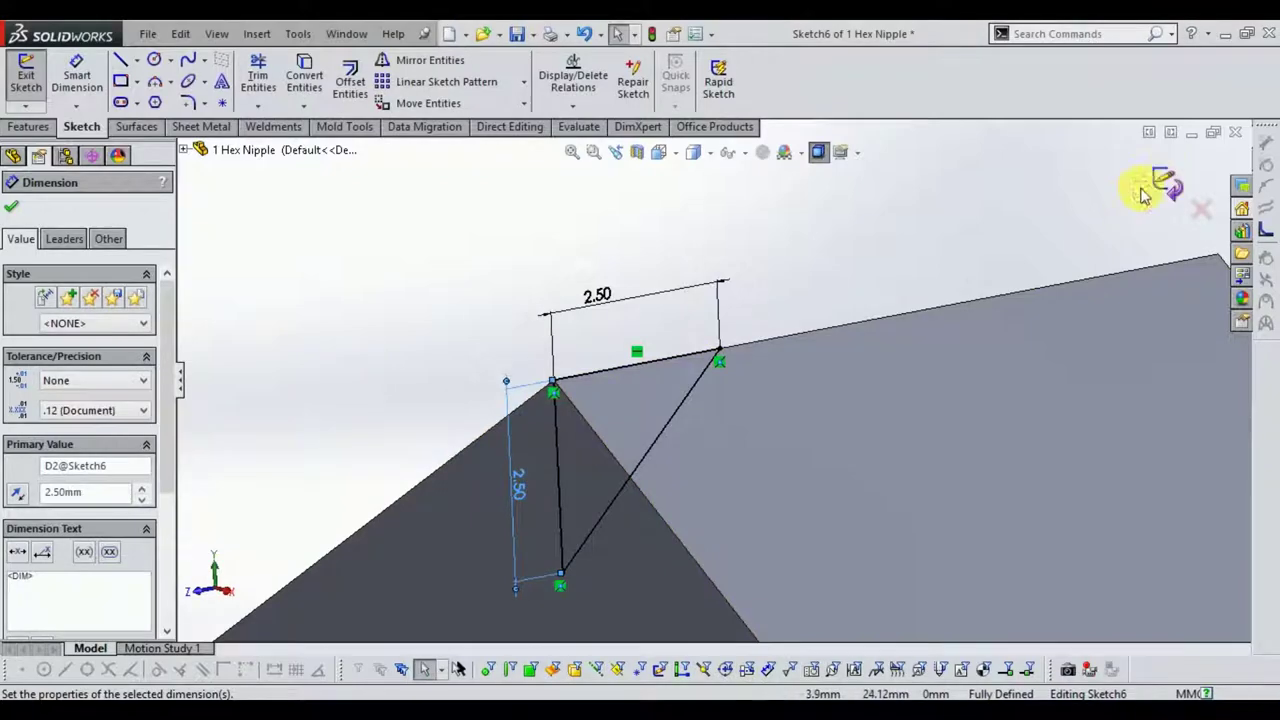
click(1160, 185)
scroll(740, 260, up, 5)
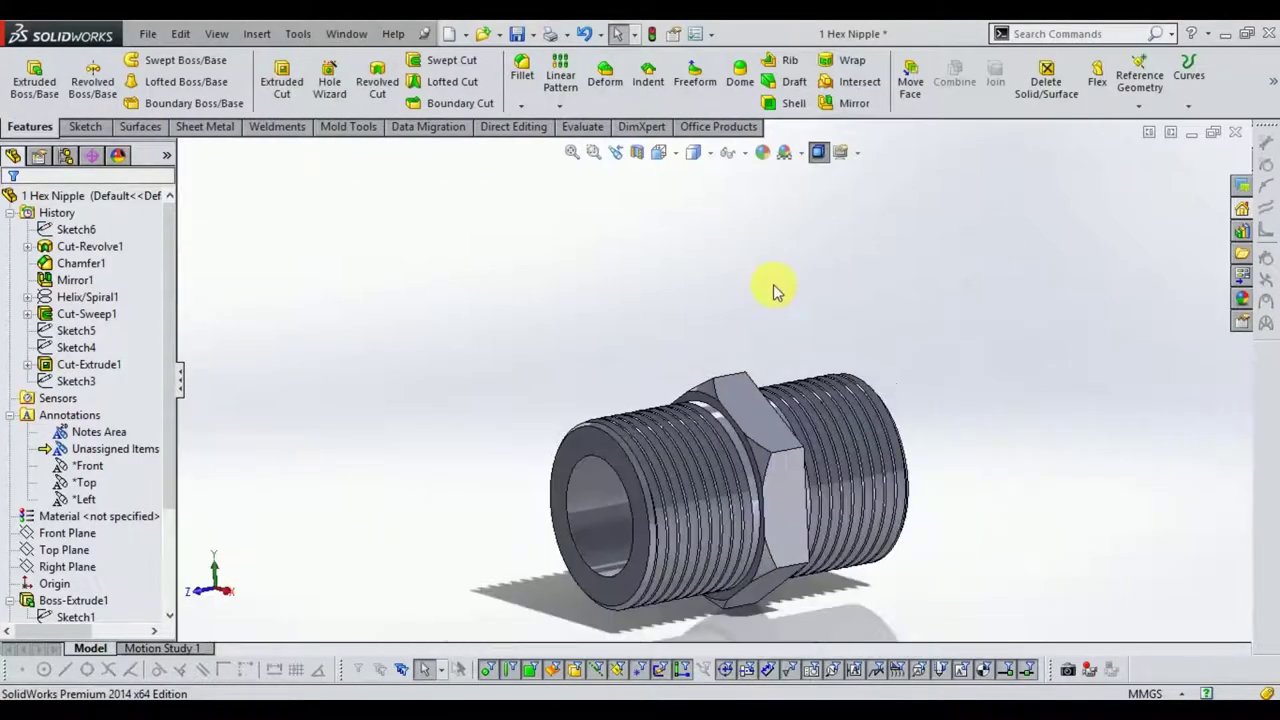
- Mirror Cut-Revolve1 across the Front Plane to bevel the other hex face
middle_drag(978, 432, 920, 405)
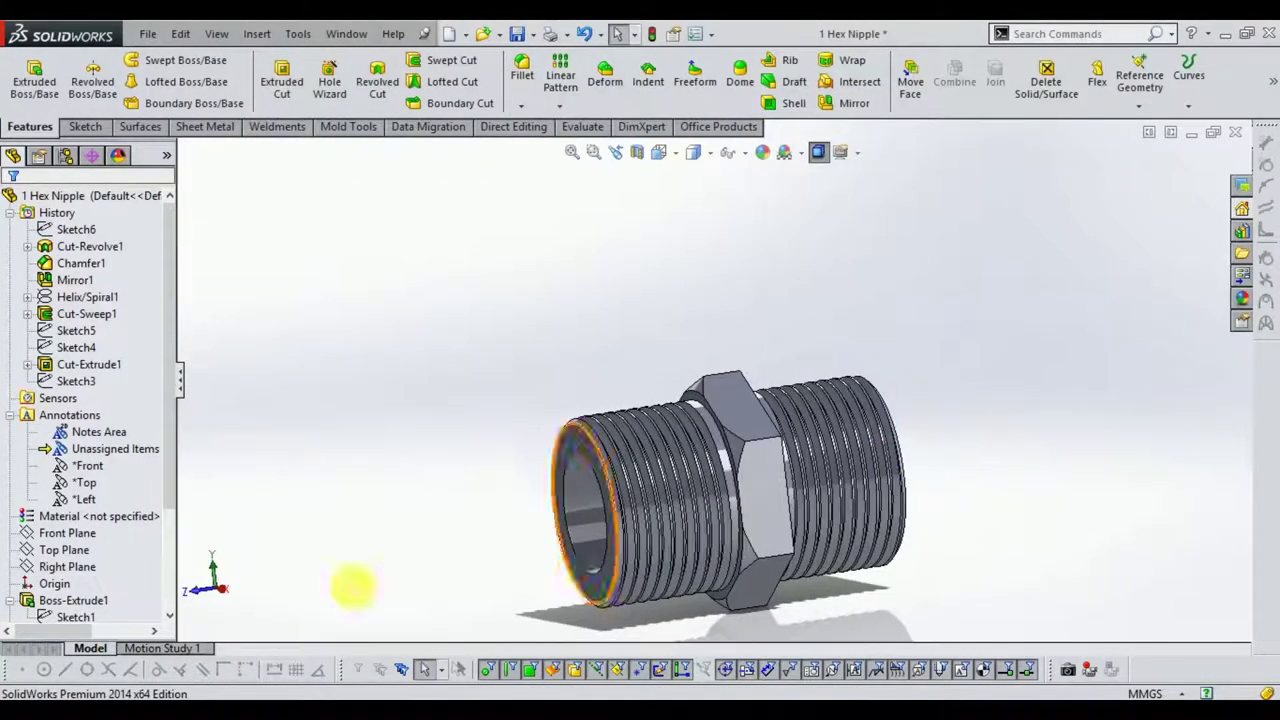
scroll(85, 618, down, 3)
click(10, 583)
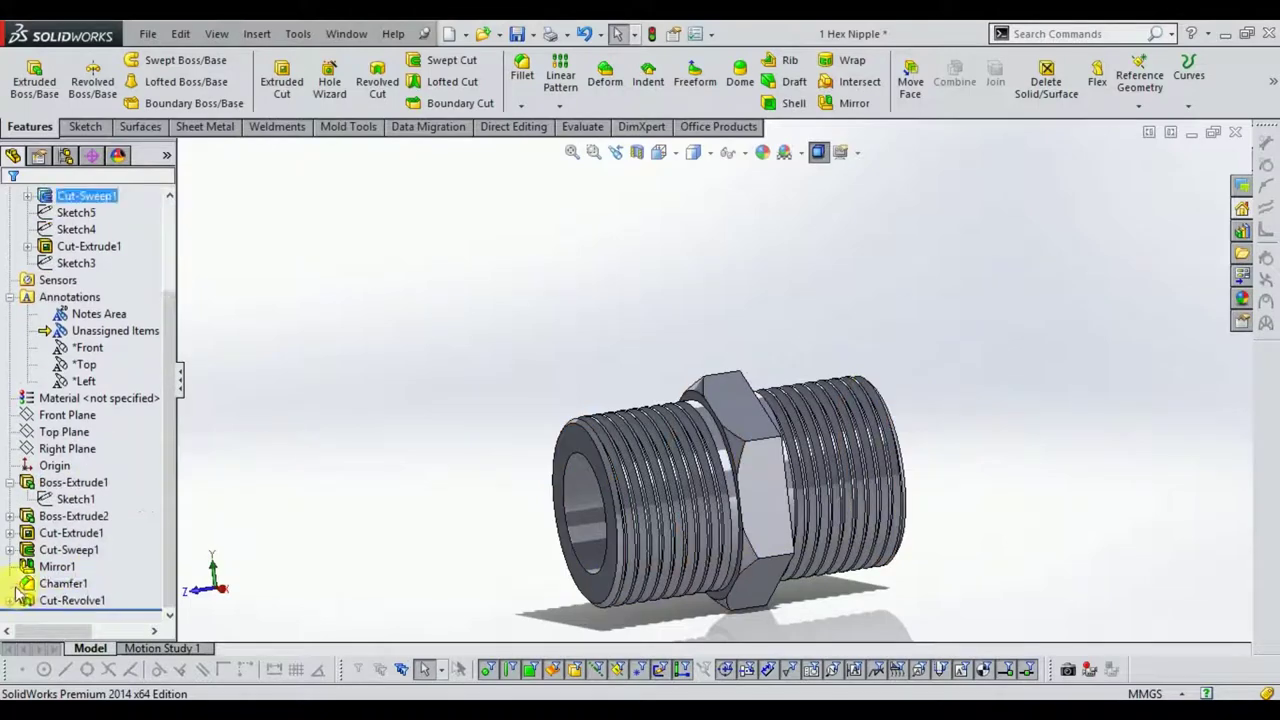
click(70, 600)
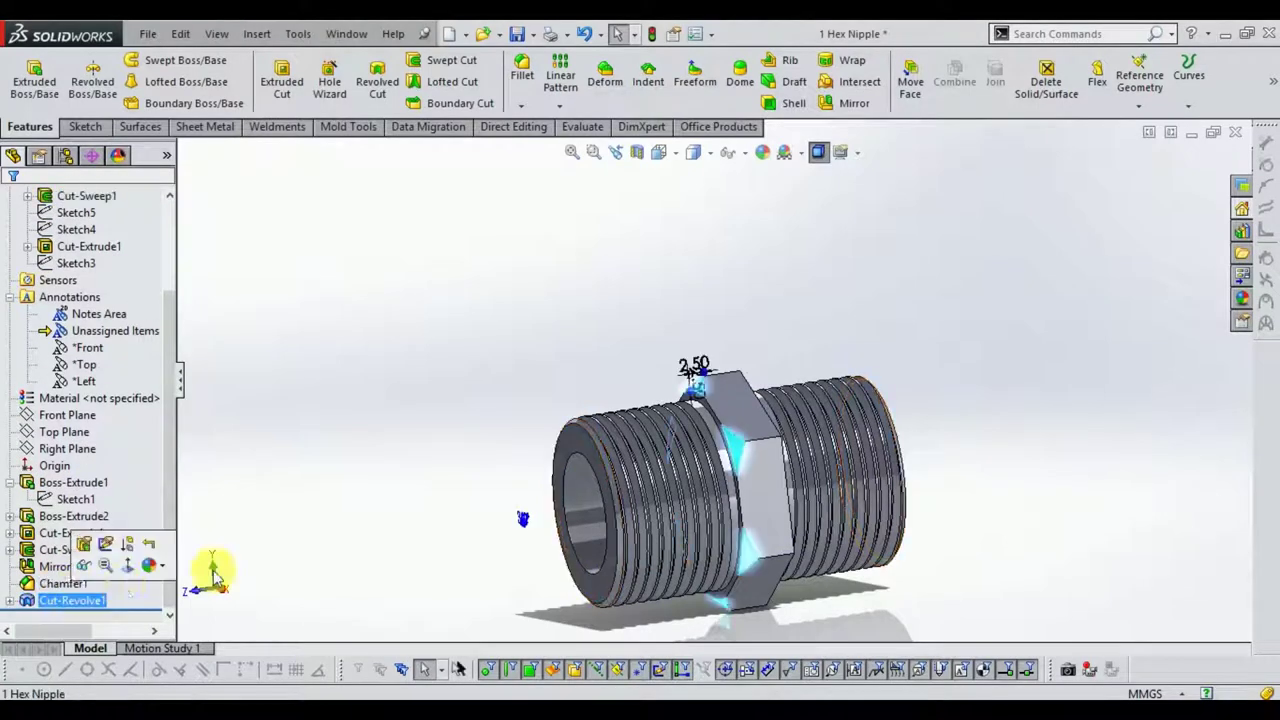
click(846, 103)
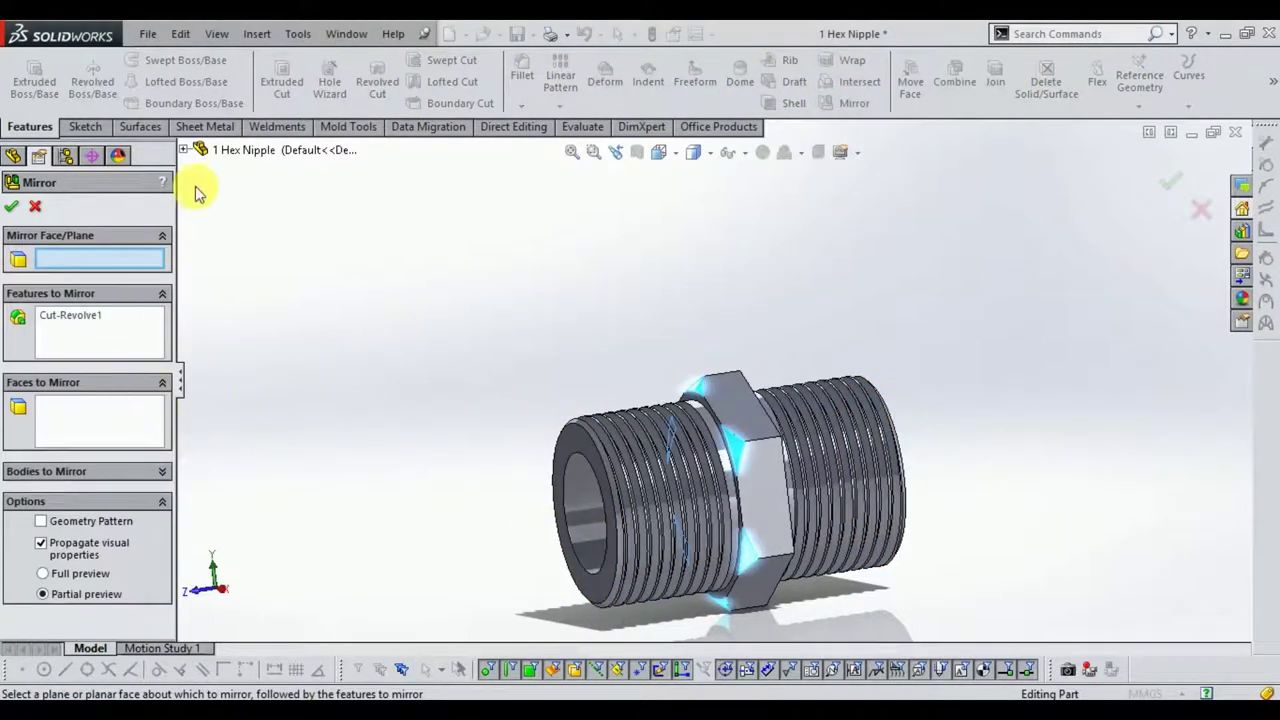
click(183, 151)
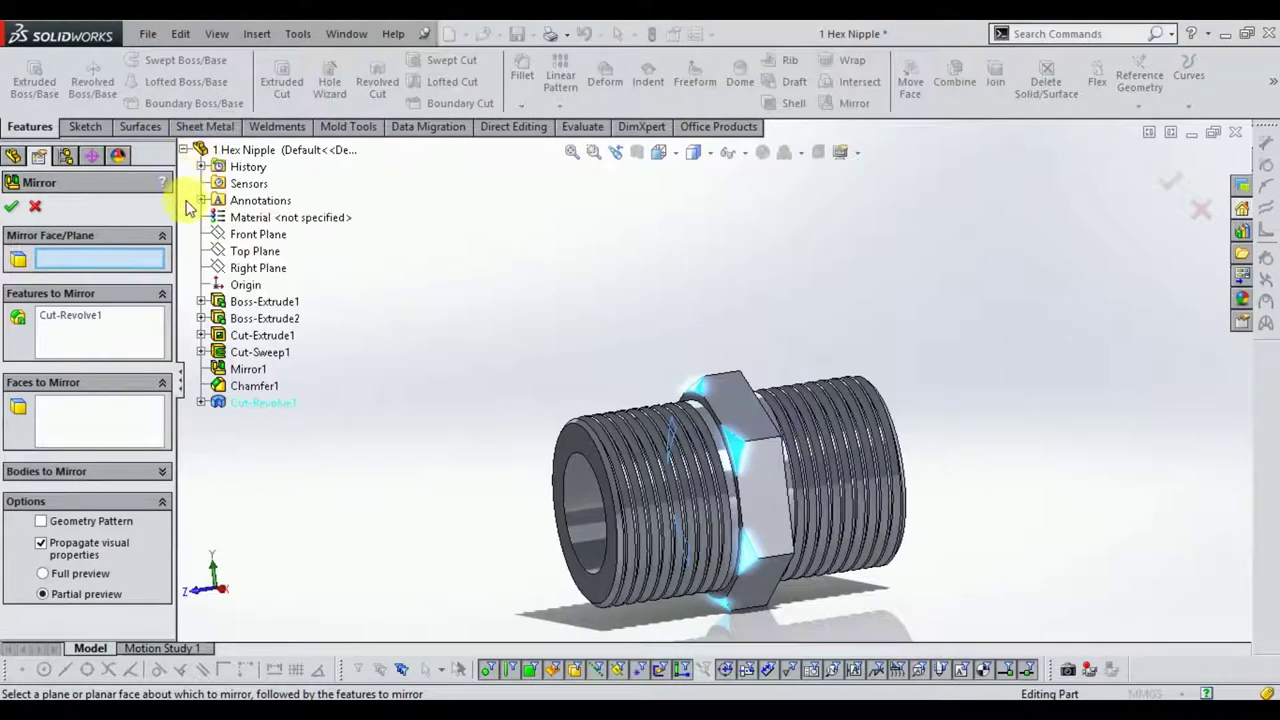
click(245, 236)
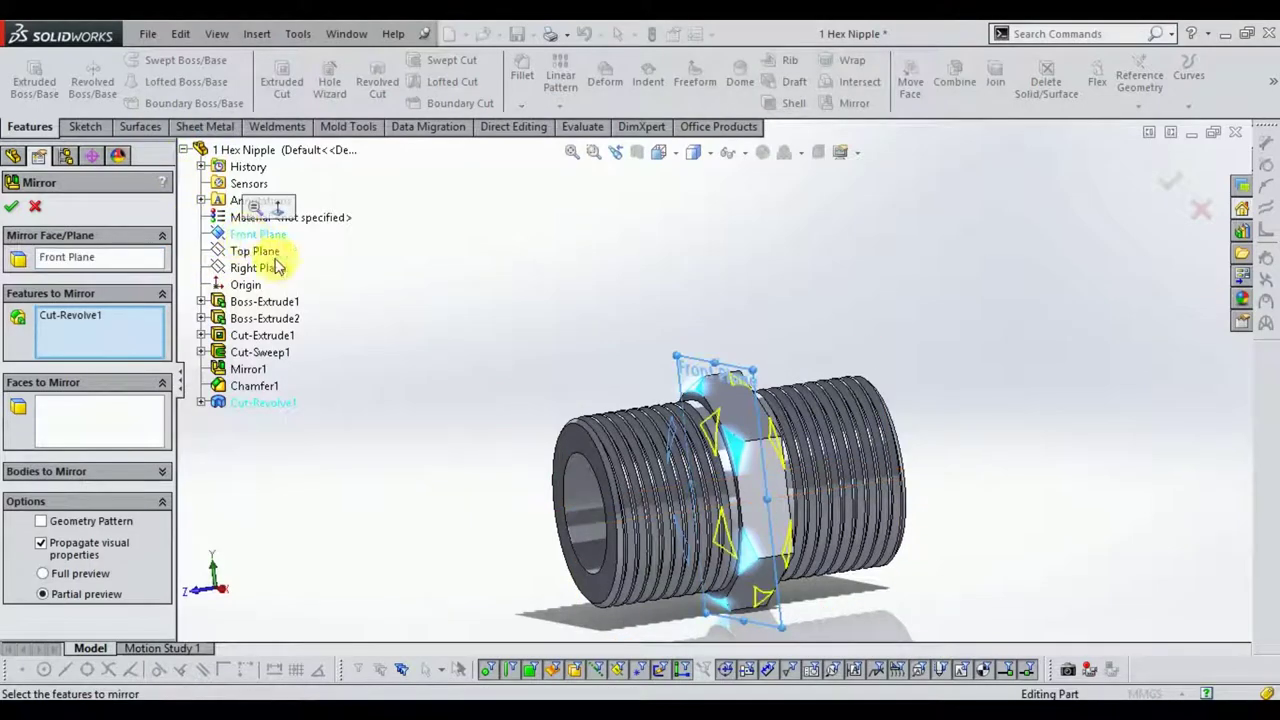
click(1176, 185)
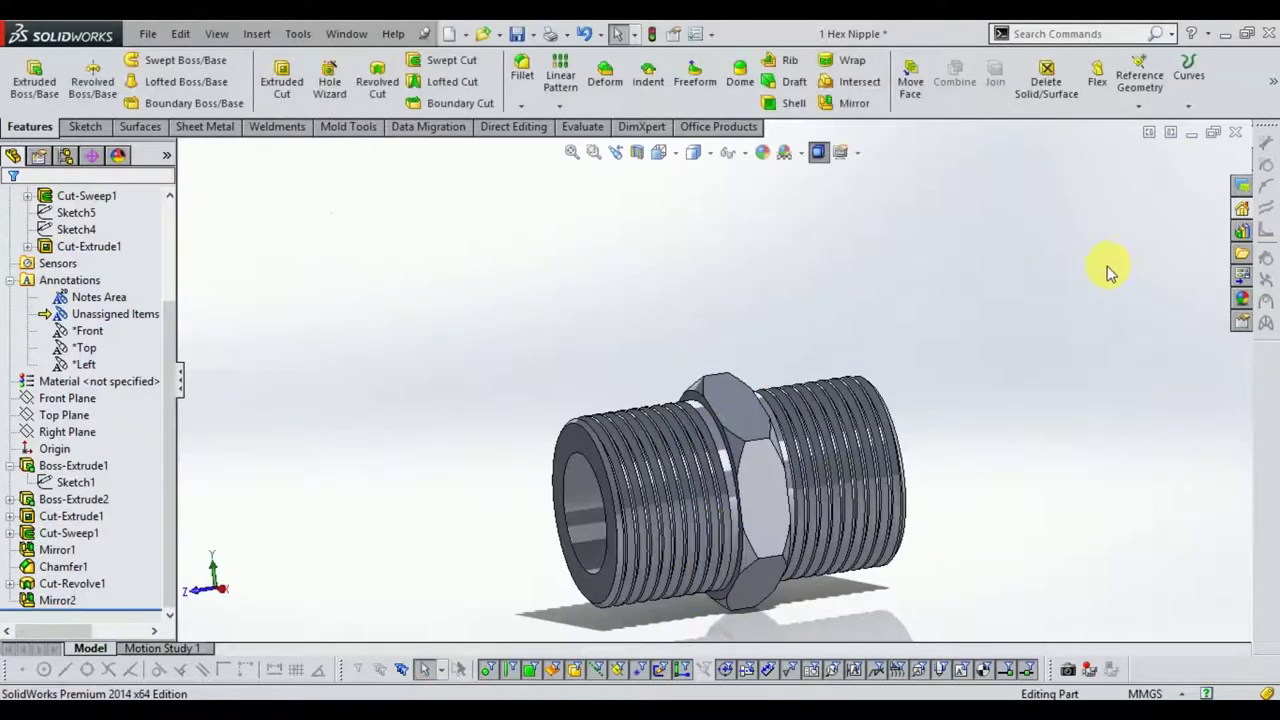
- Set the nipple to the isometric view
mouse_move(1053, 345)
middle_down()
mouse_move(1014, 414)
mouse_move(1051, 371)
mouse_move(1100, 357)
mouse_move(1062, 370)
middle_up()
click(660, 152)
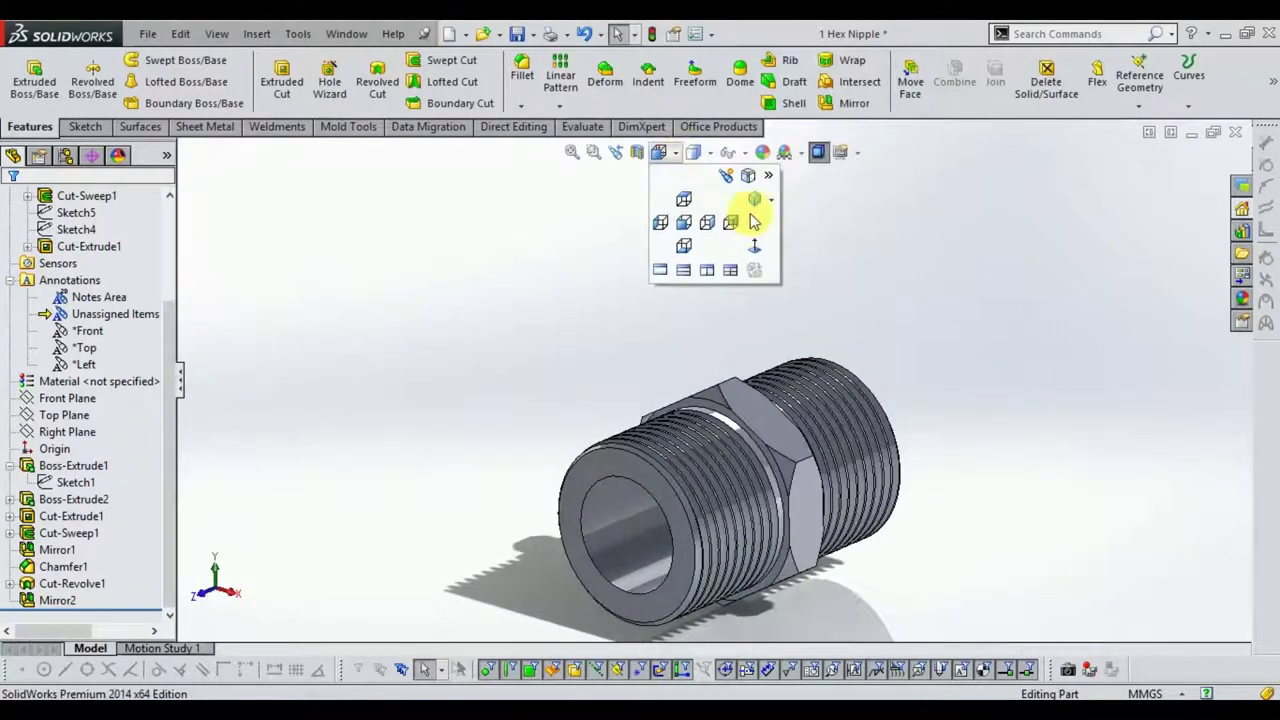
click(752, 218)
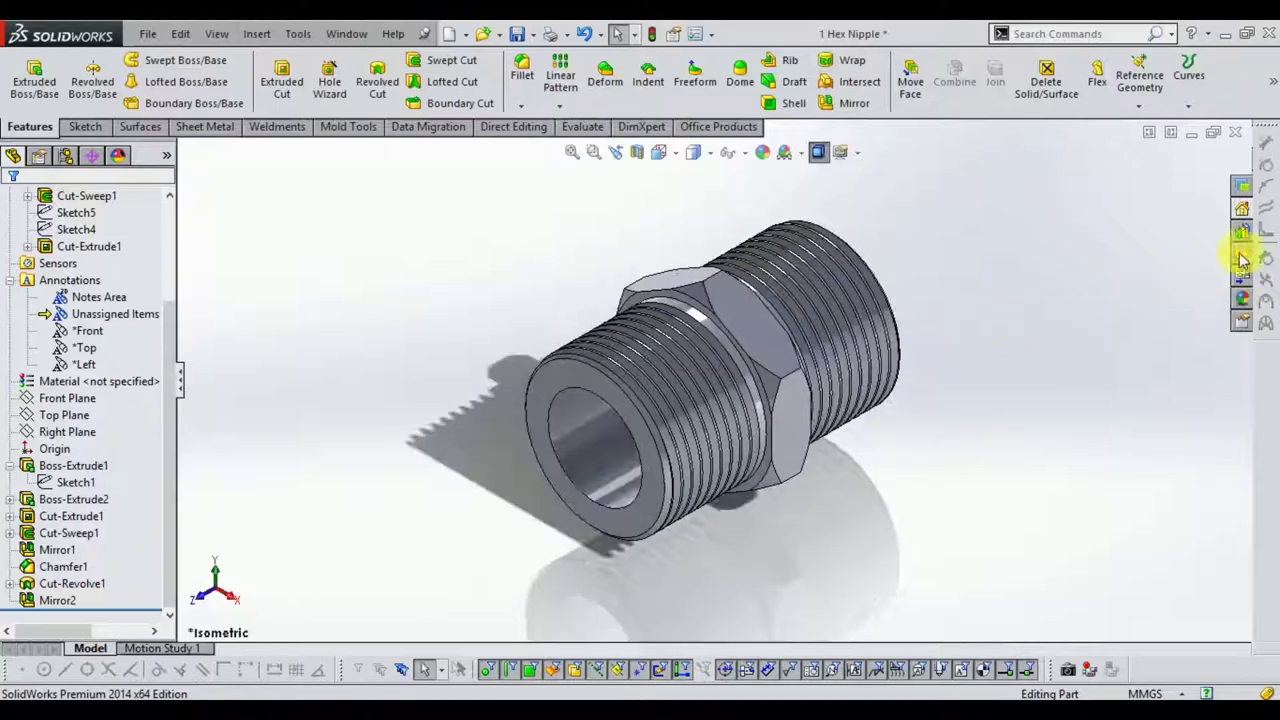
- Apply the brushed brass appearance from Metal > Brass to the whole part
click(1242, 297)
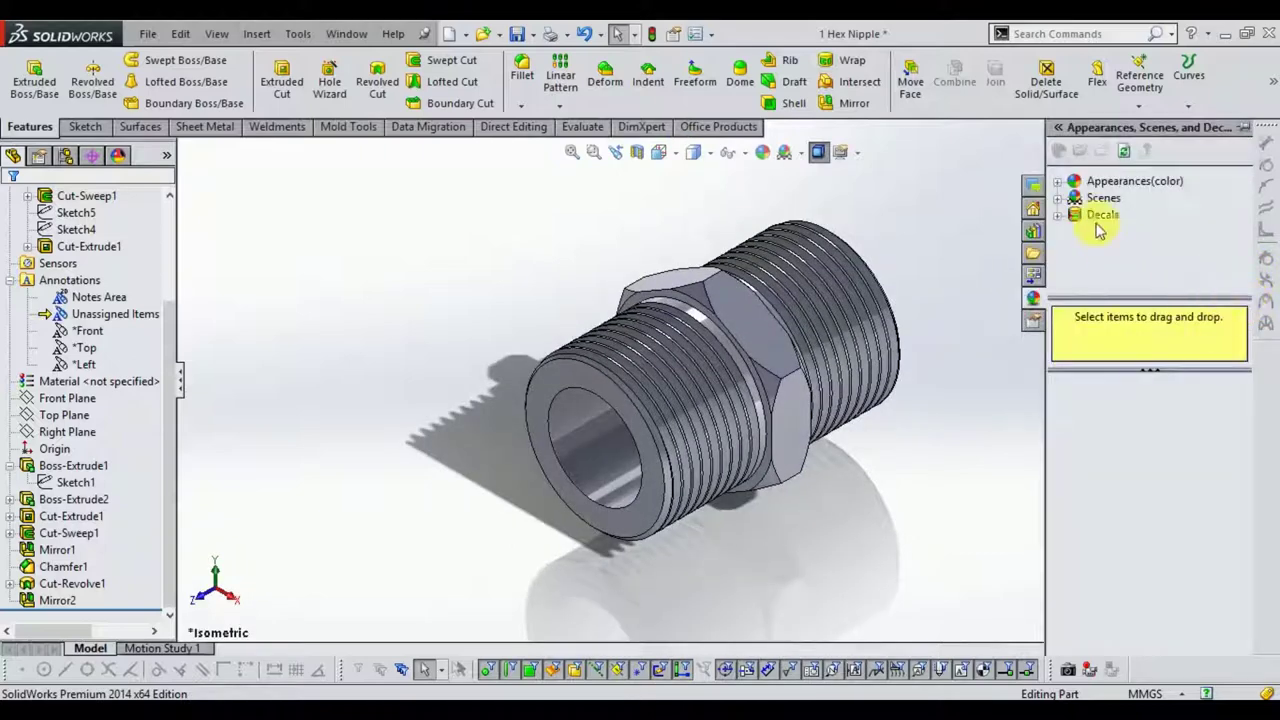
click(1059, 182)
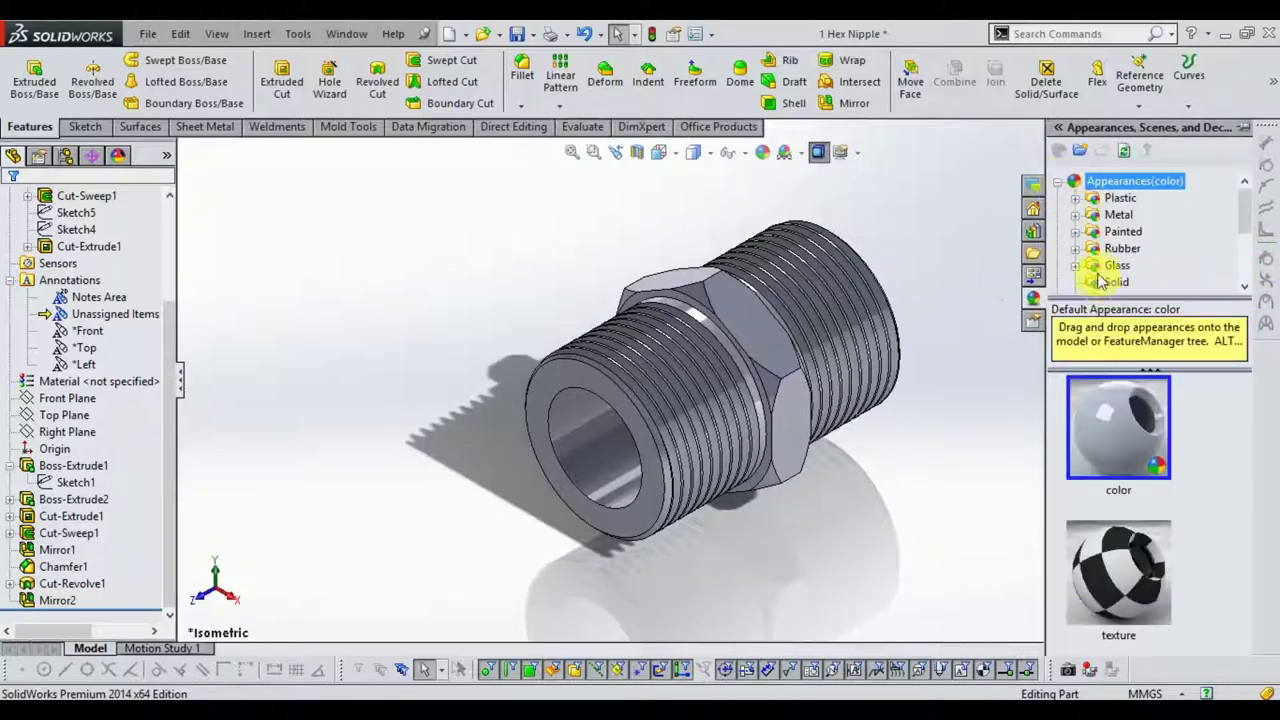
click(1074, 214)
scroll(1150, 263, down, 1)
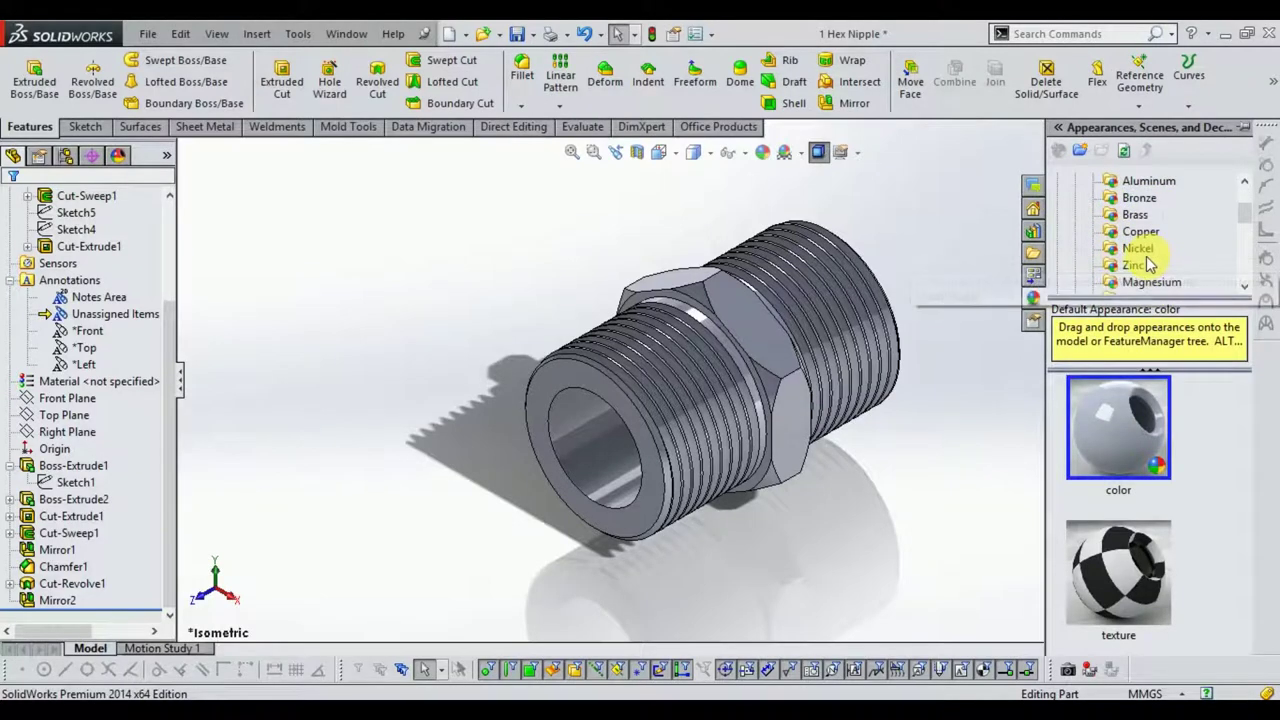
click(1135, 216)
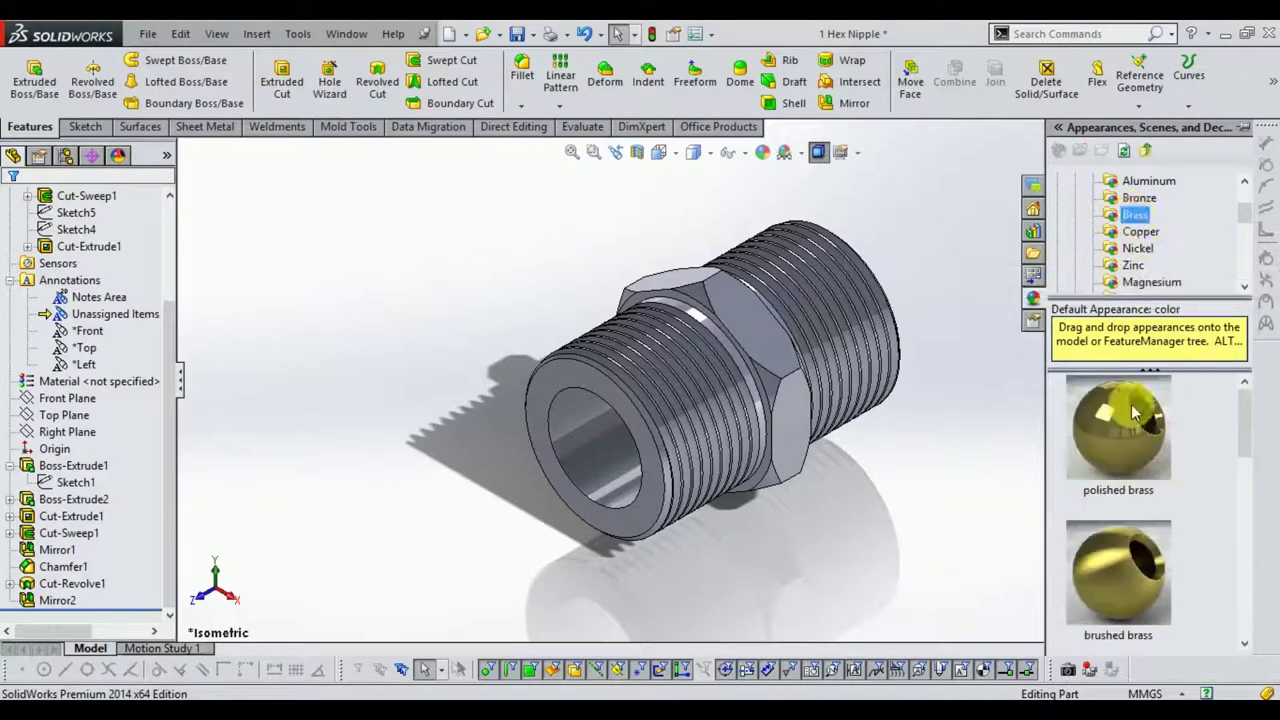
drag(1130, 573, 737, 358)
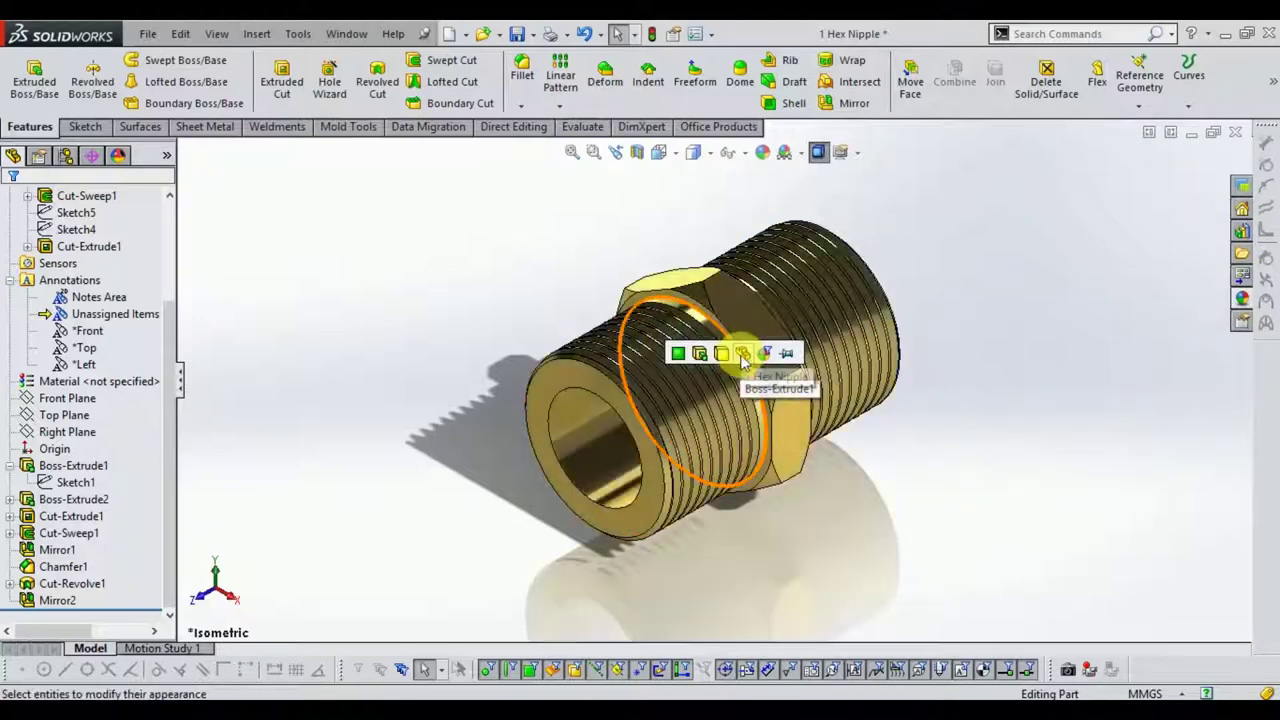
click(743, 353)
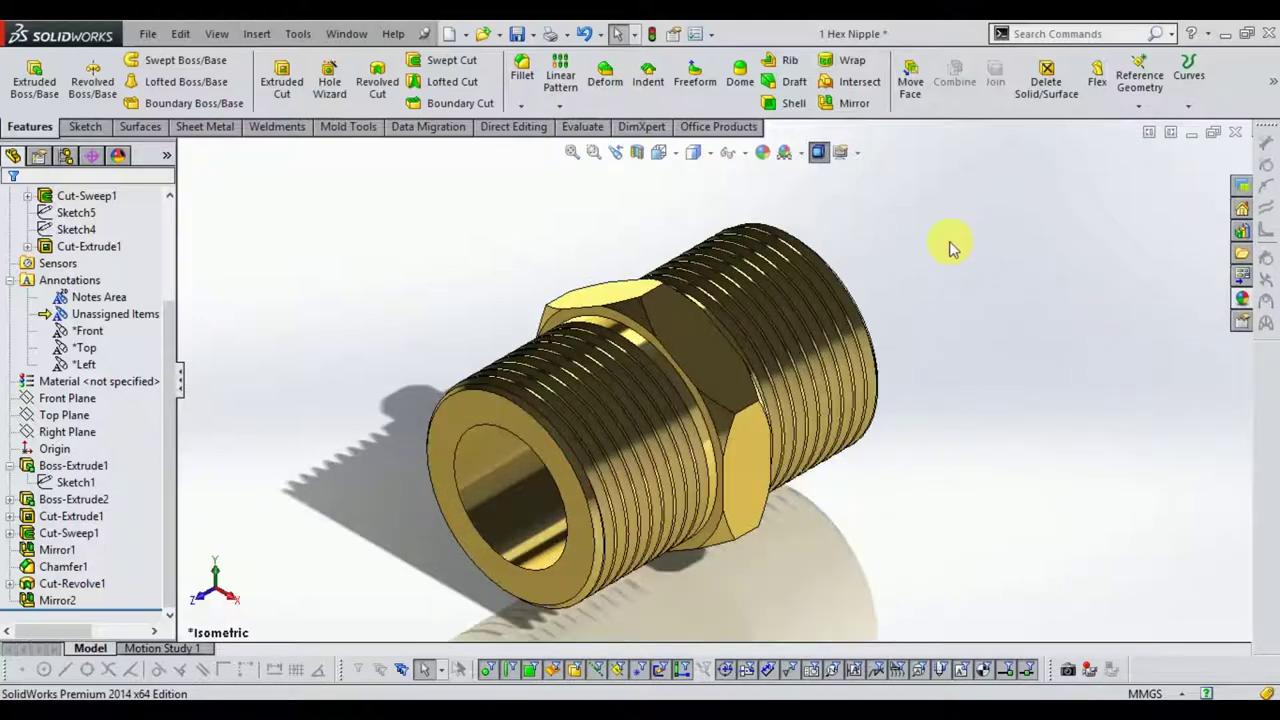
mouse_move(947, 268)
middle_down()
mouse_move(980, 340)
mouse_move(943, 420)
mouse_move(971, 391)
middle_up()
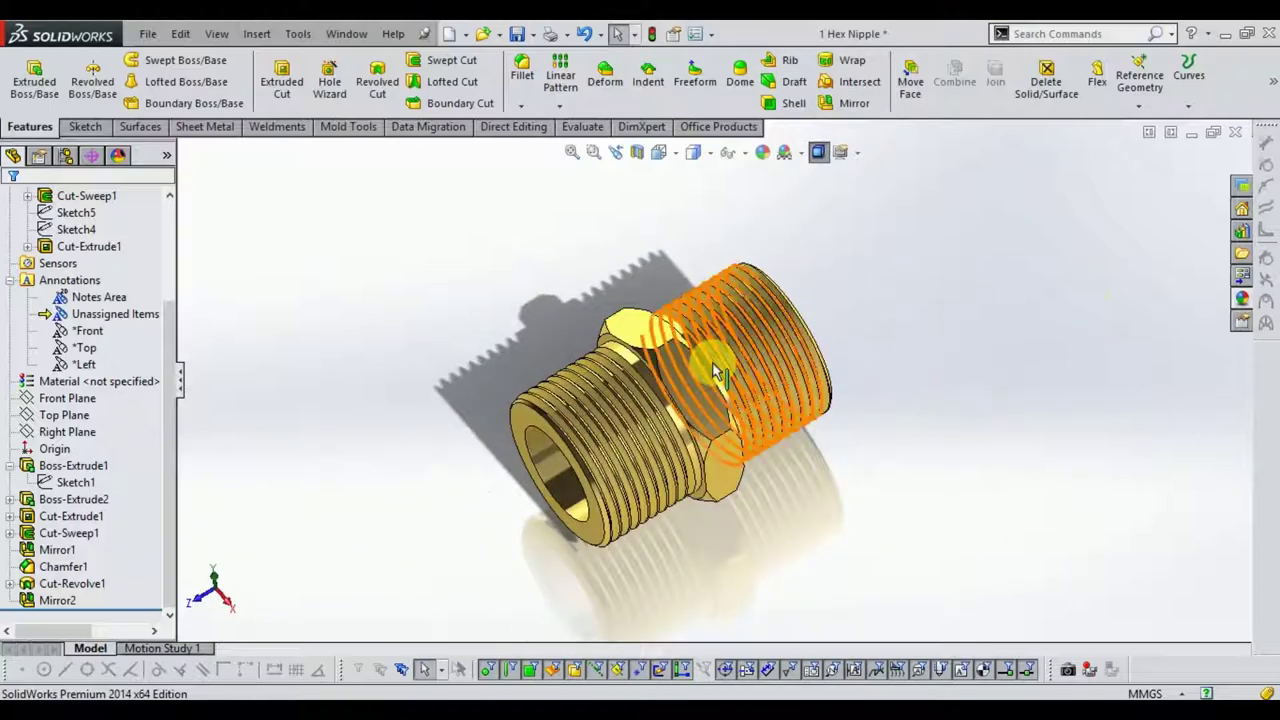
middle_drag(743, 528, 1060, 362)
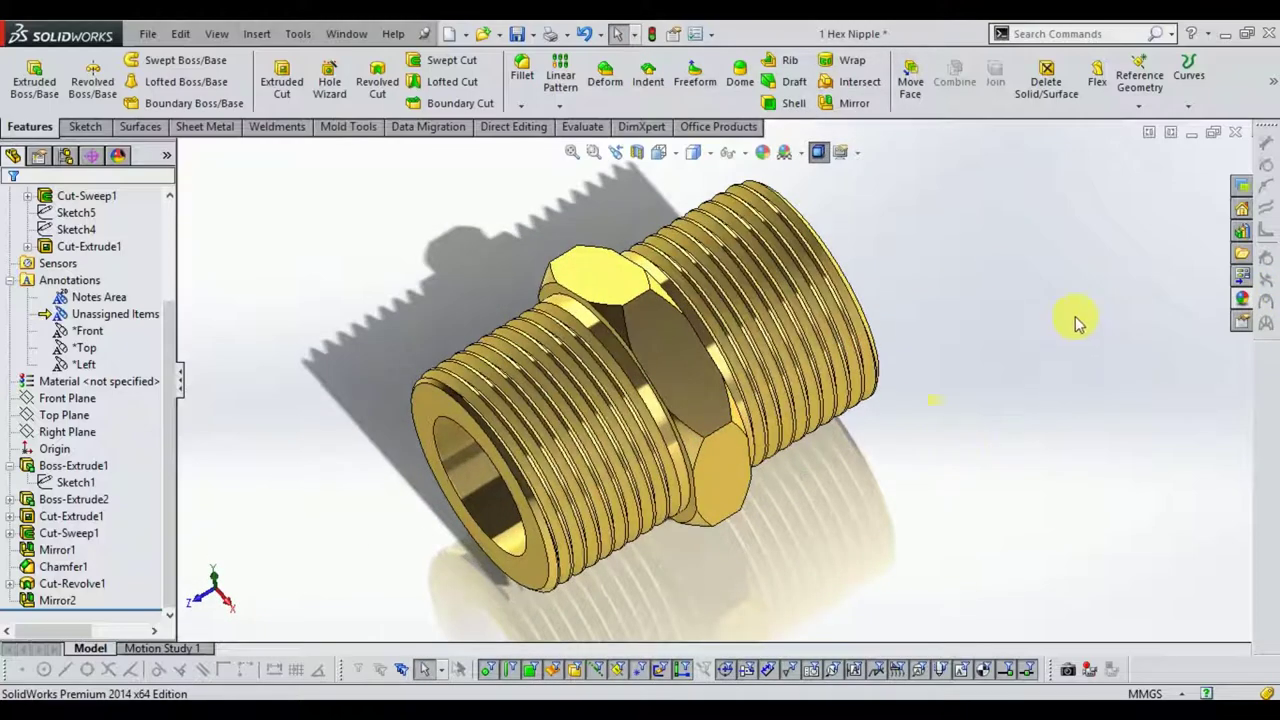